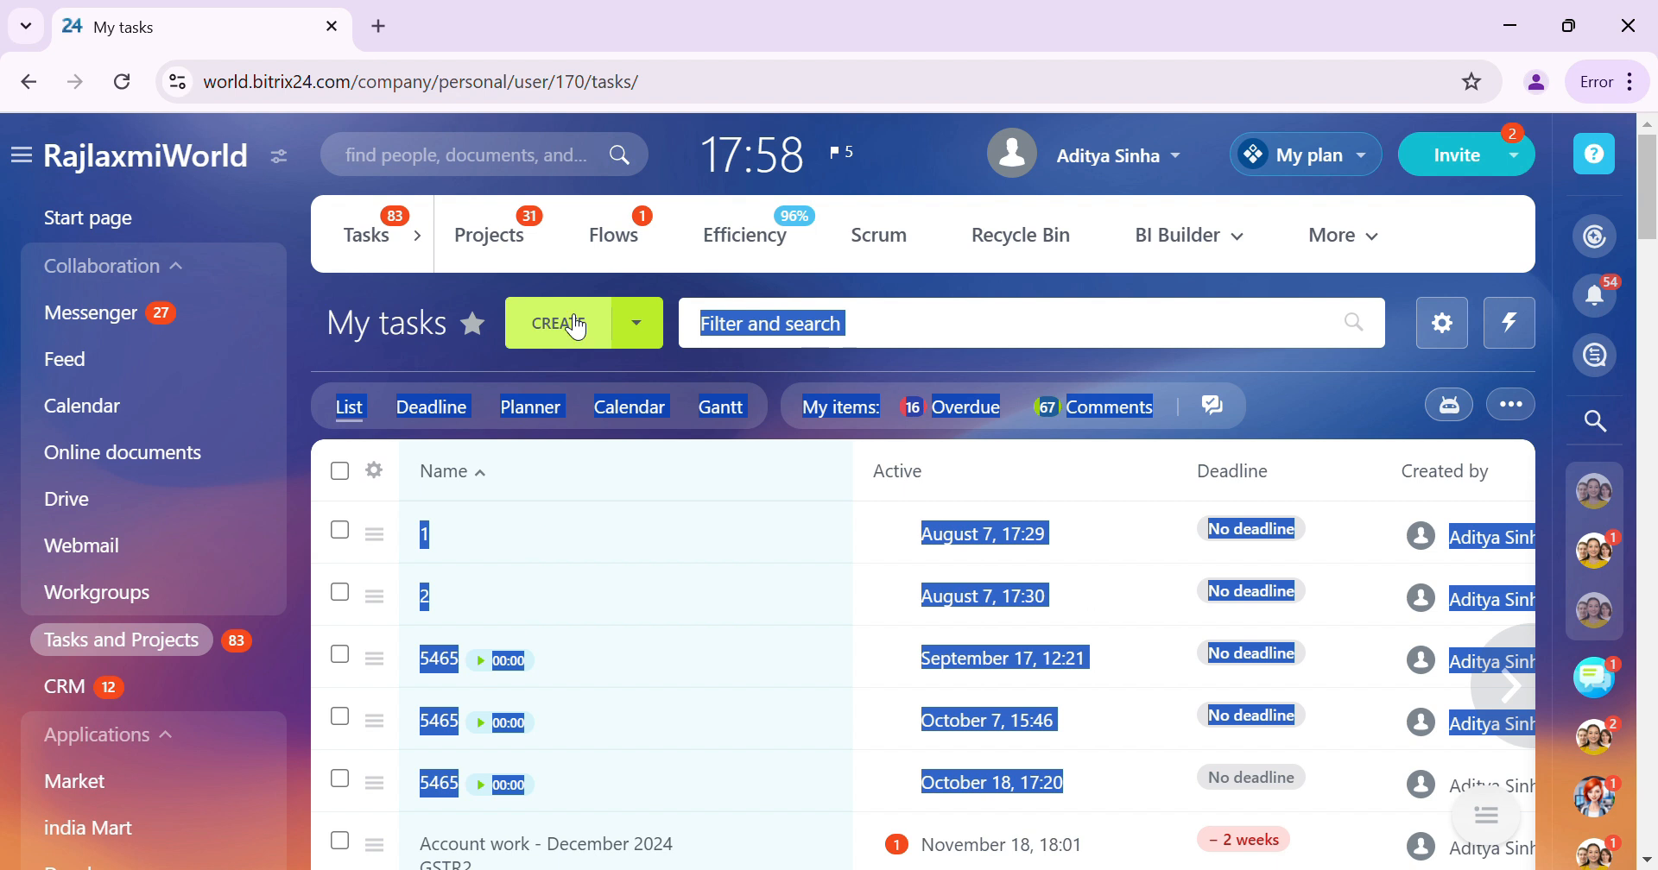
Create a new task named "Demo Task" with the description "This is for Testing Purpose.".
click(577, 325)
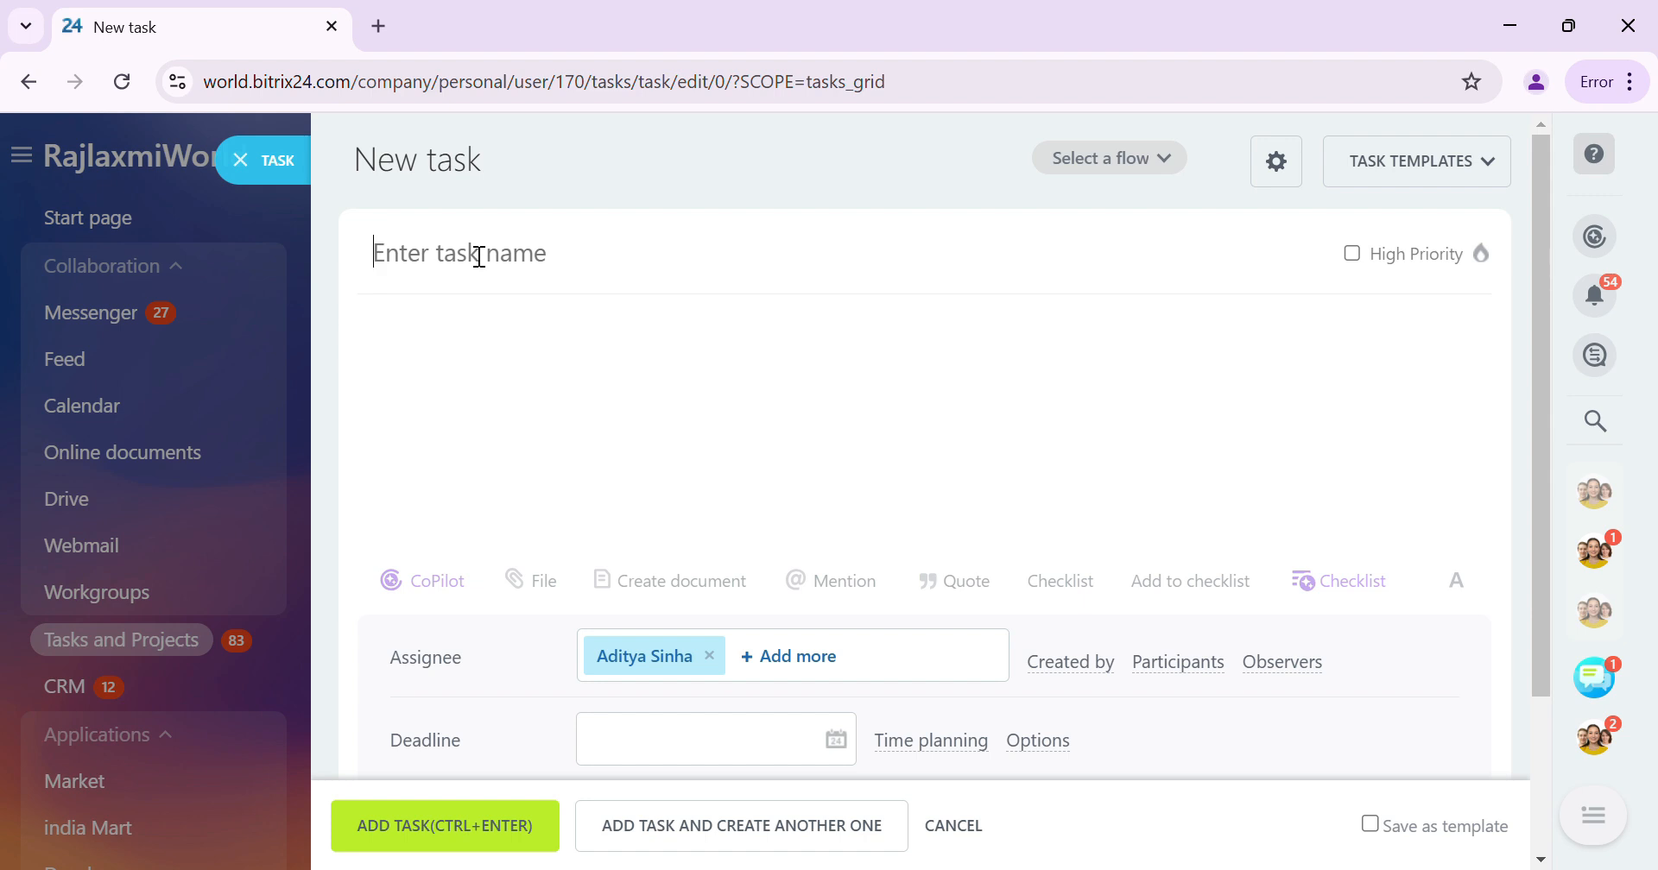
text(Demo Task)
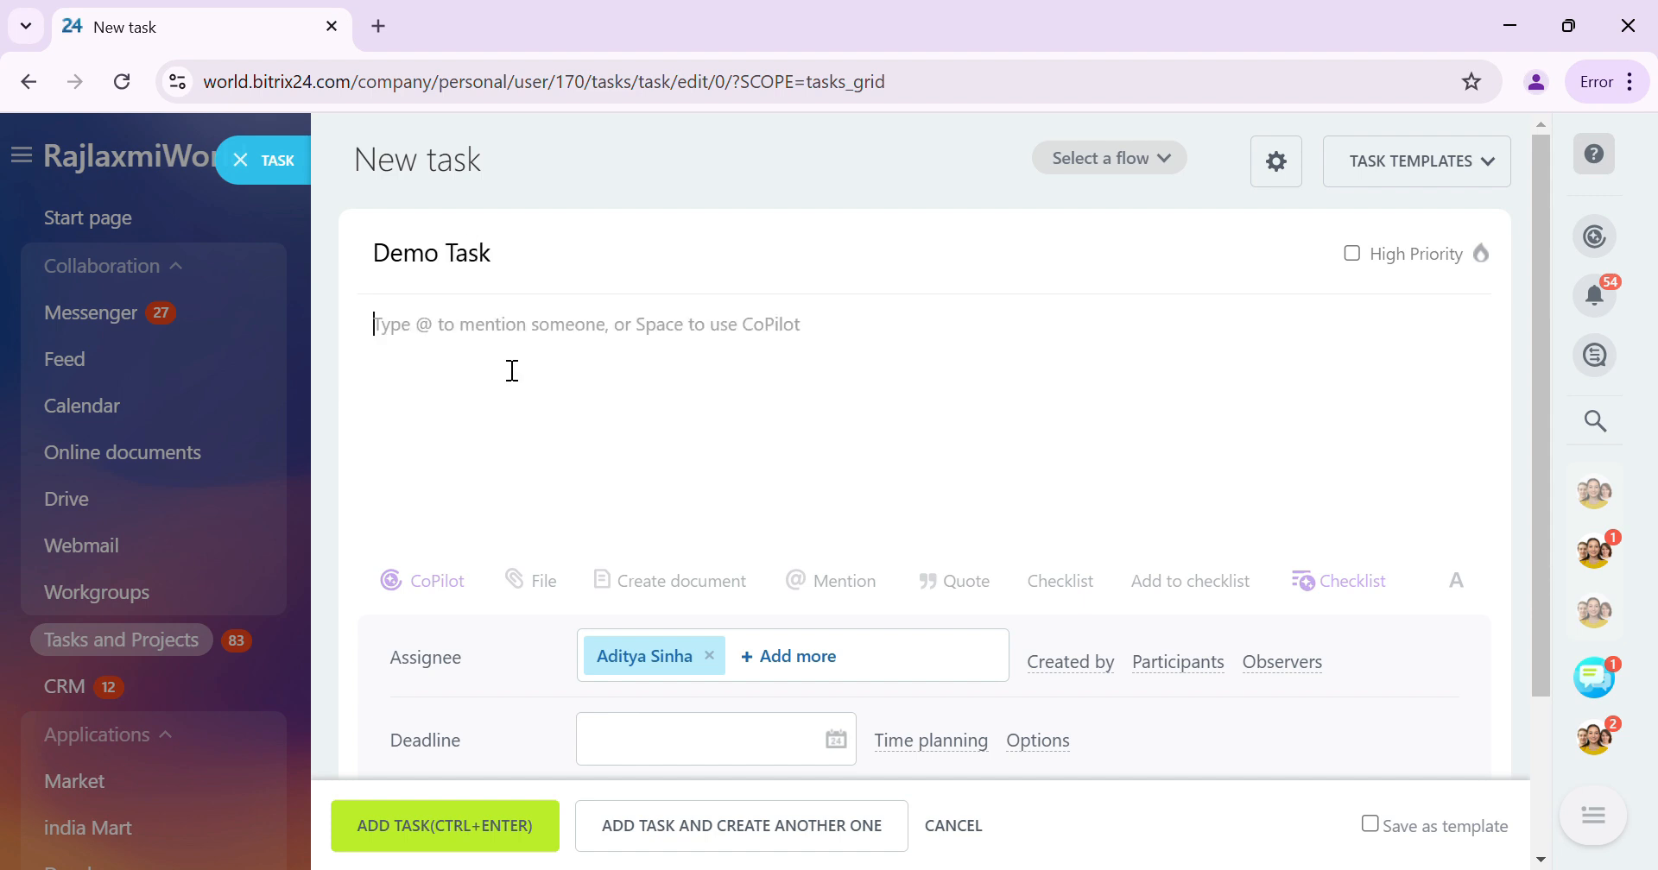
text(This is fo)
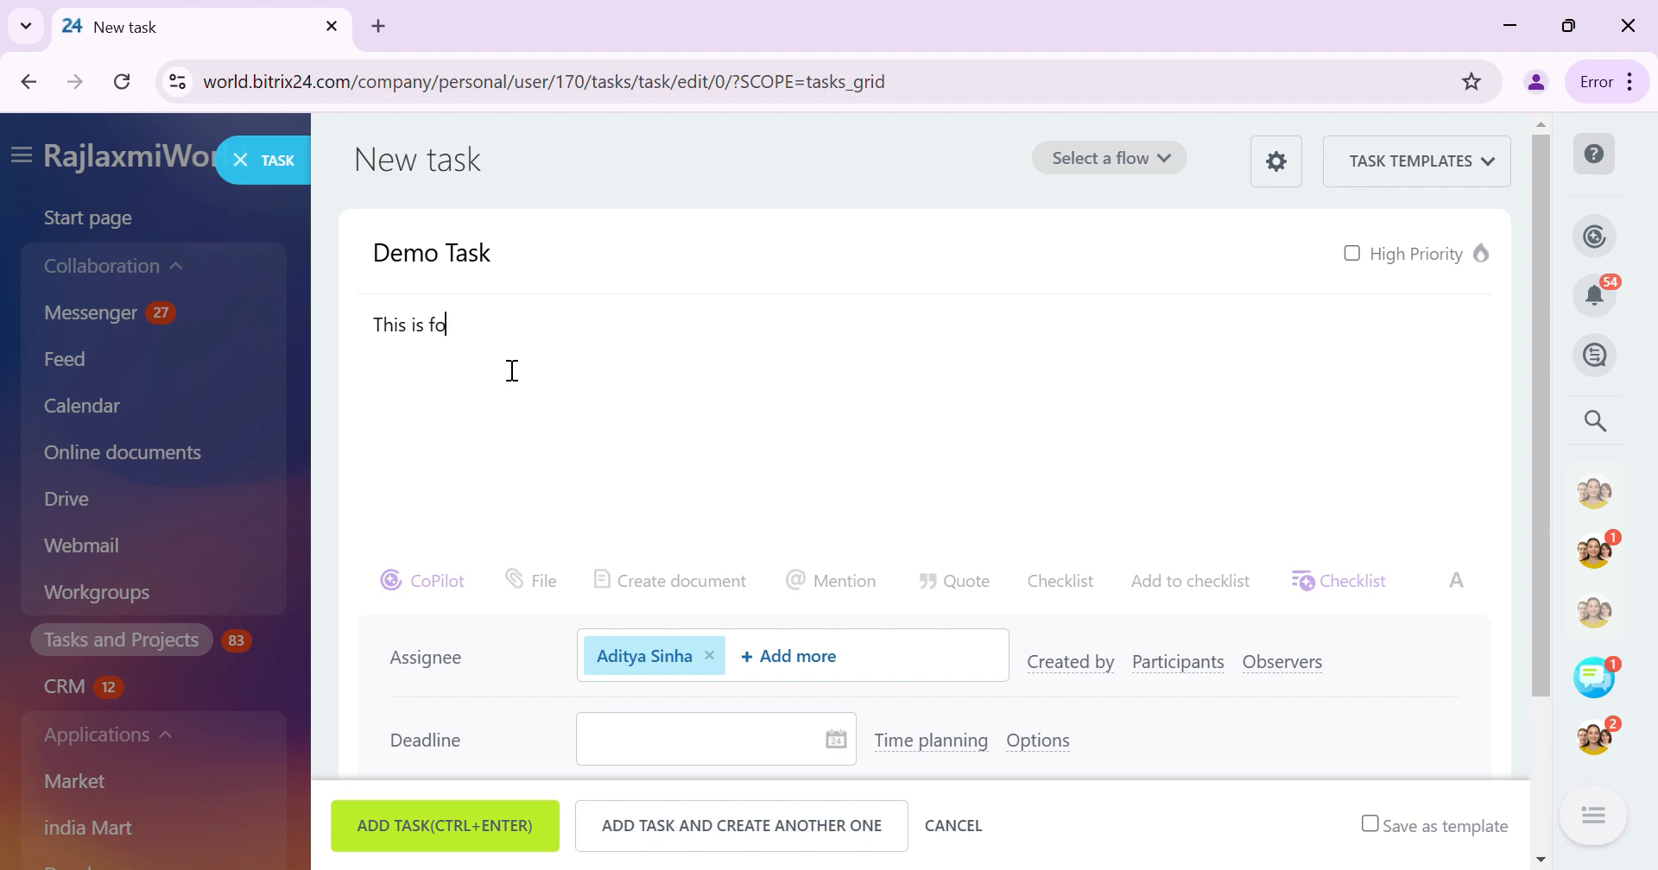
text(r Testing Purpose)
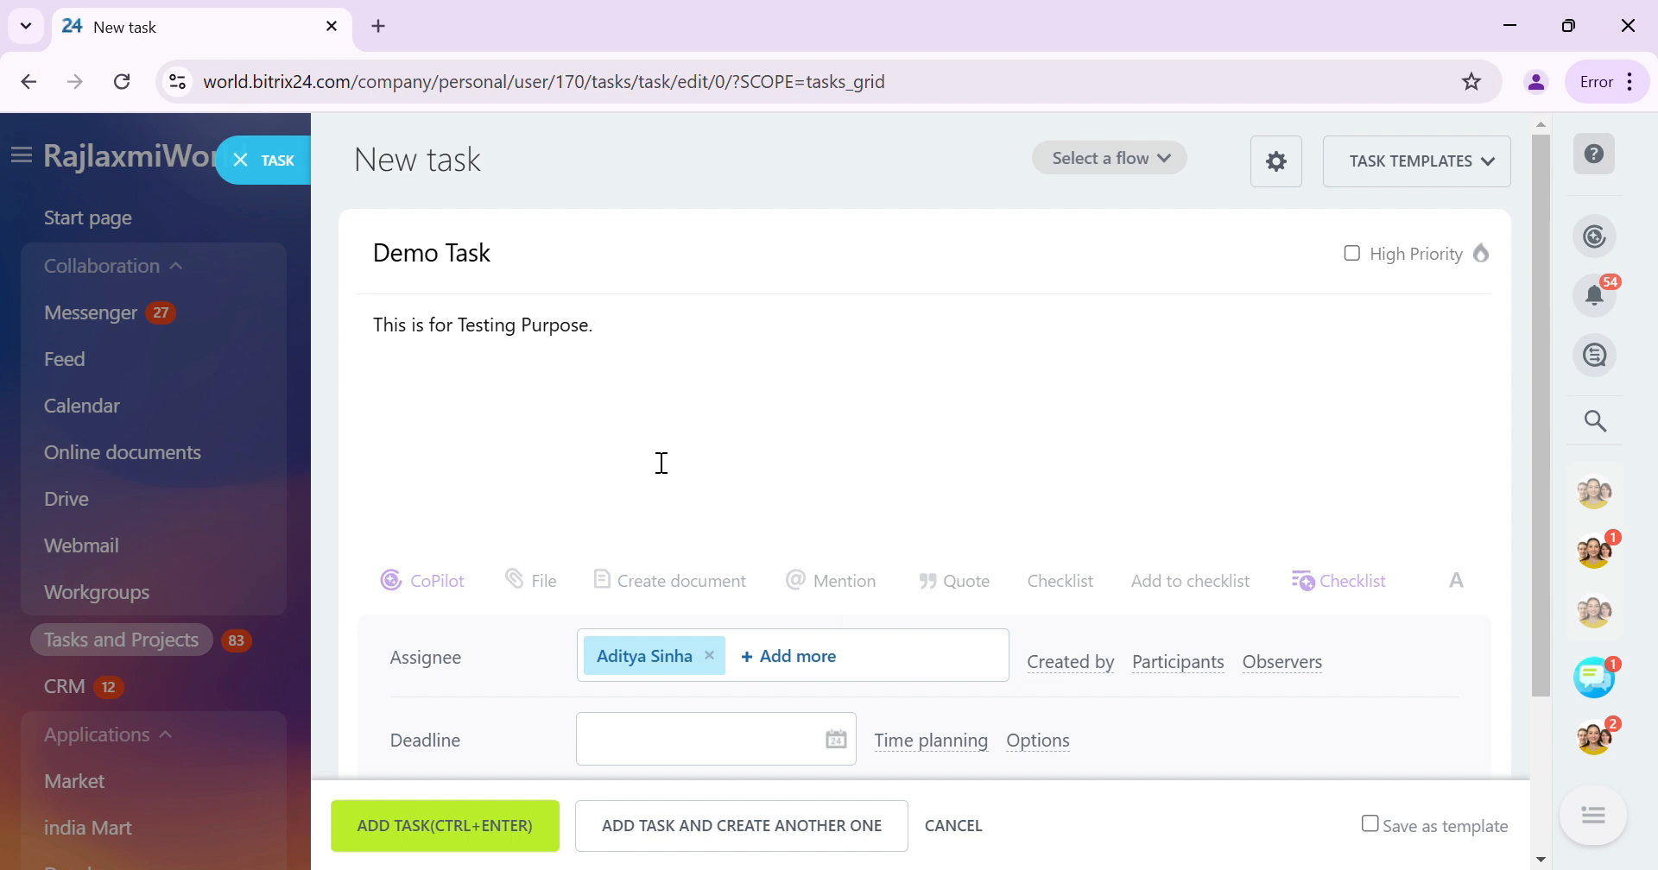
Check the description's file, document creation and mention options, and insert an empty quote block below the text.
click(532, 581)
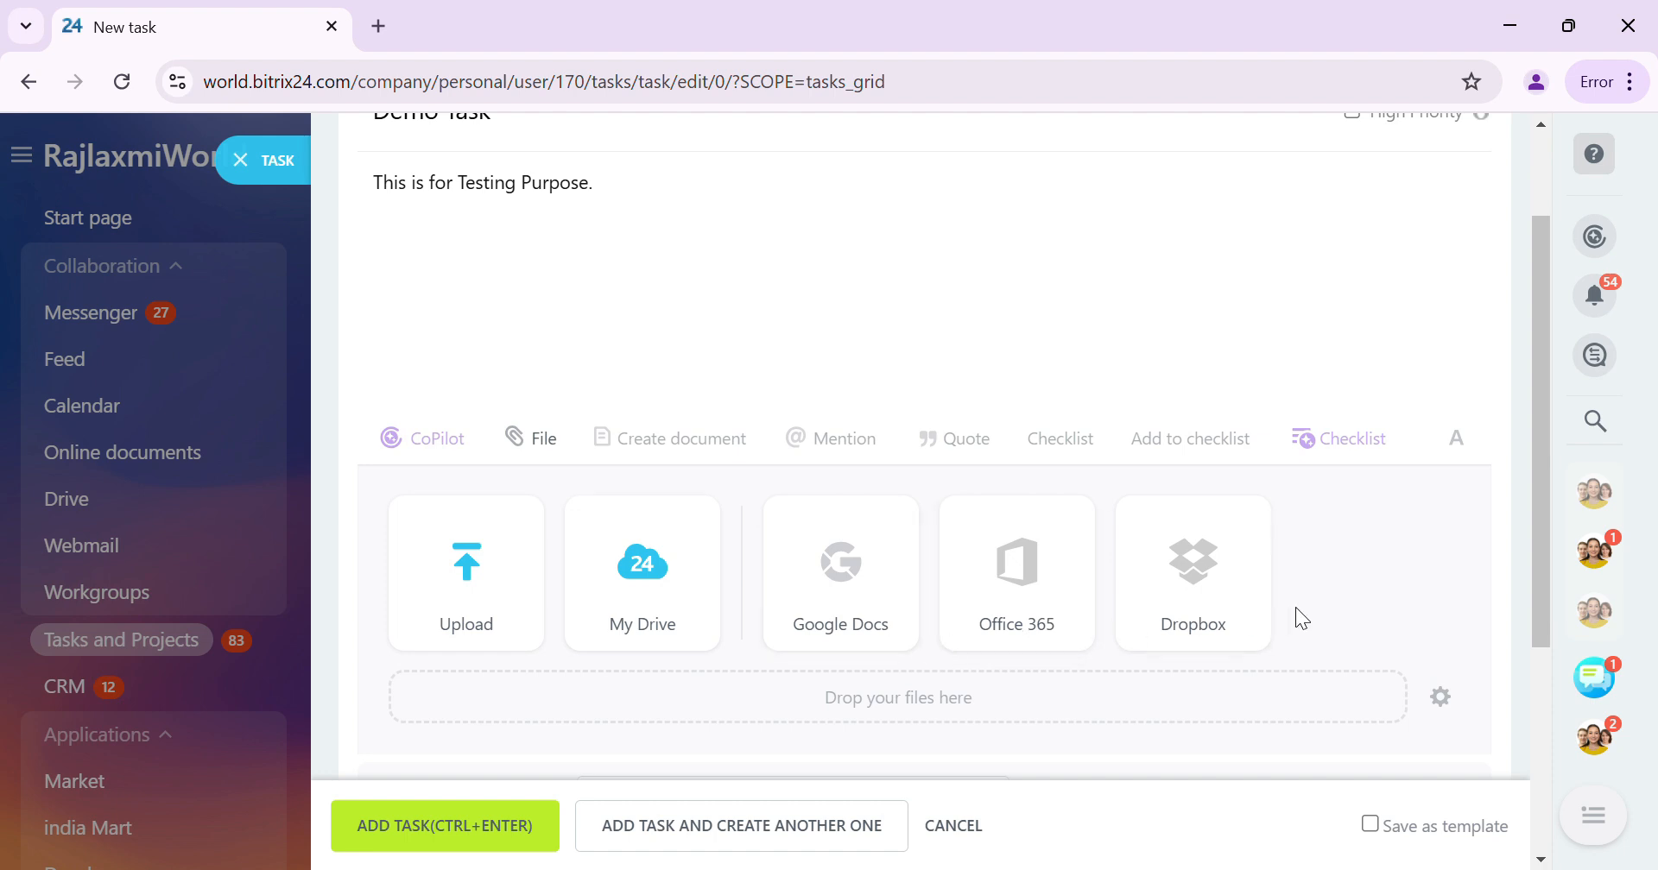
click(661, 444)
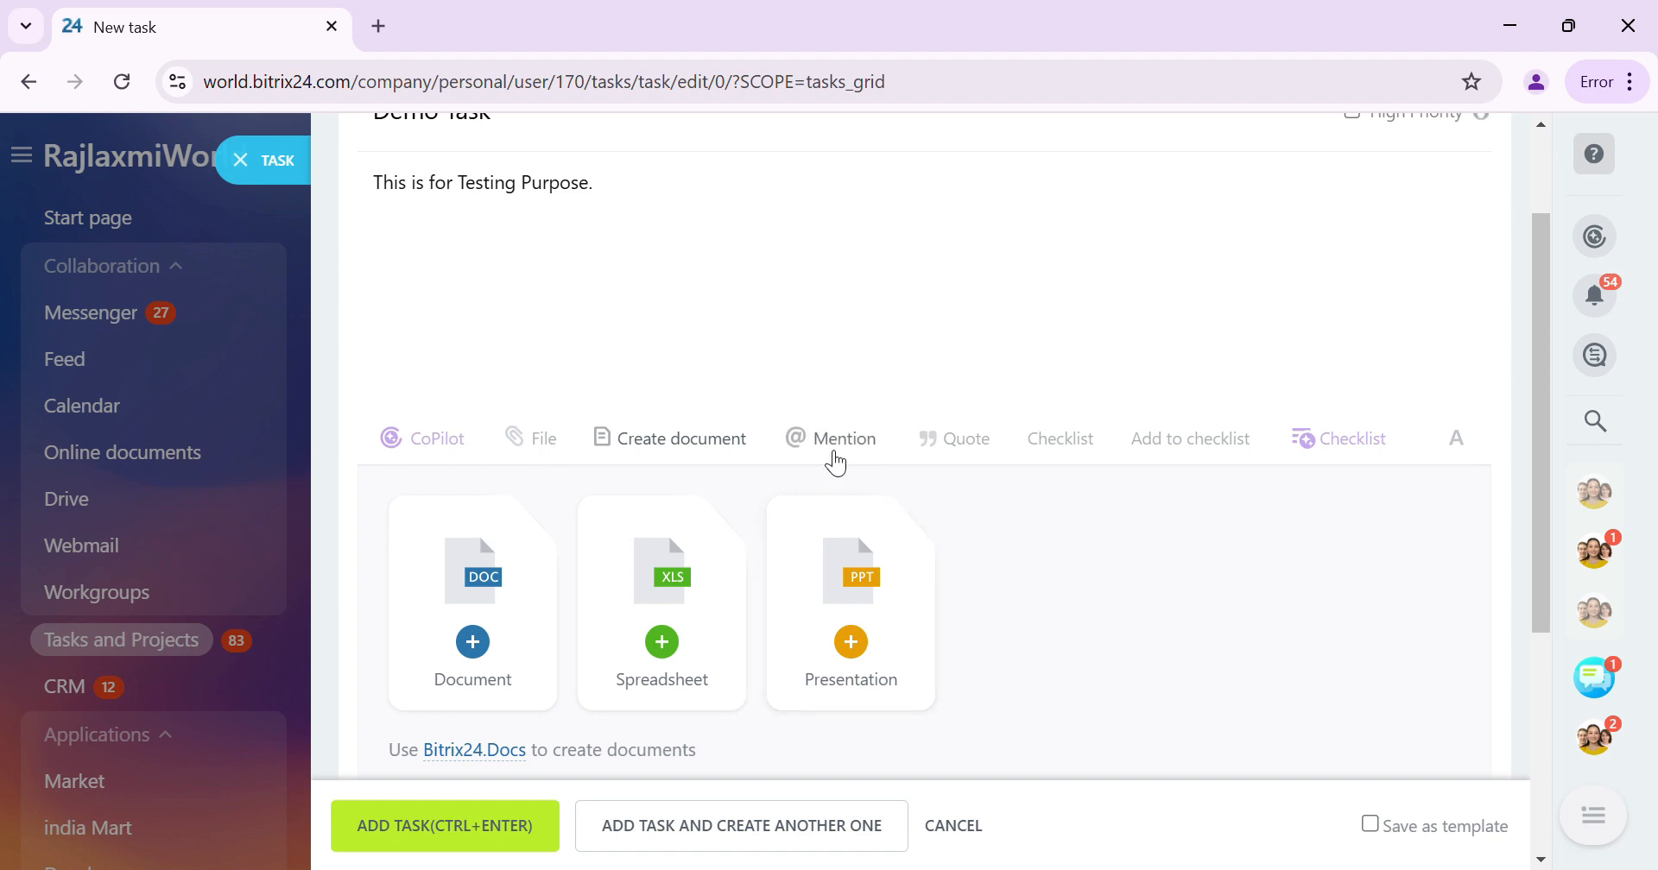
click(835, 440)
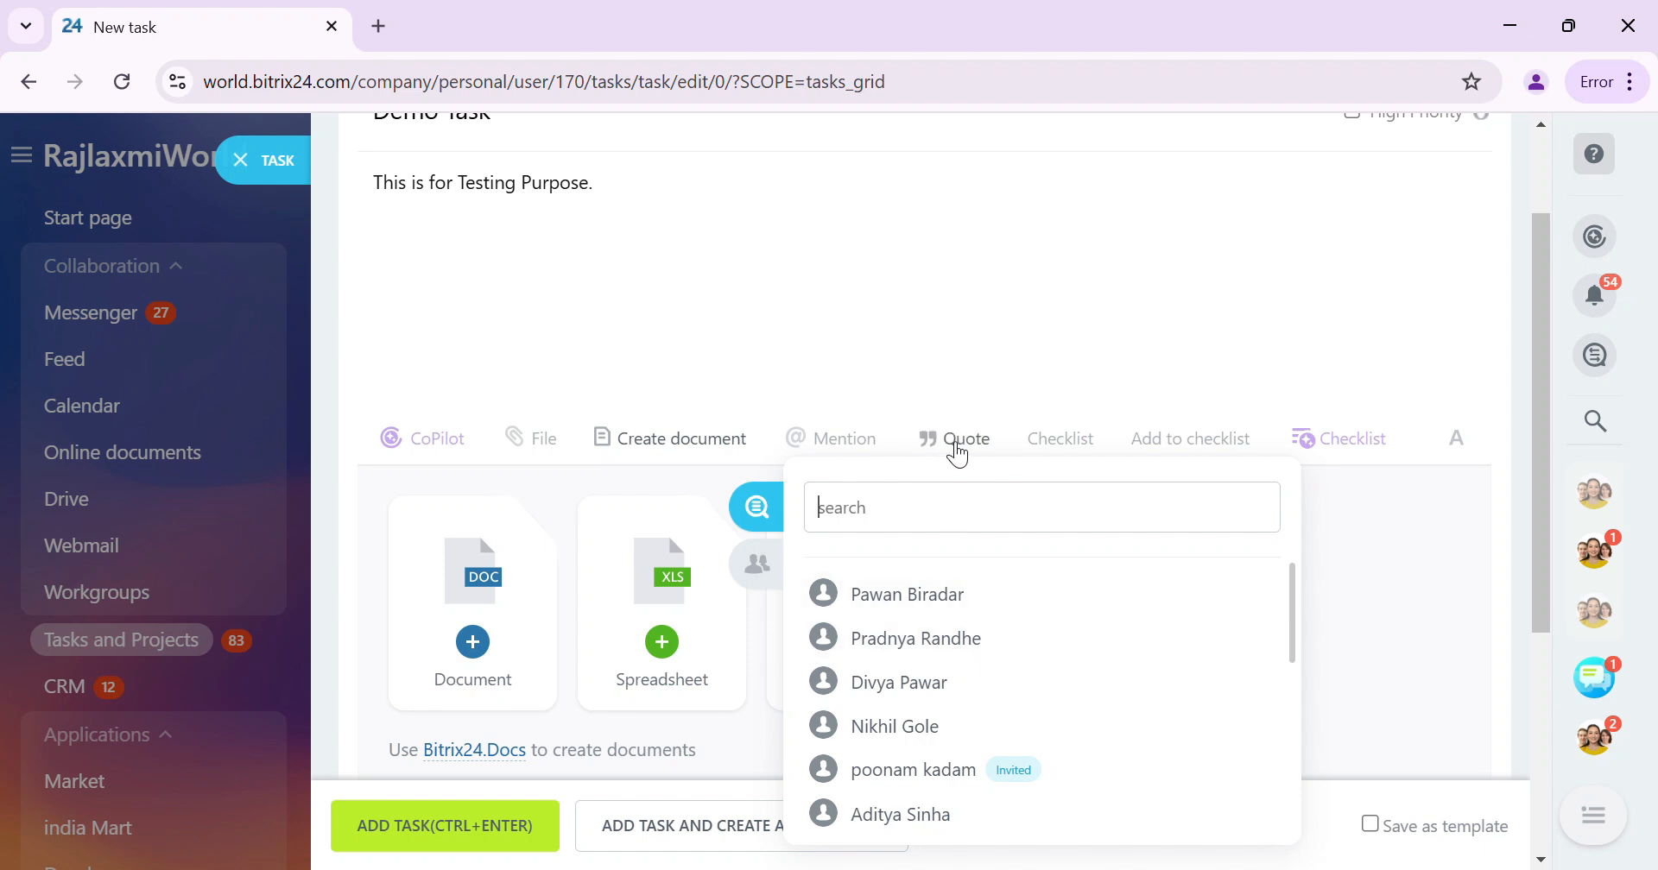
click(958, 448)
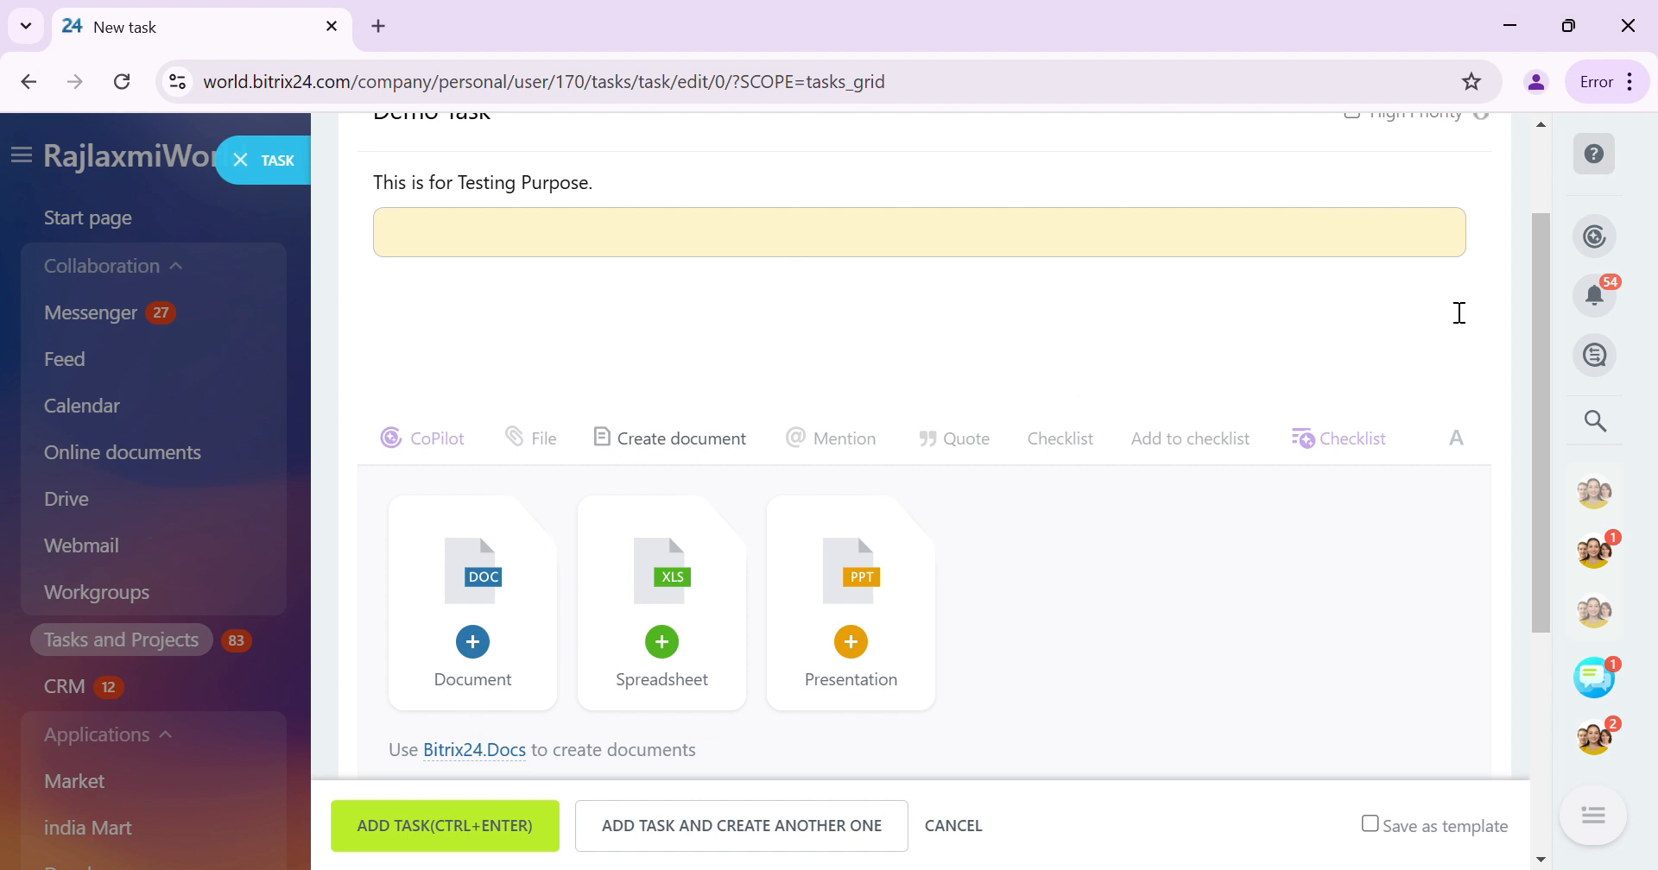
scroll(1459, 312, up, 2)
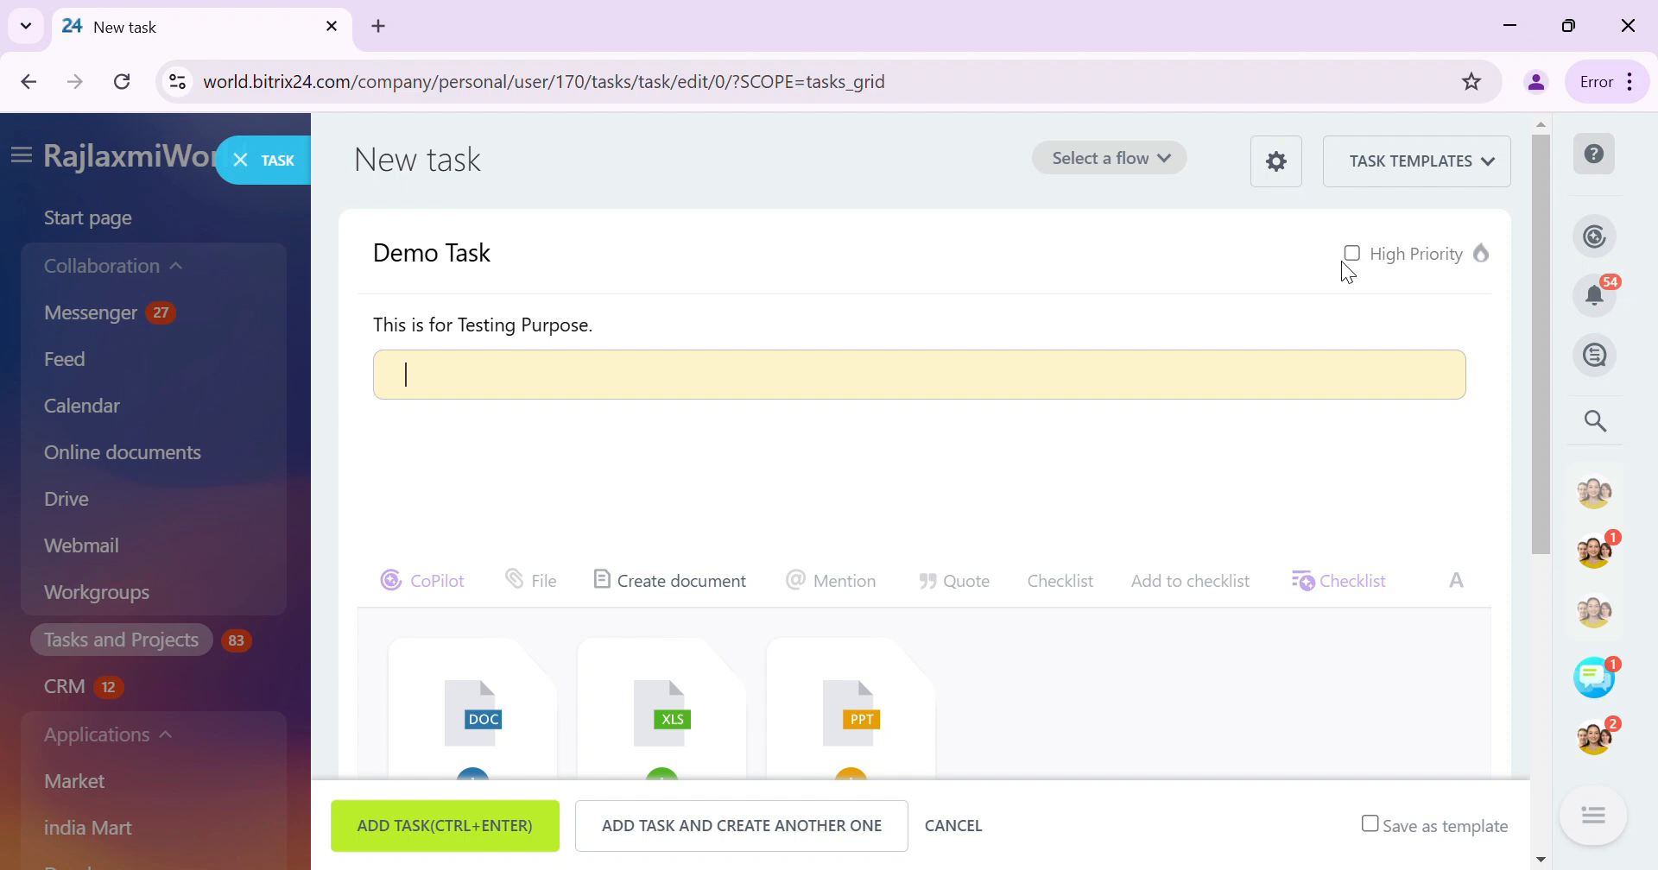
Show the Created by, Participants and Observers fields in the new task form.
scroll(1347, 273, down, 5)
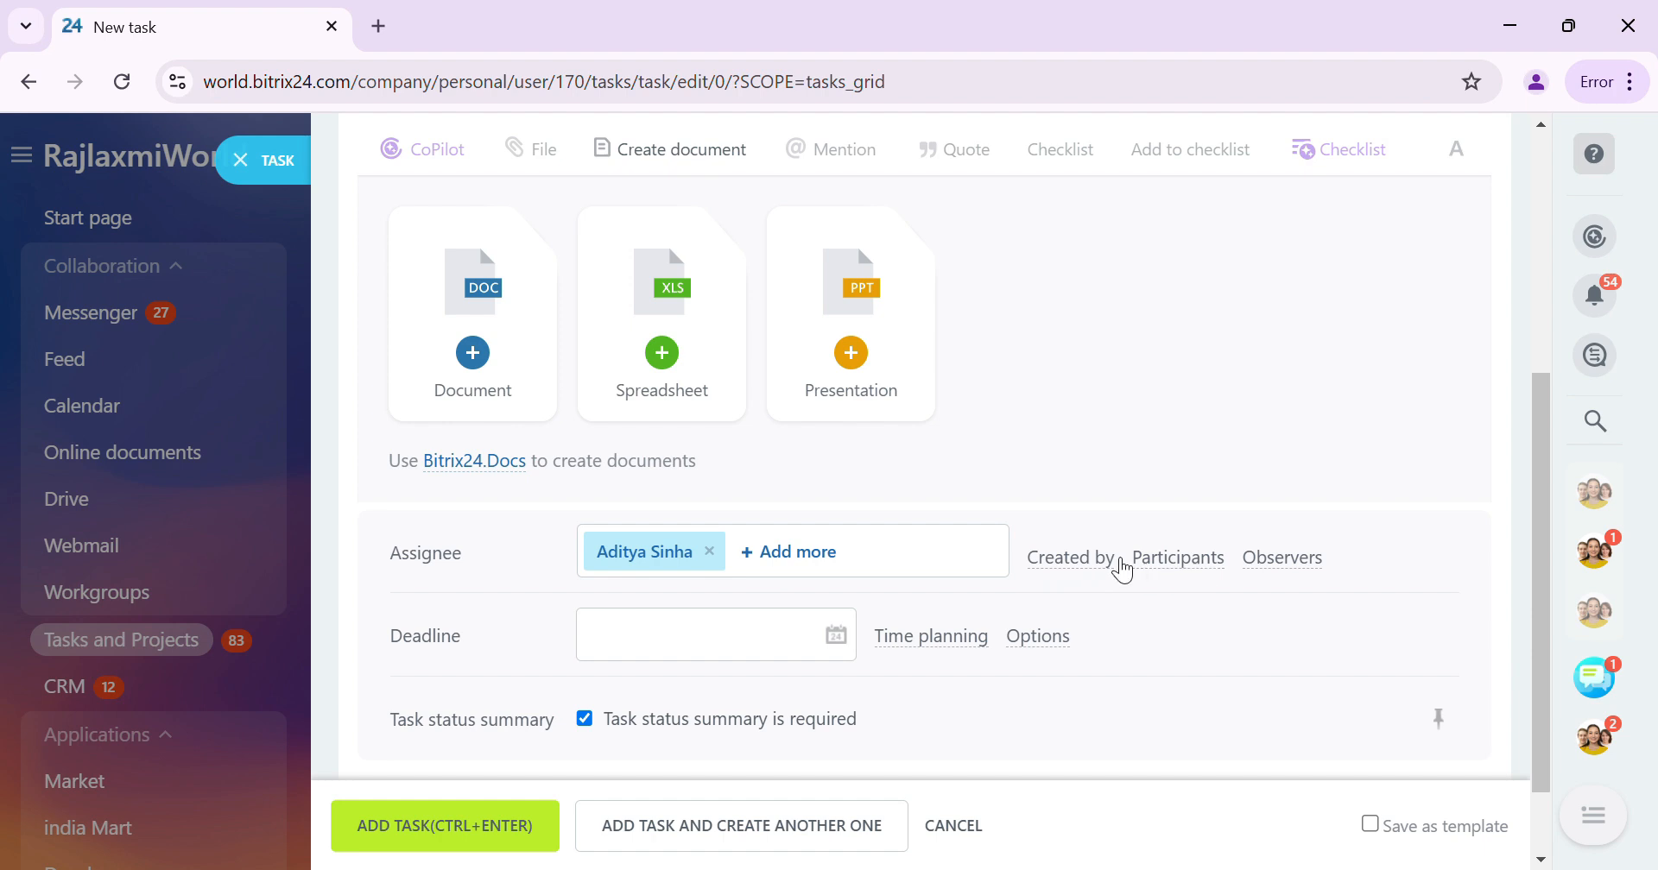
click(1095, 560)
click(1164, 559)
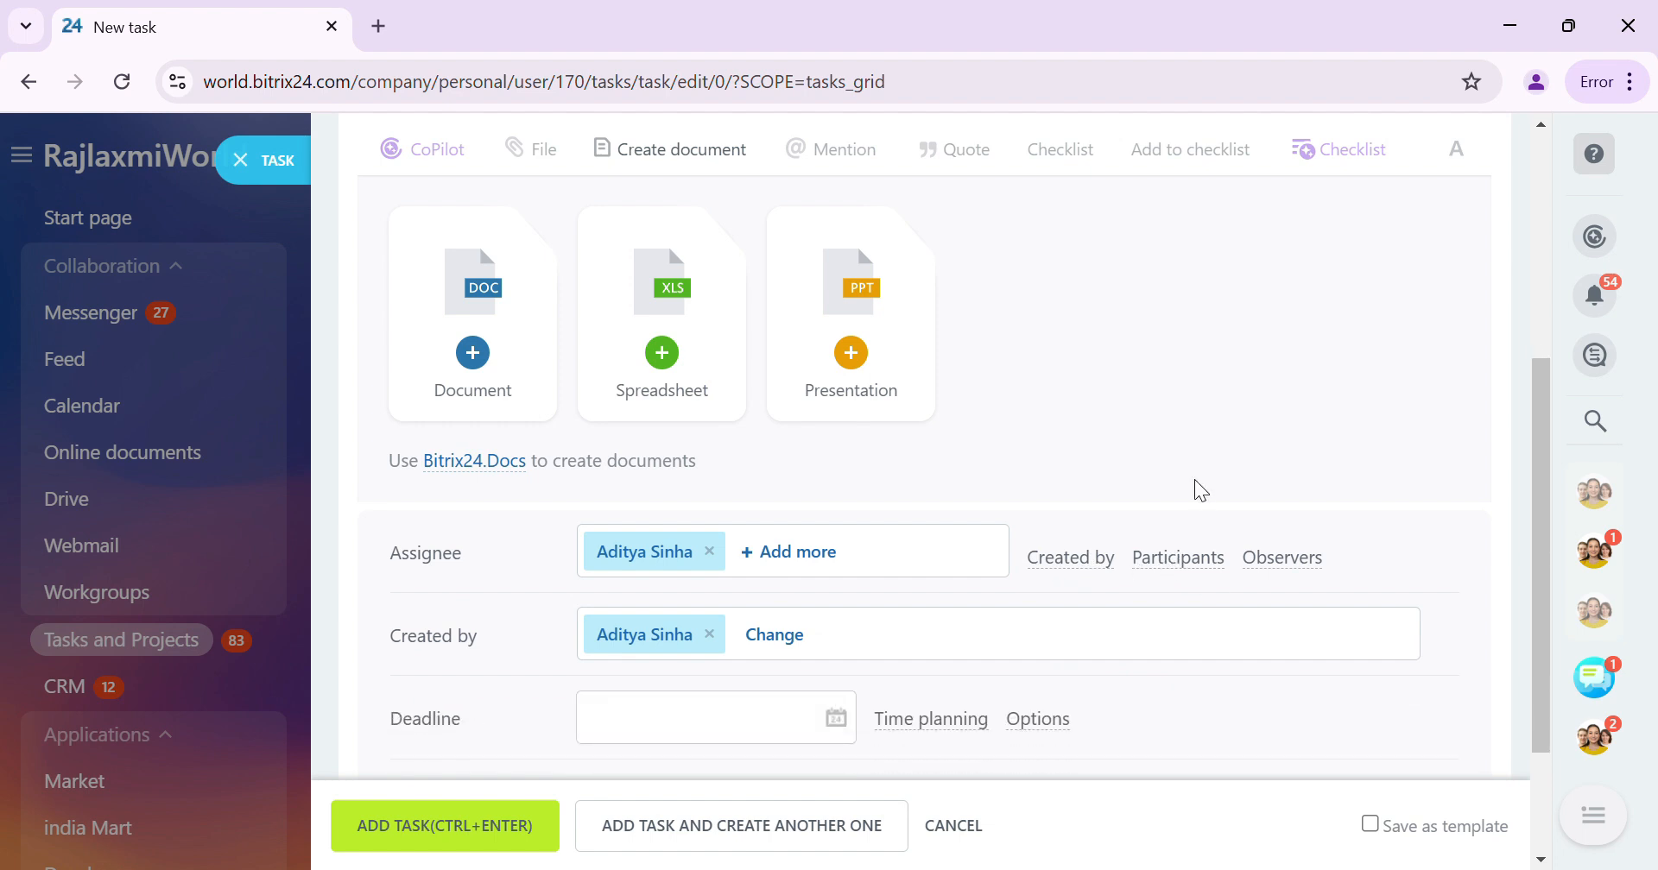
click(1179, 559)
click(1318, 566)
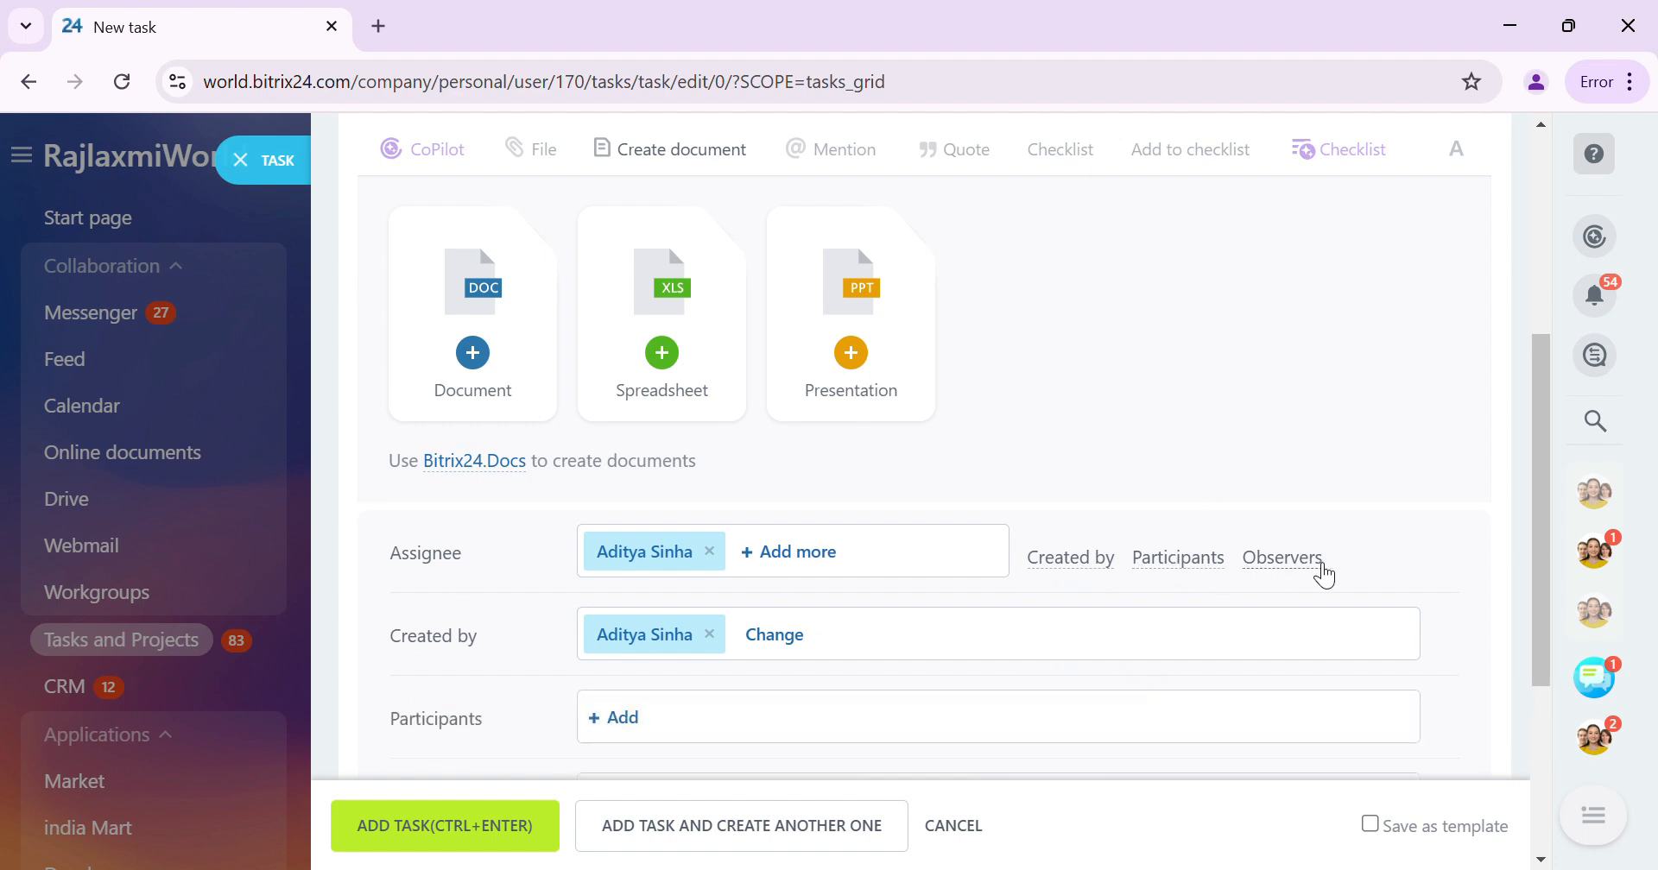
scroll(1241, 444, down, 2)
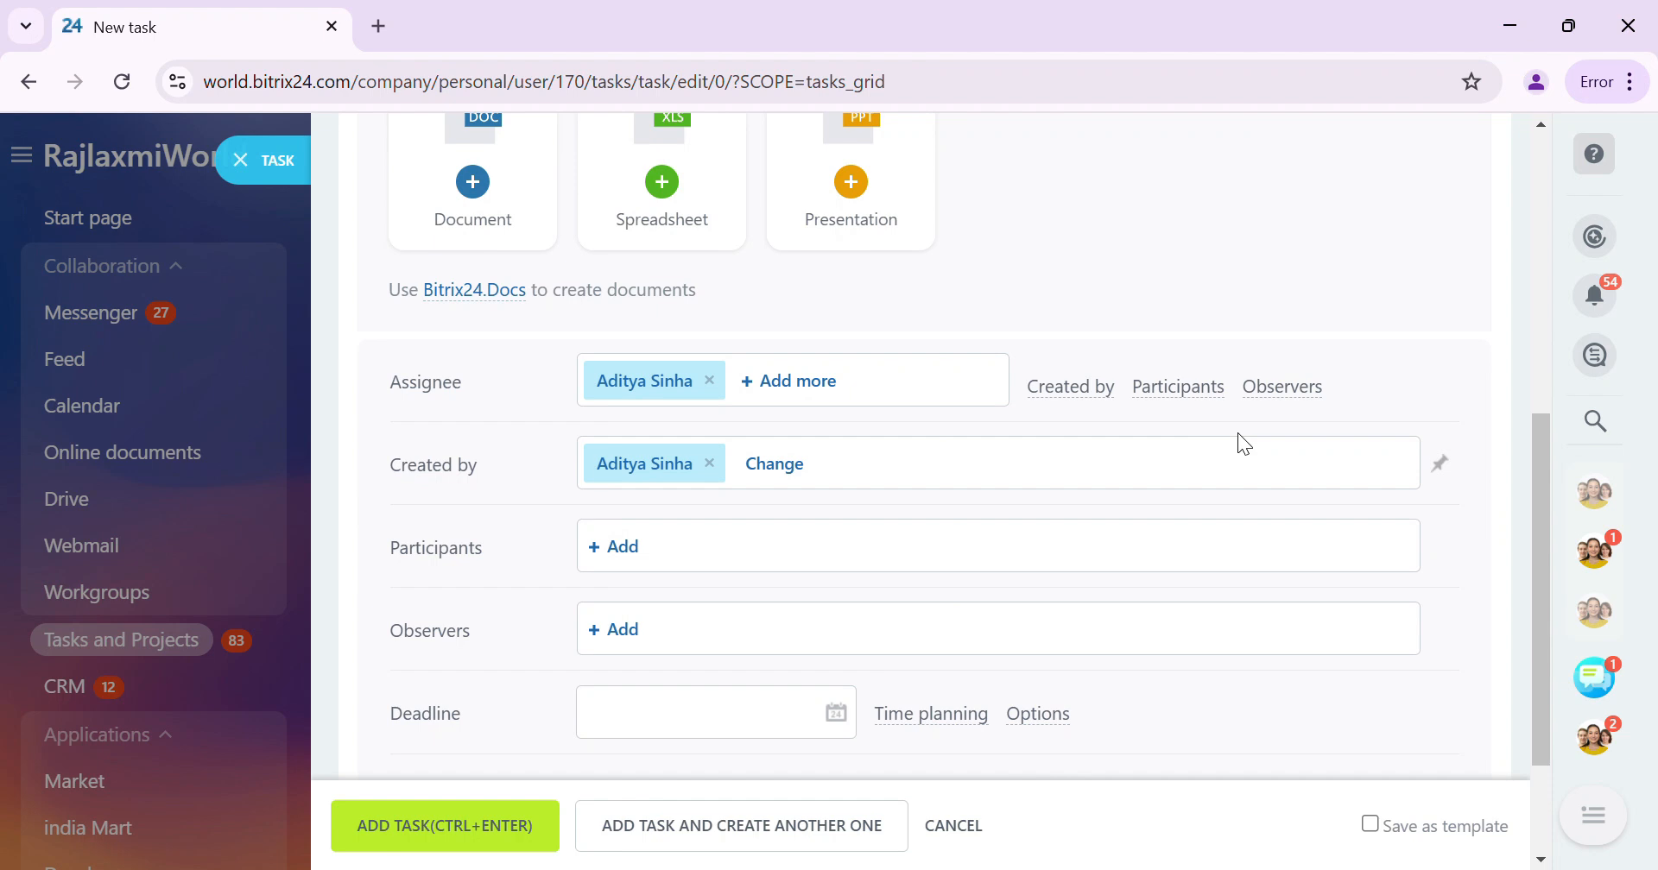
scroll(1237, 434, down, 2)
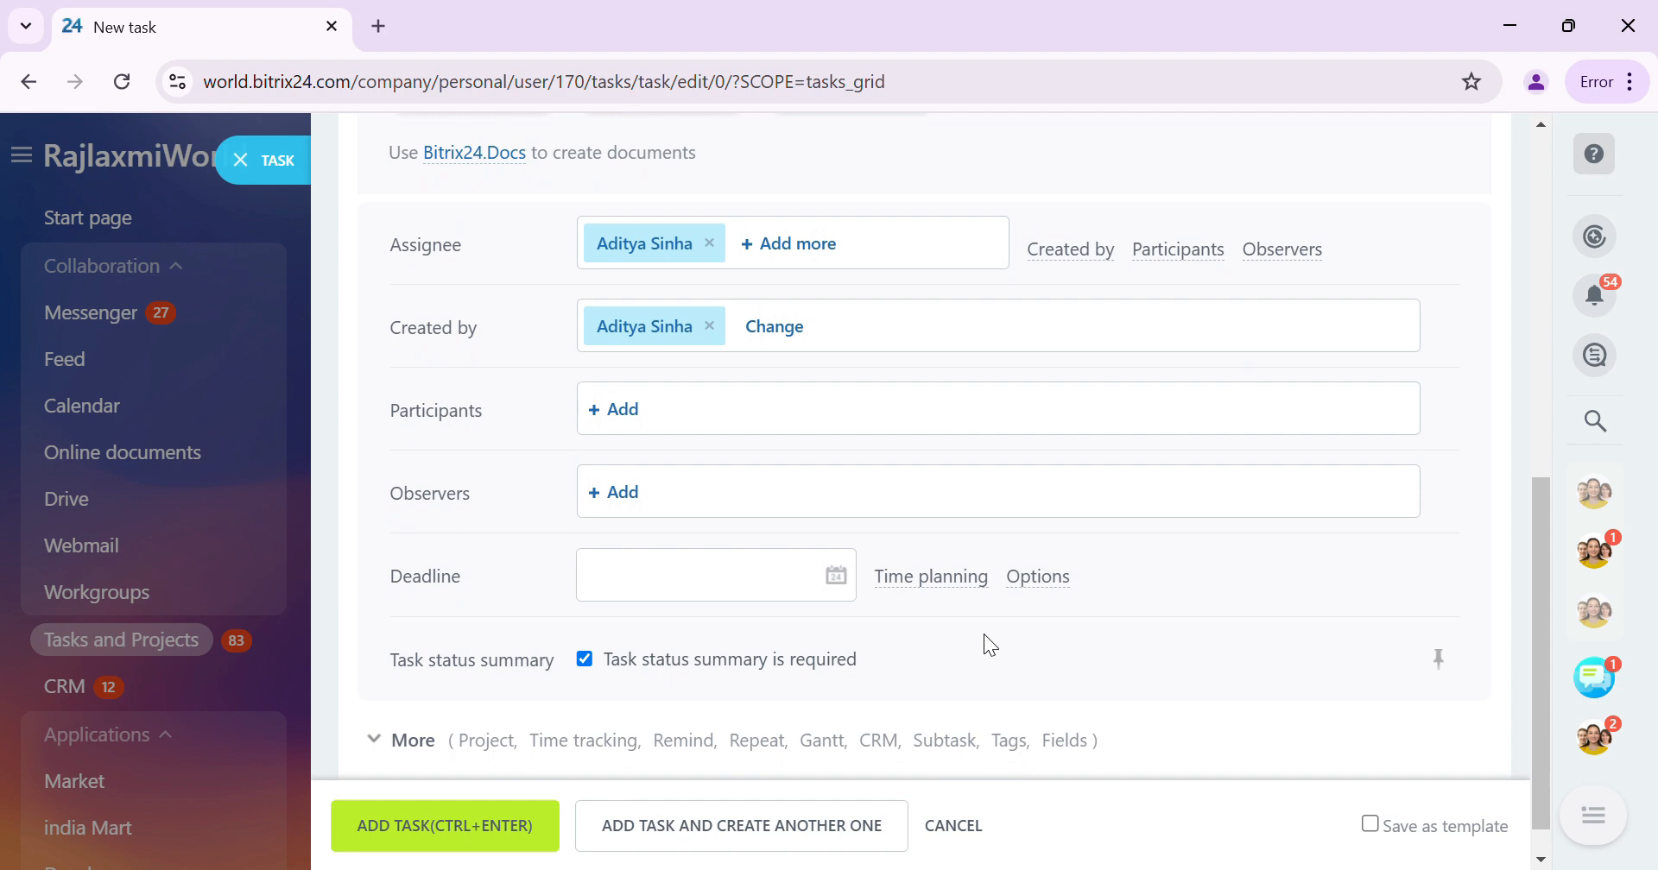
Set the task's deadline to 31 December 2024.
click(838, 592)
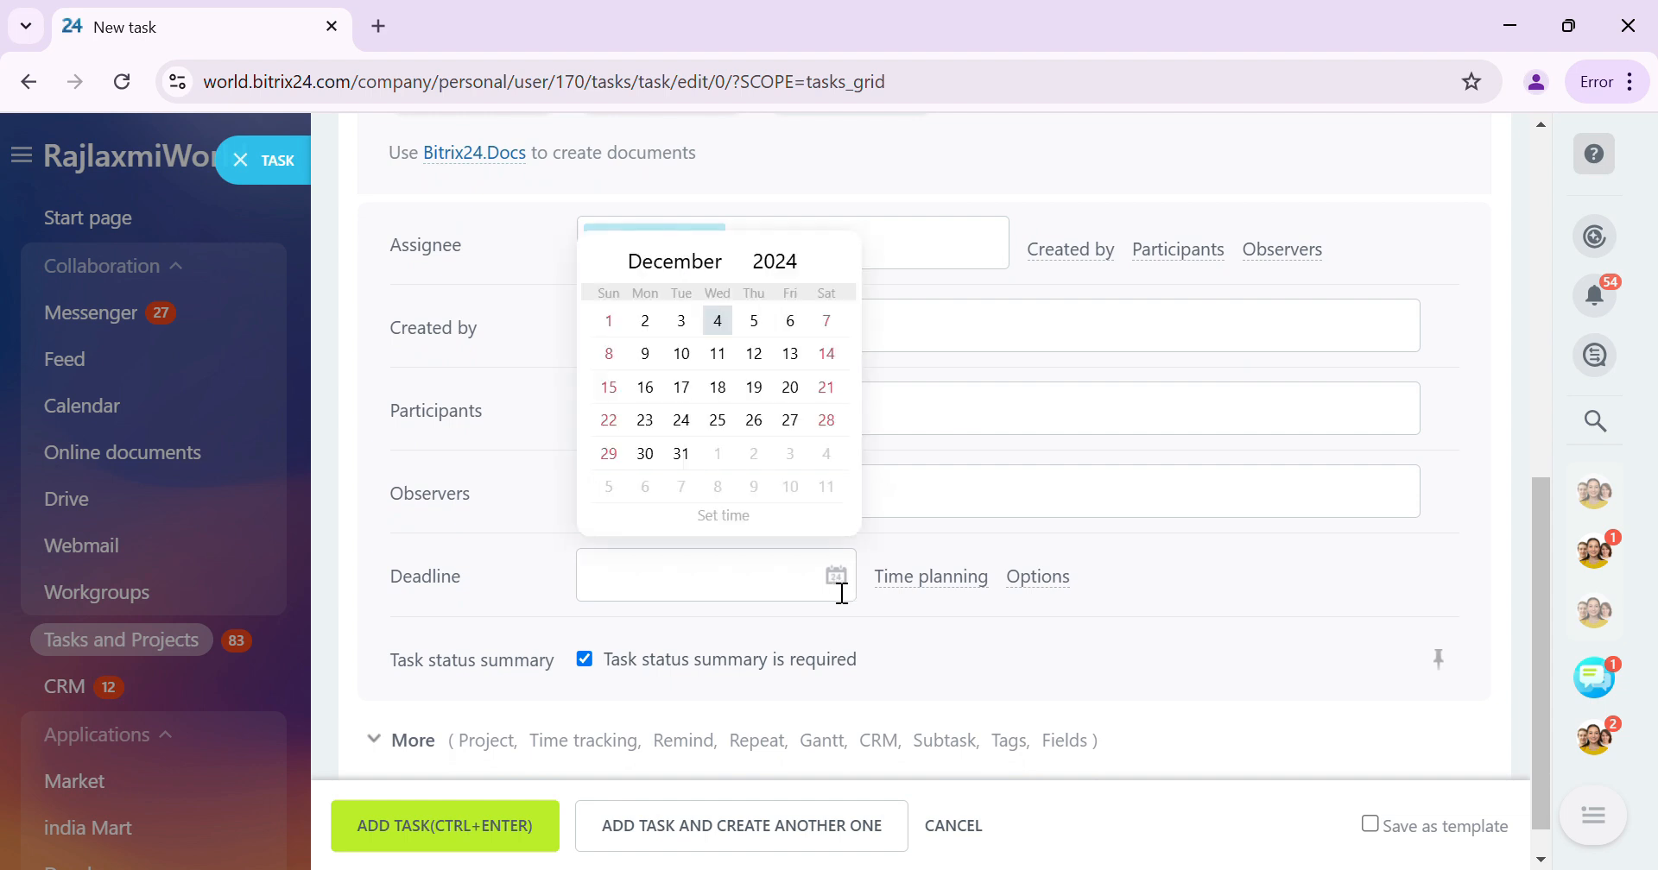
click(682, 454)
scroll(1164, 621, down, 1)
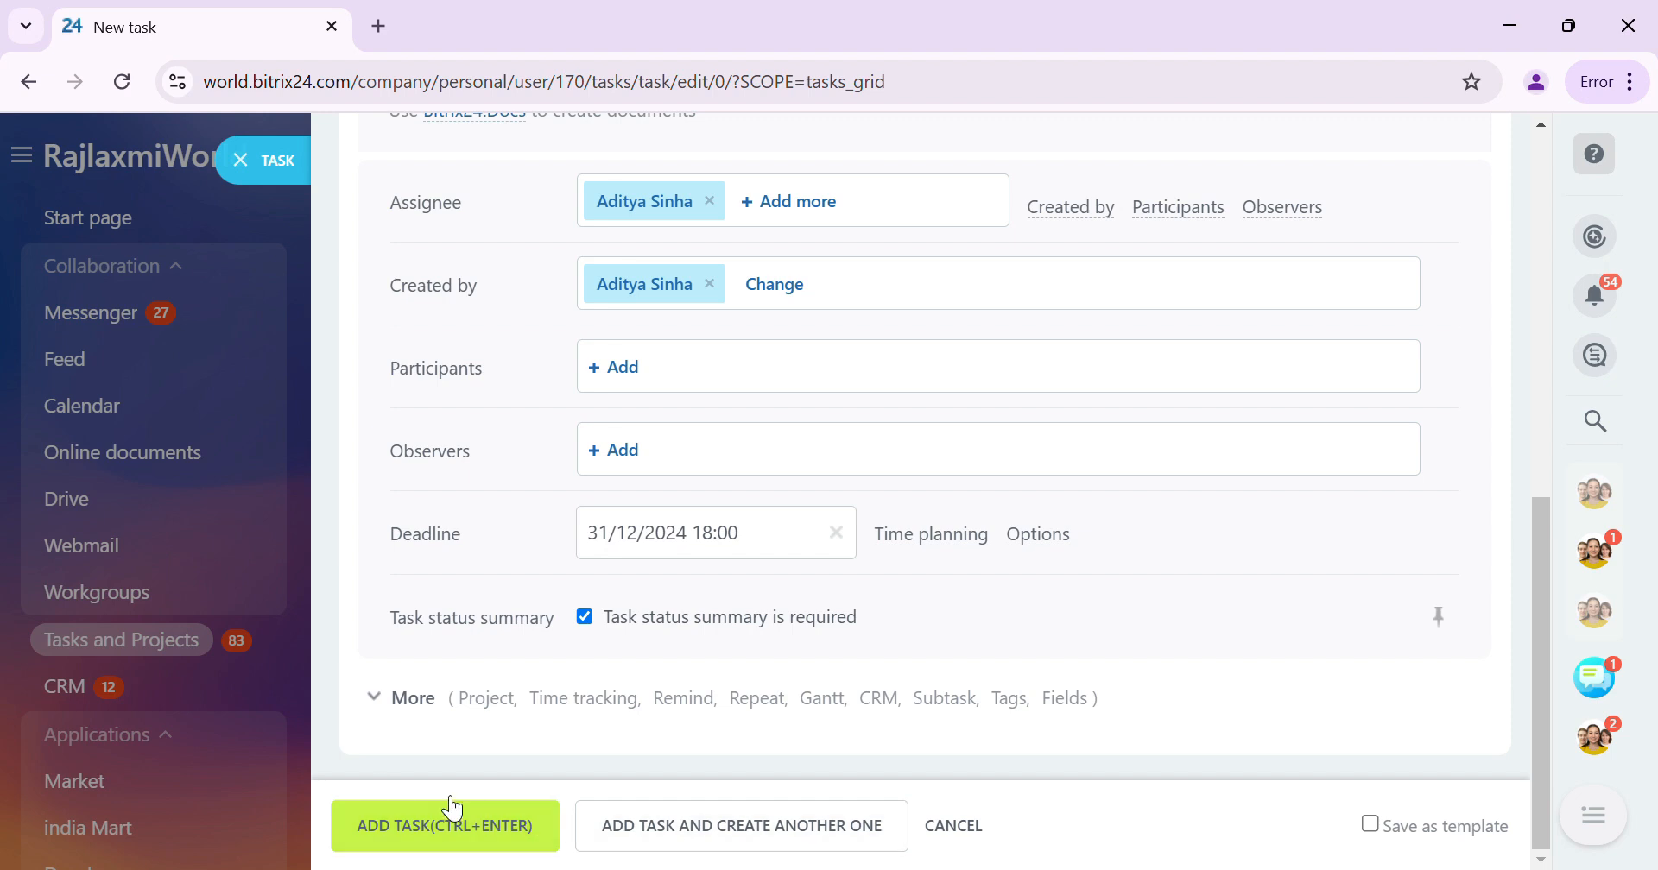
Expand the task's additional options and start creating a new project of type Project for it.
click(380, 705)
scroll(741, 630, down, 1)
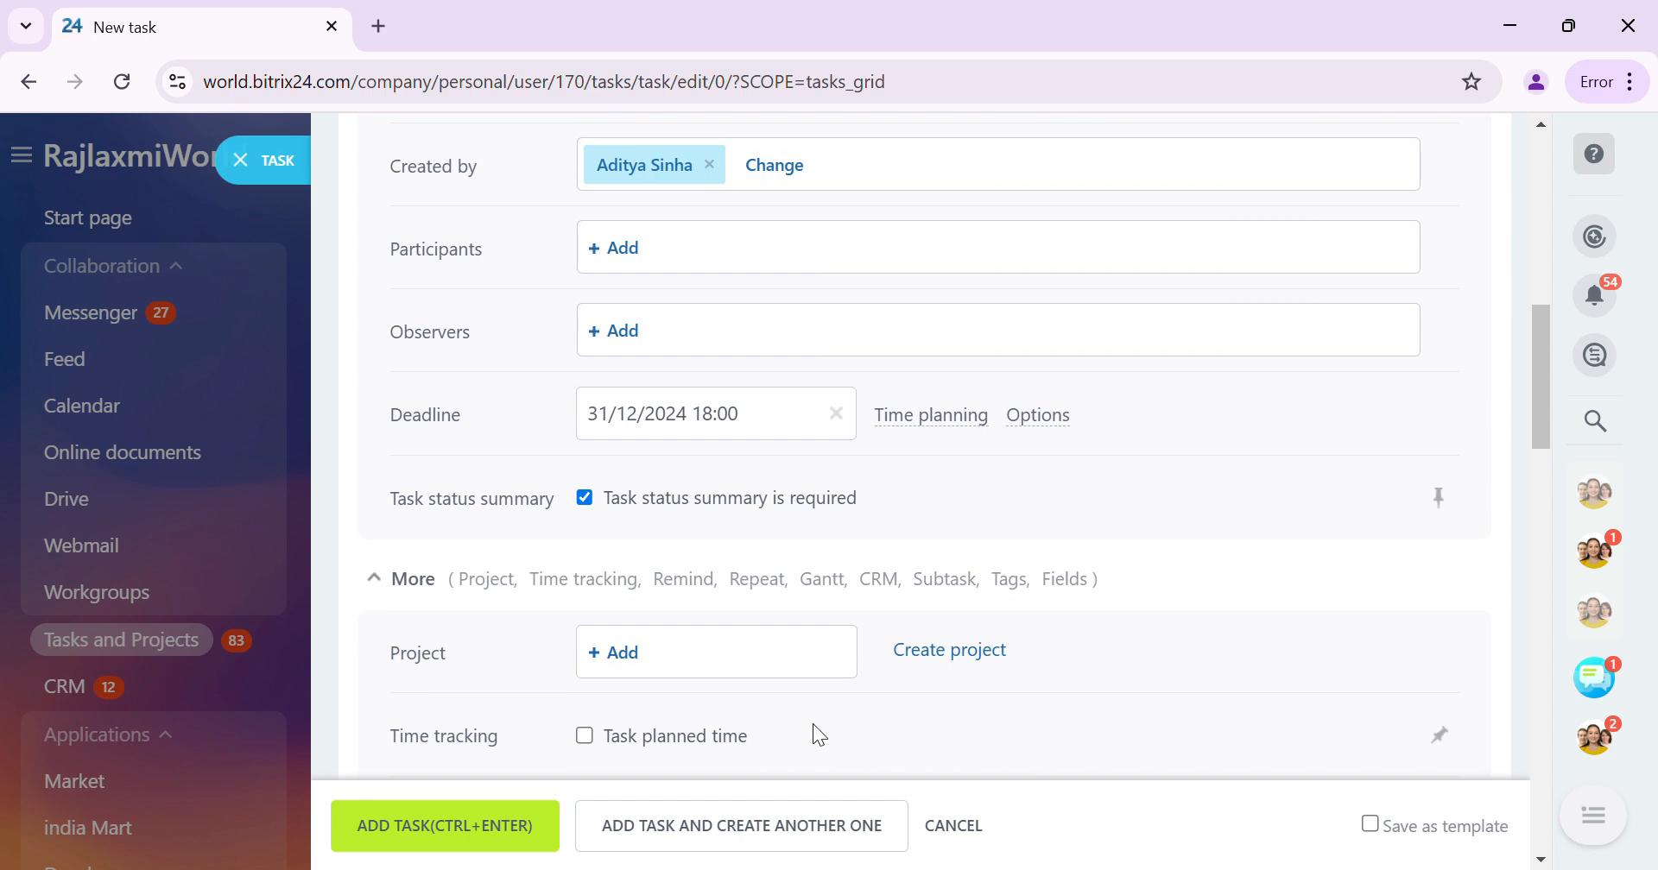
click(997, 663)
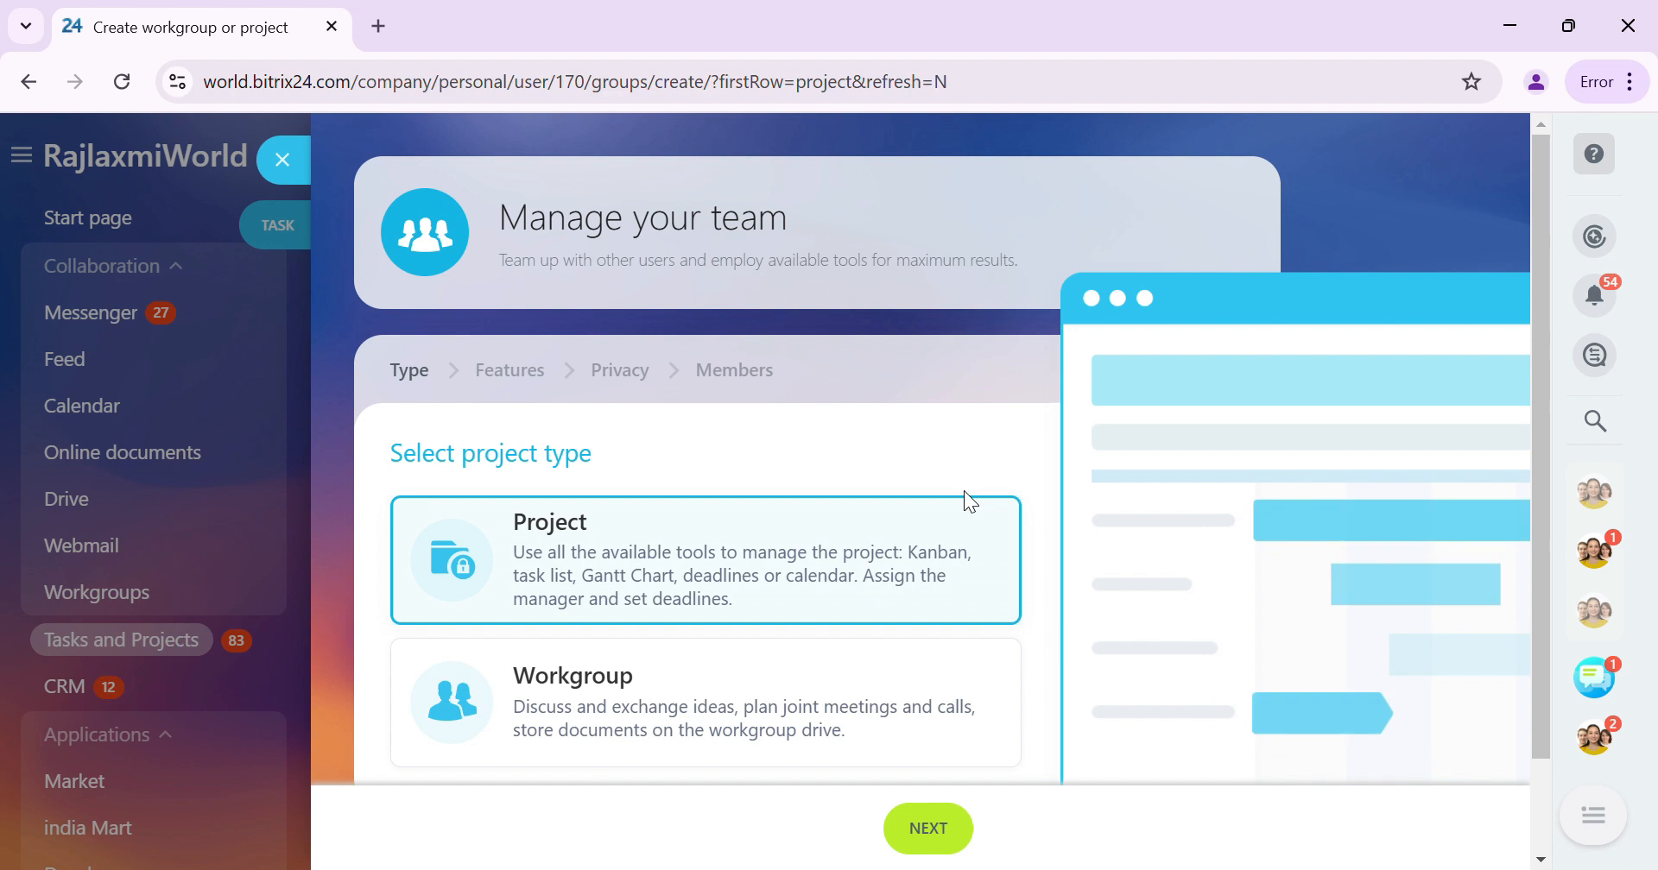
click(953, 827)
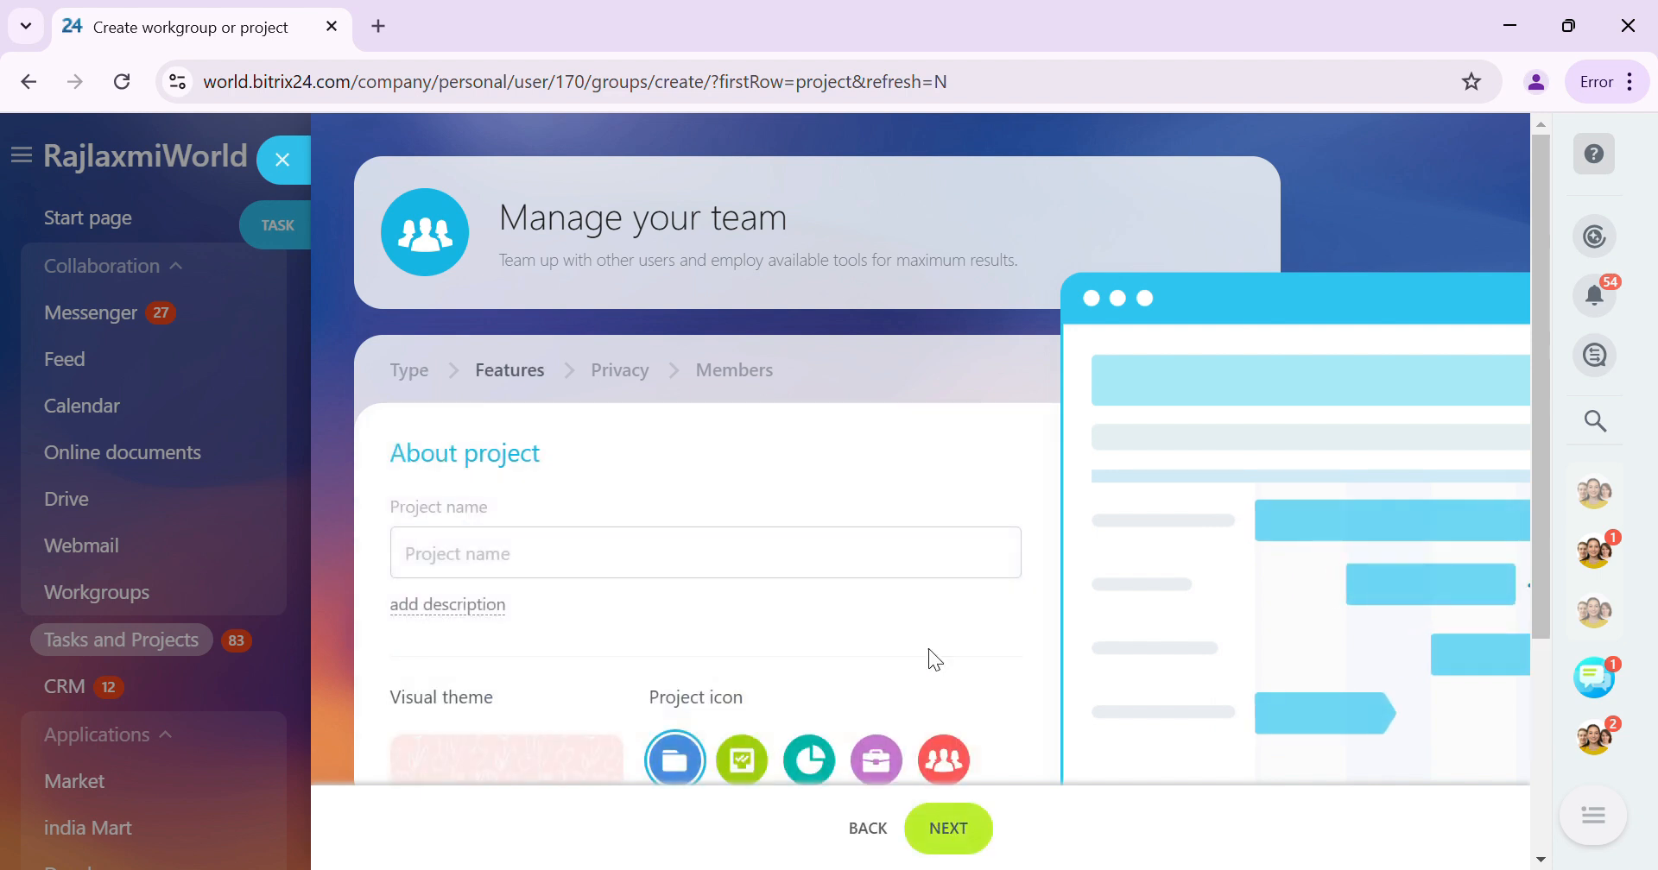
Name the project "Demo Project789" and add the description "This is about Testing Purposse".
scroll(929, 649, down, 1)
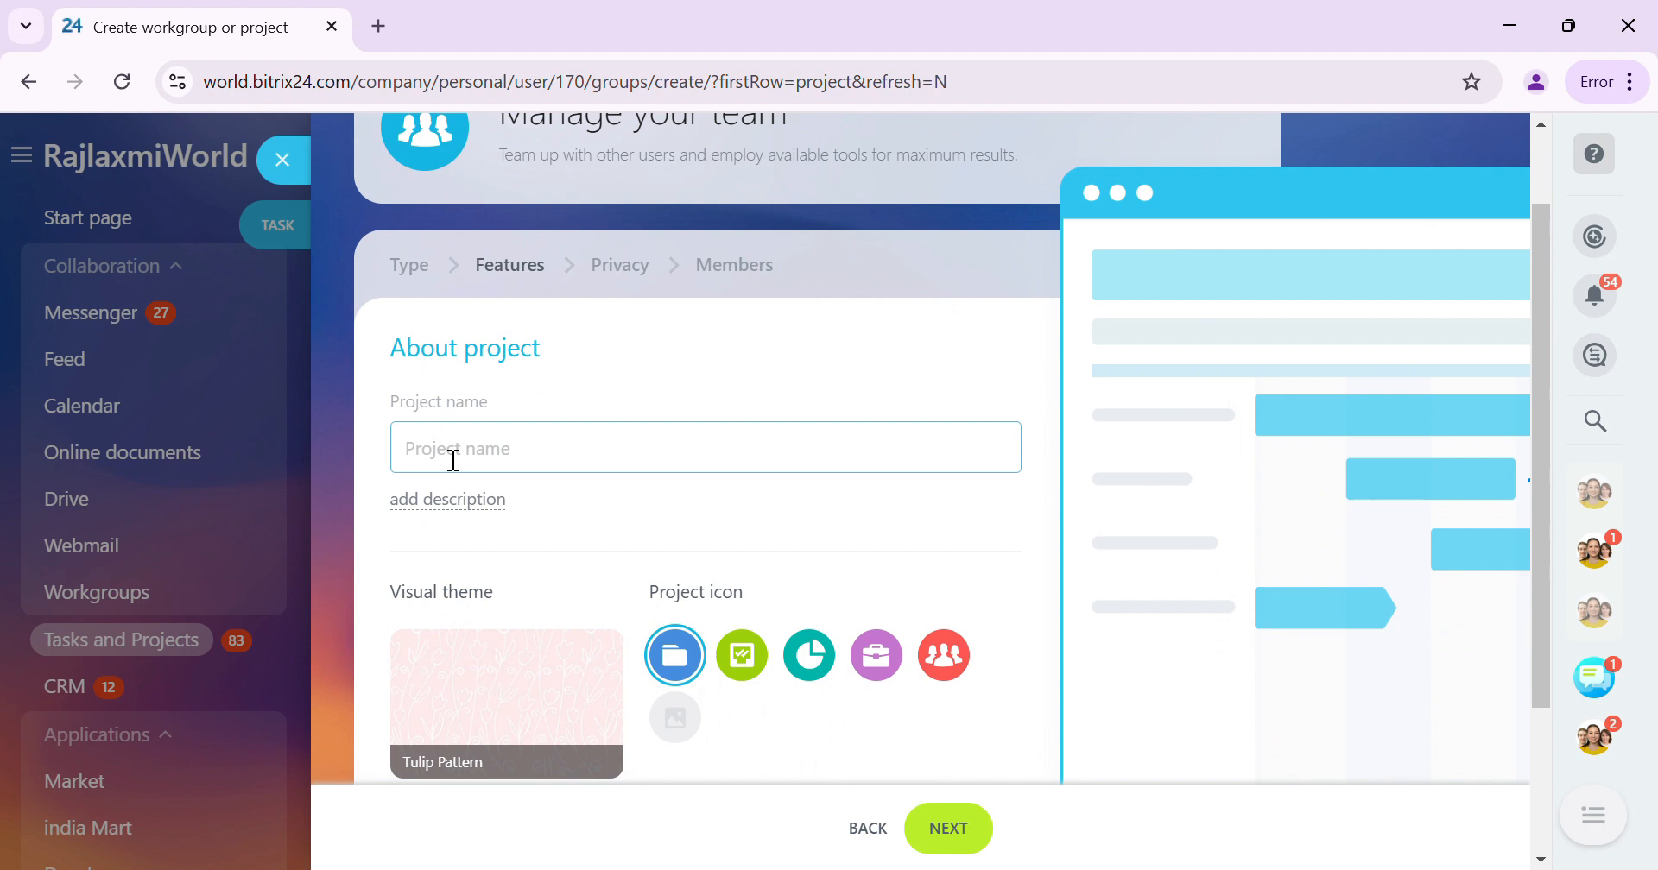
text(Demo Project789)
click(480, 515)
scroll(470, 505, down, 4)
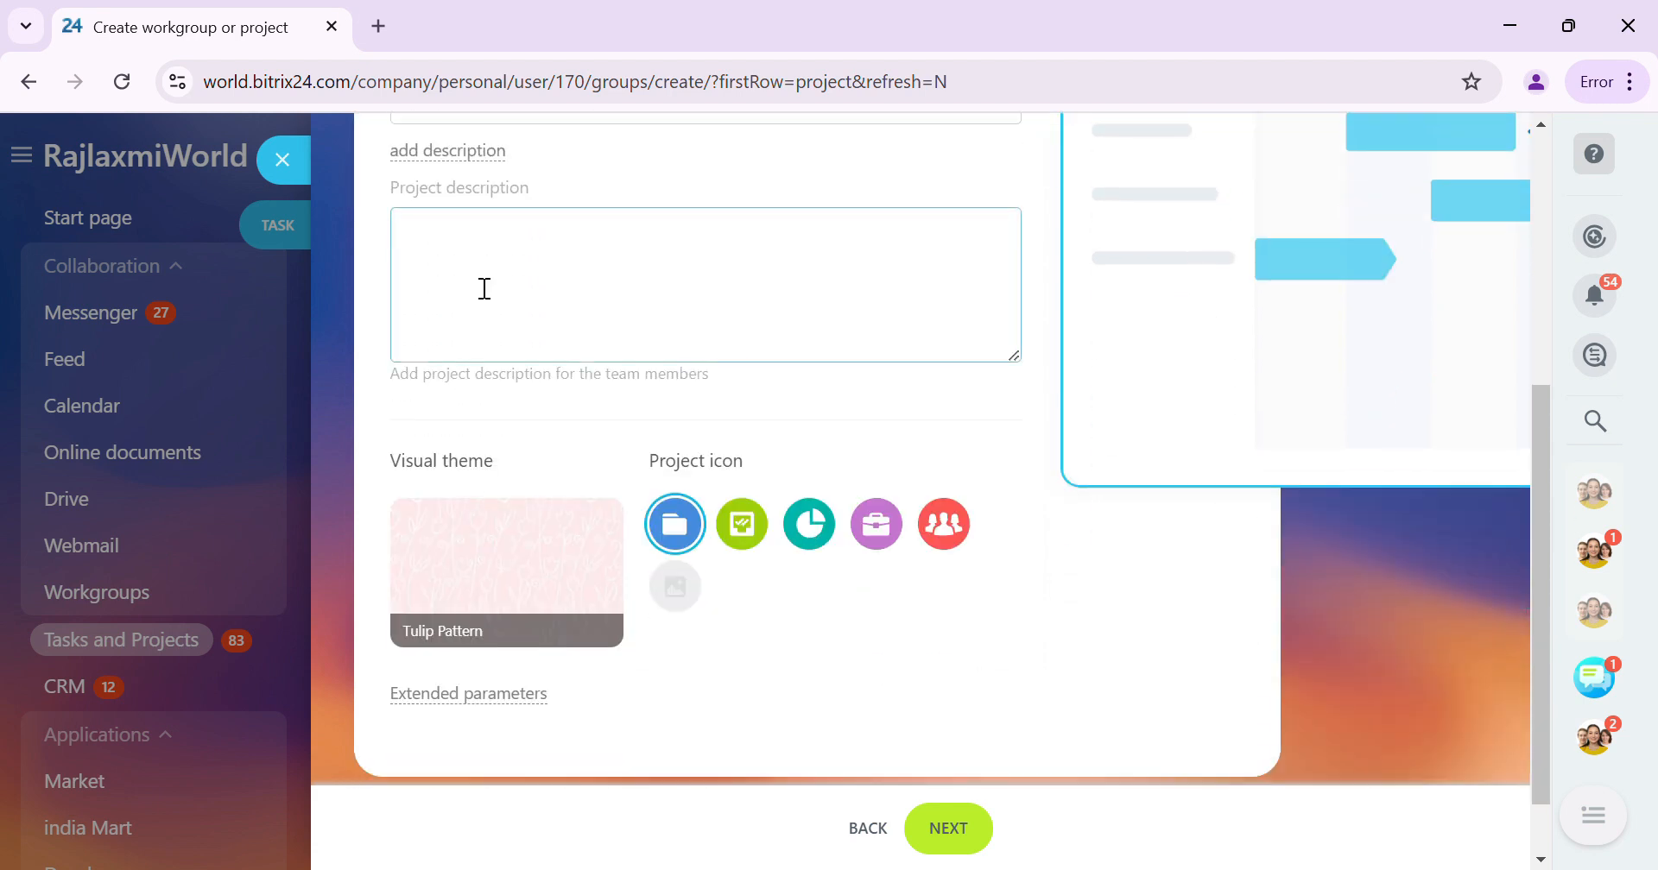
text(This is about Testing Purp)
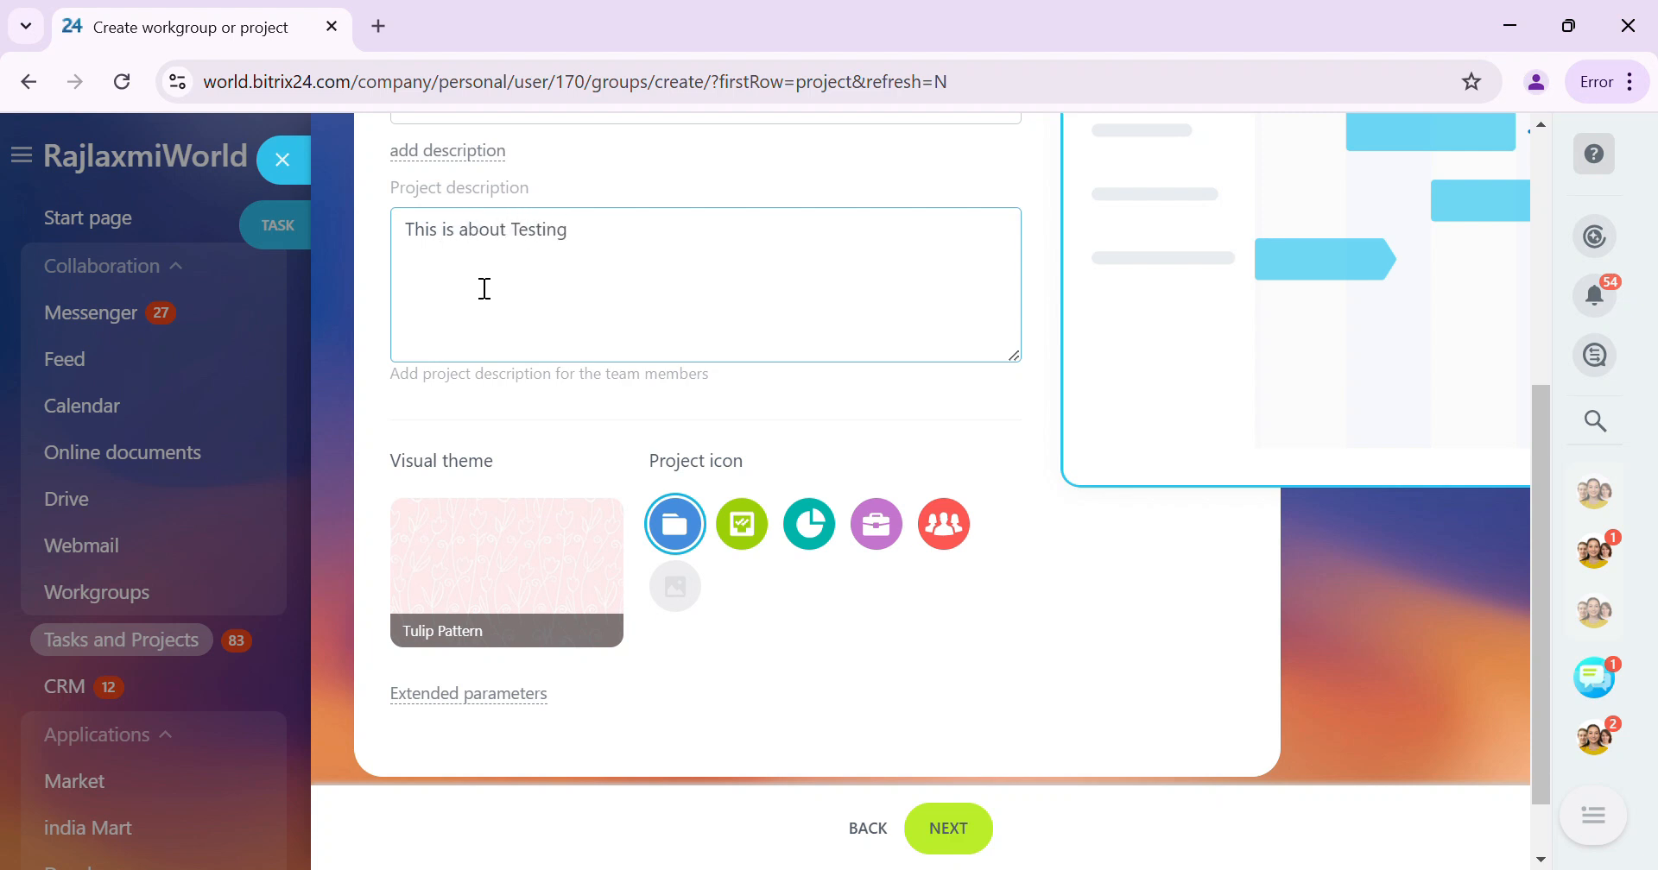
text(osse)
click(689, 583)
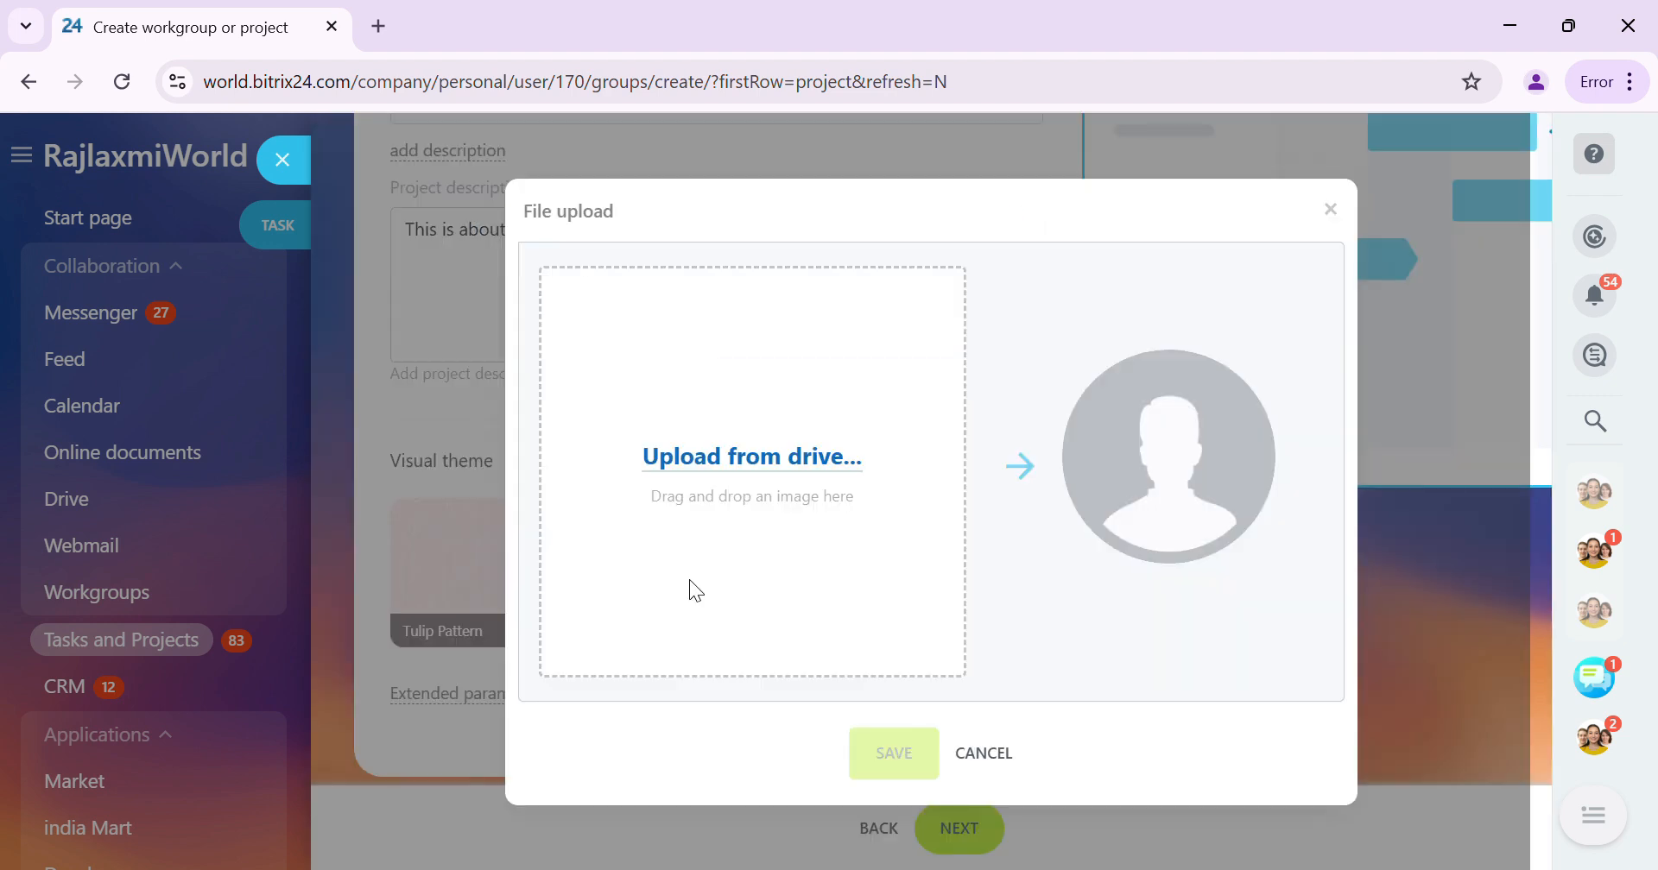
click(988, 757)
mouse_move(554, 611)
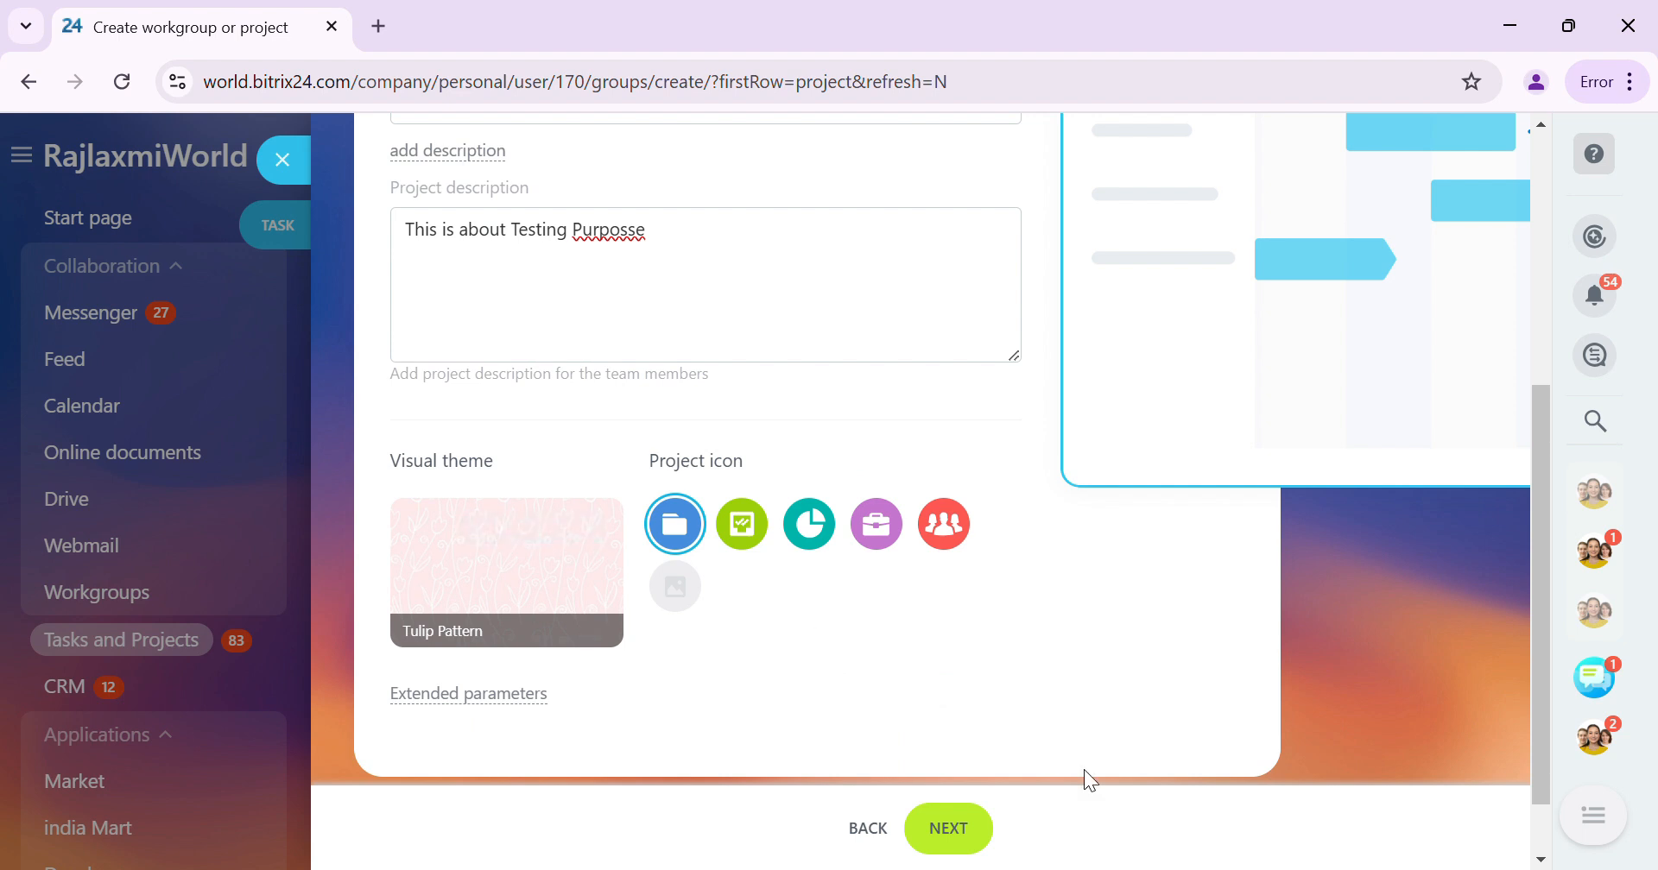
Accept the project details and keep the Public privacy level for the project.
scroll(1113, 760, up, 2)
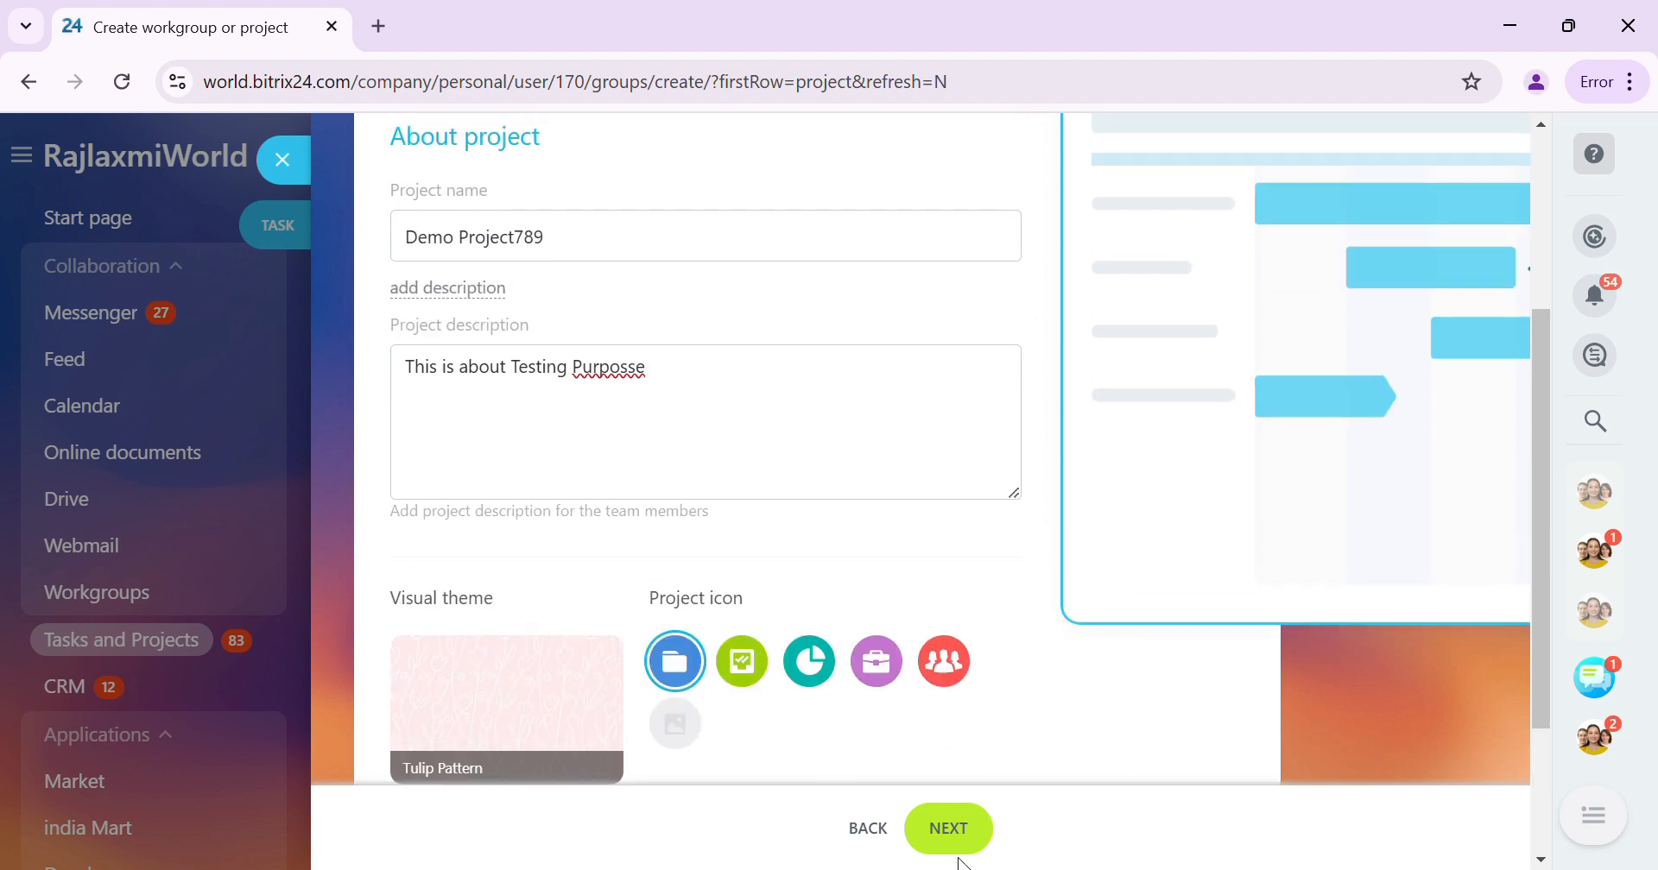
click(941, 848)
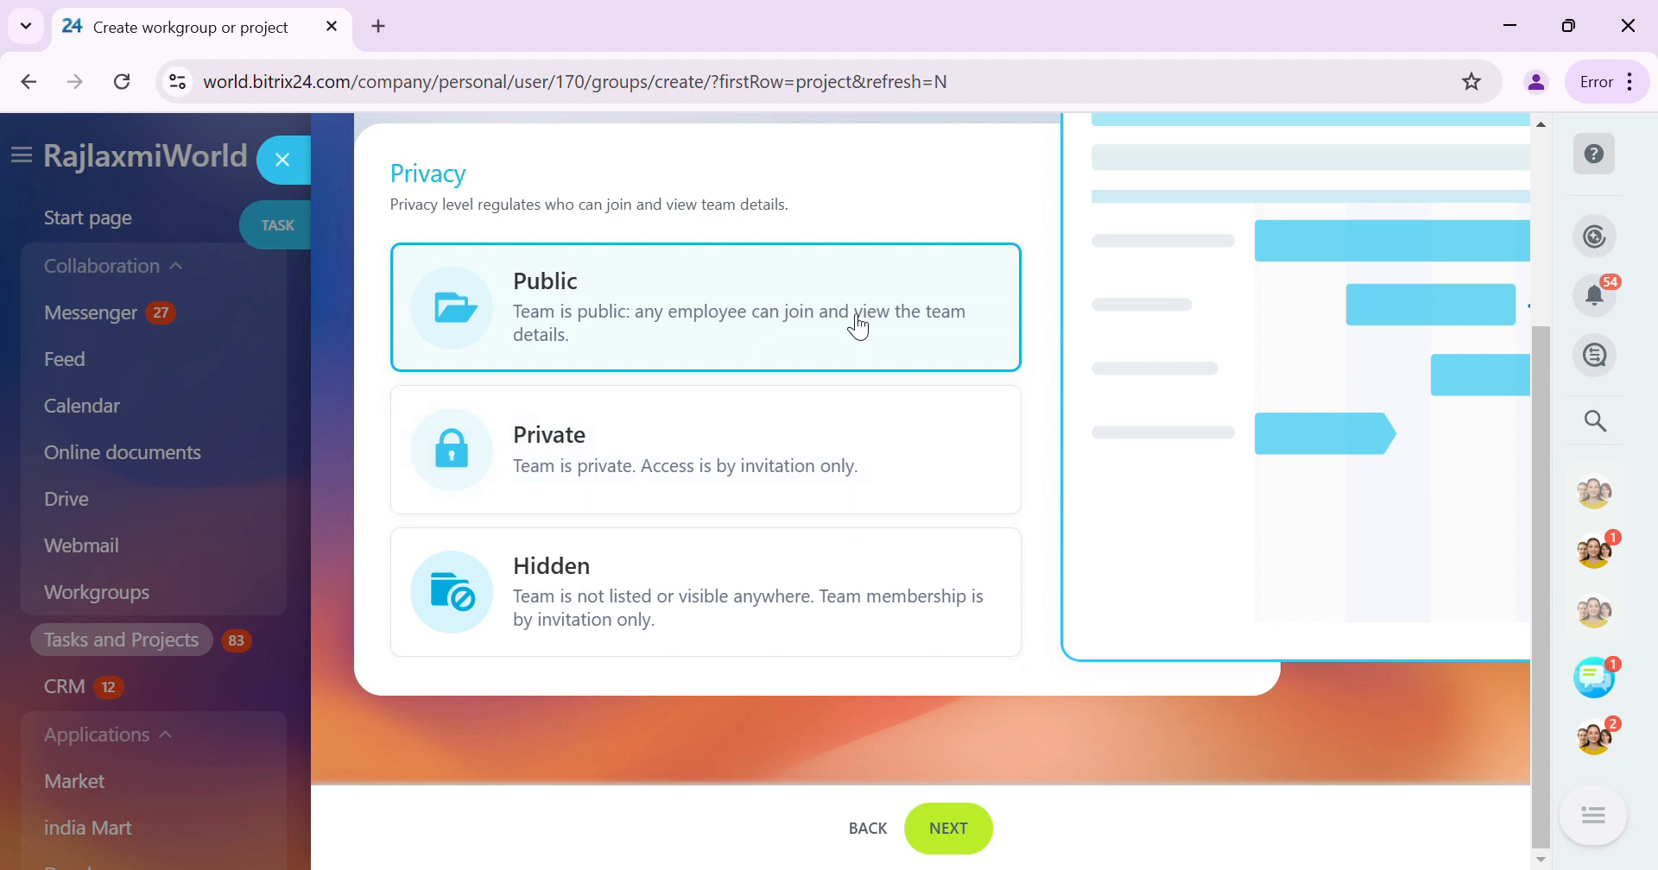
click(961, 827)
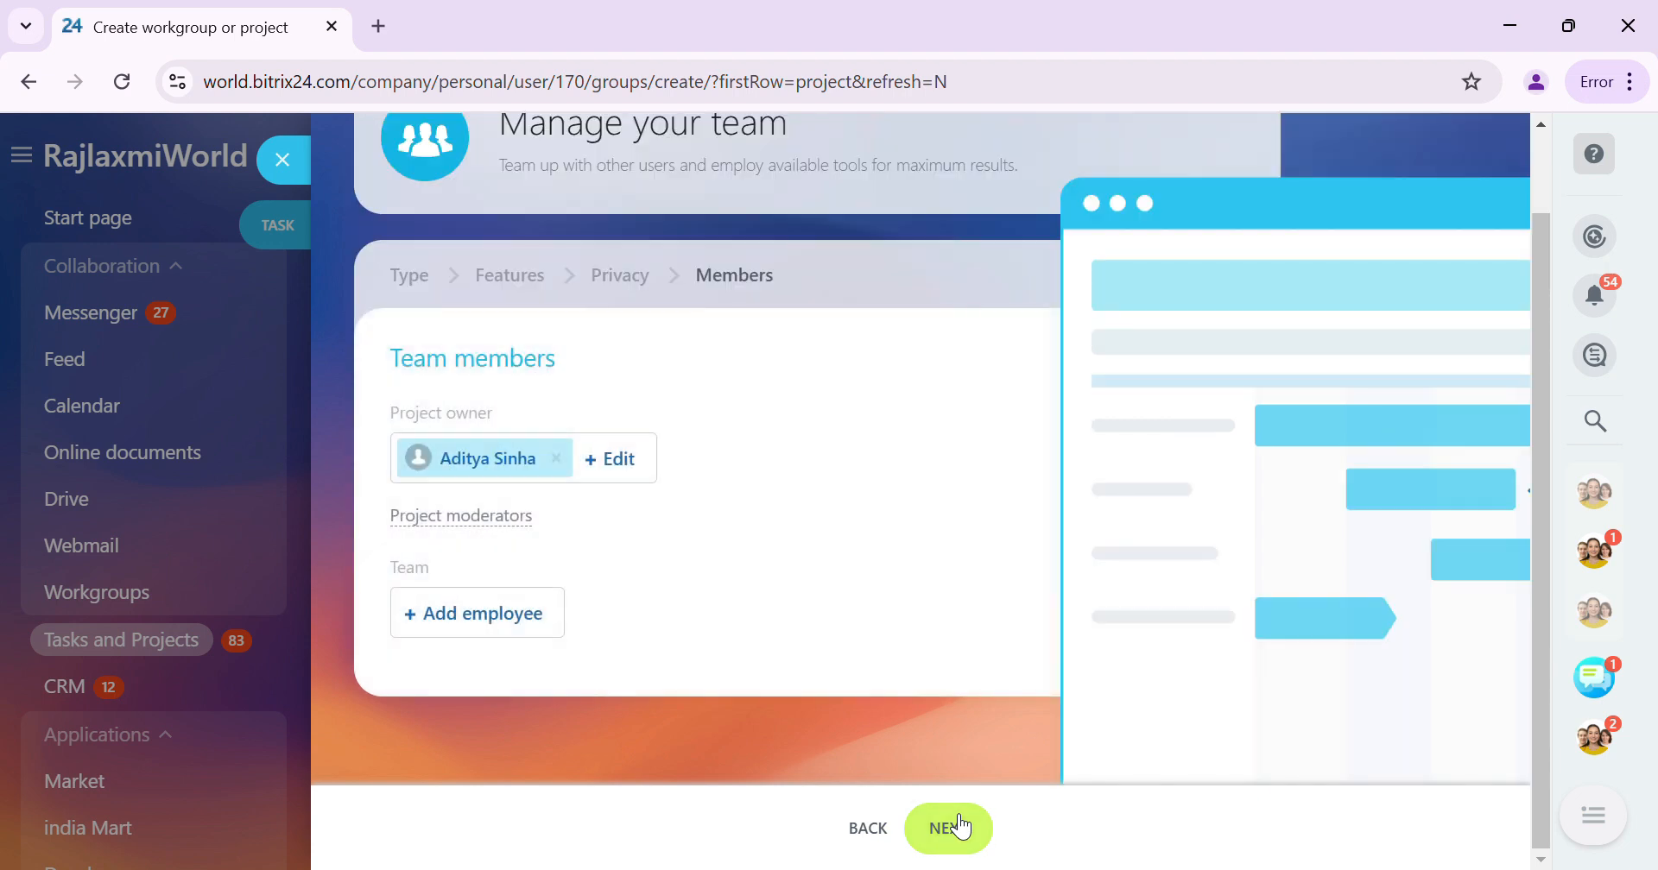
Add three employees to the project team and finish creating the project.
scroll(951, 495, up, 2)
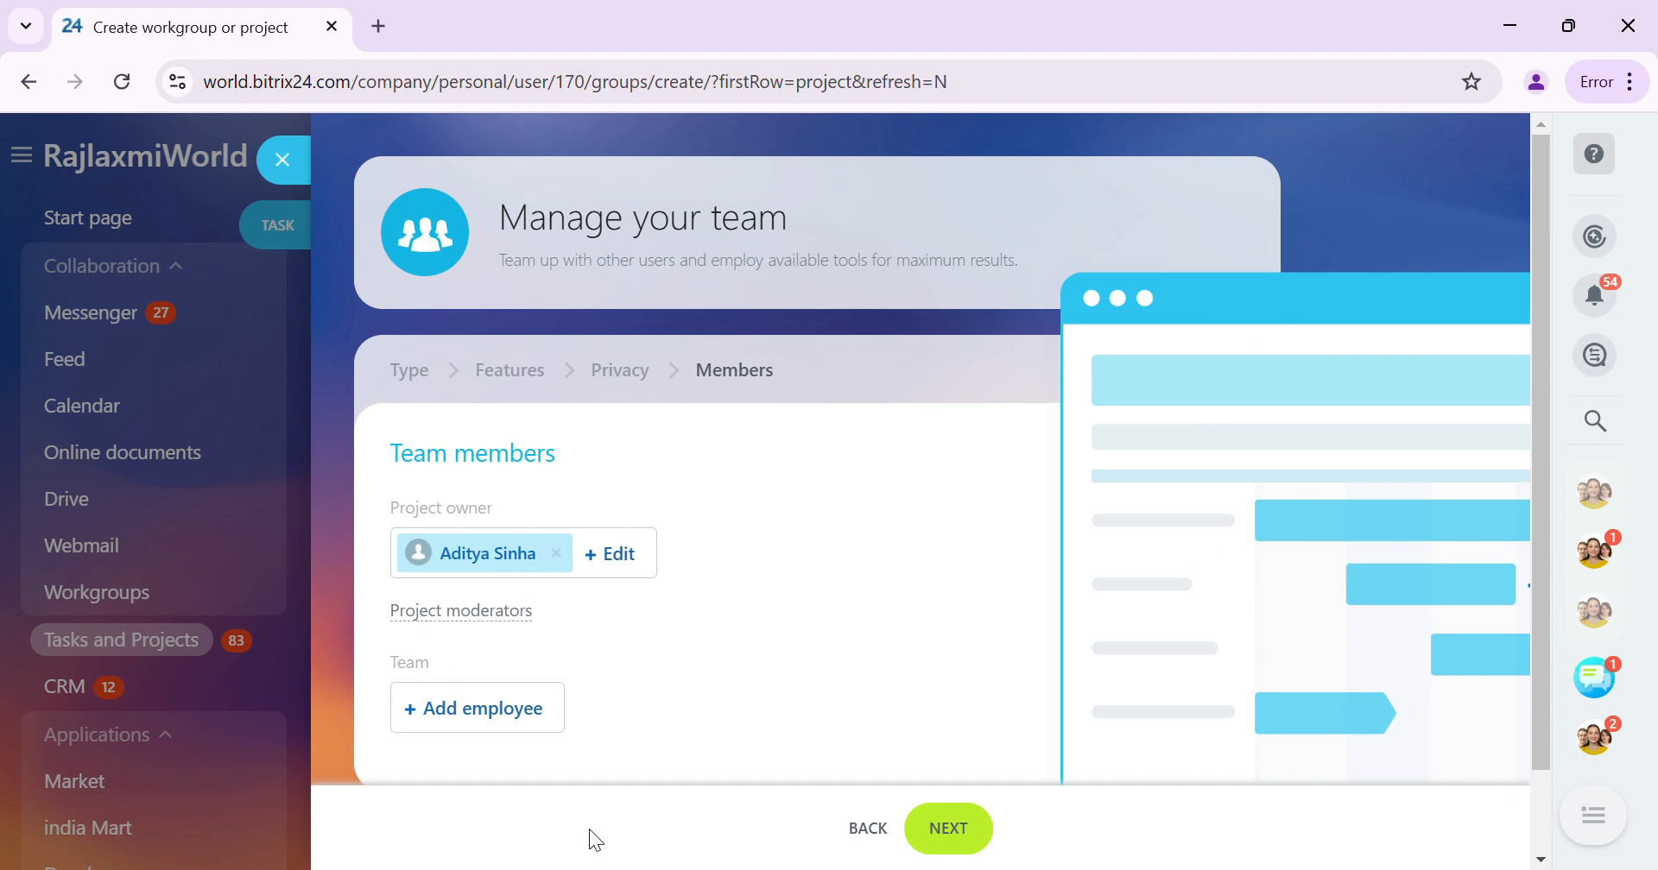
click(487, 711)
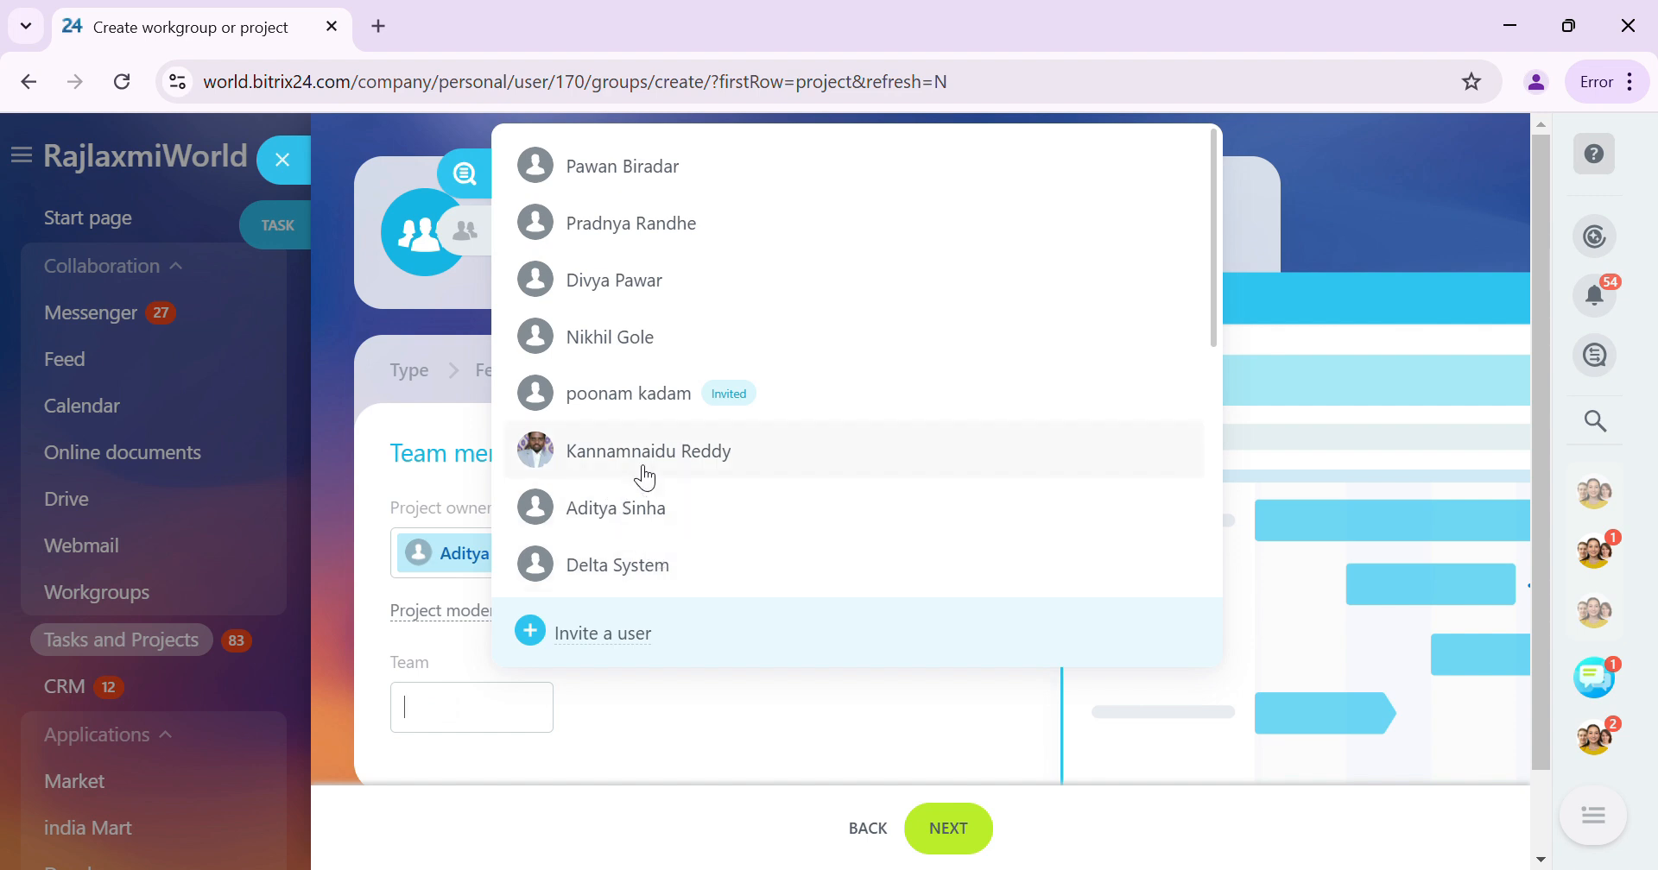
click(603, 341)
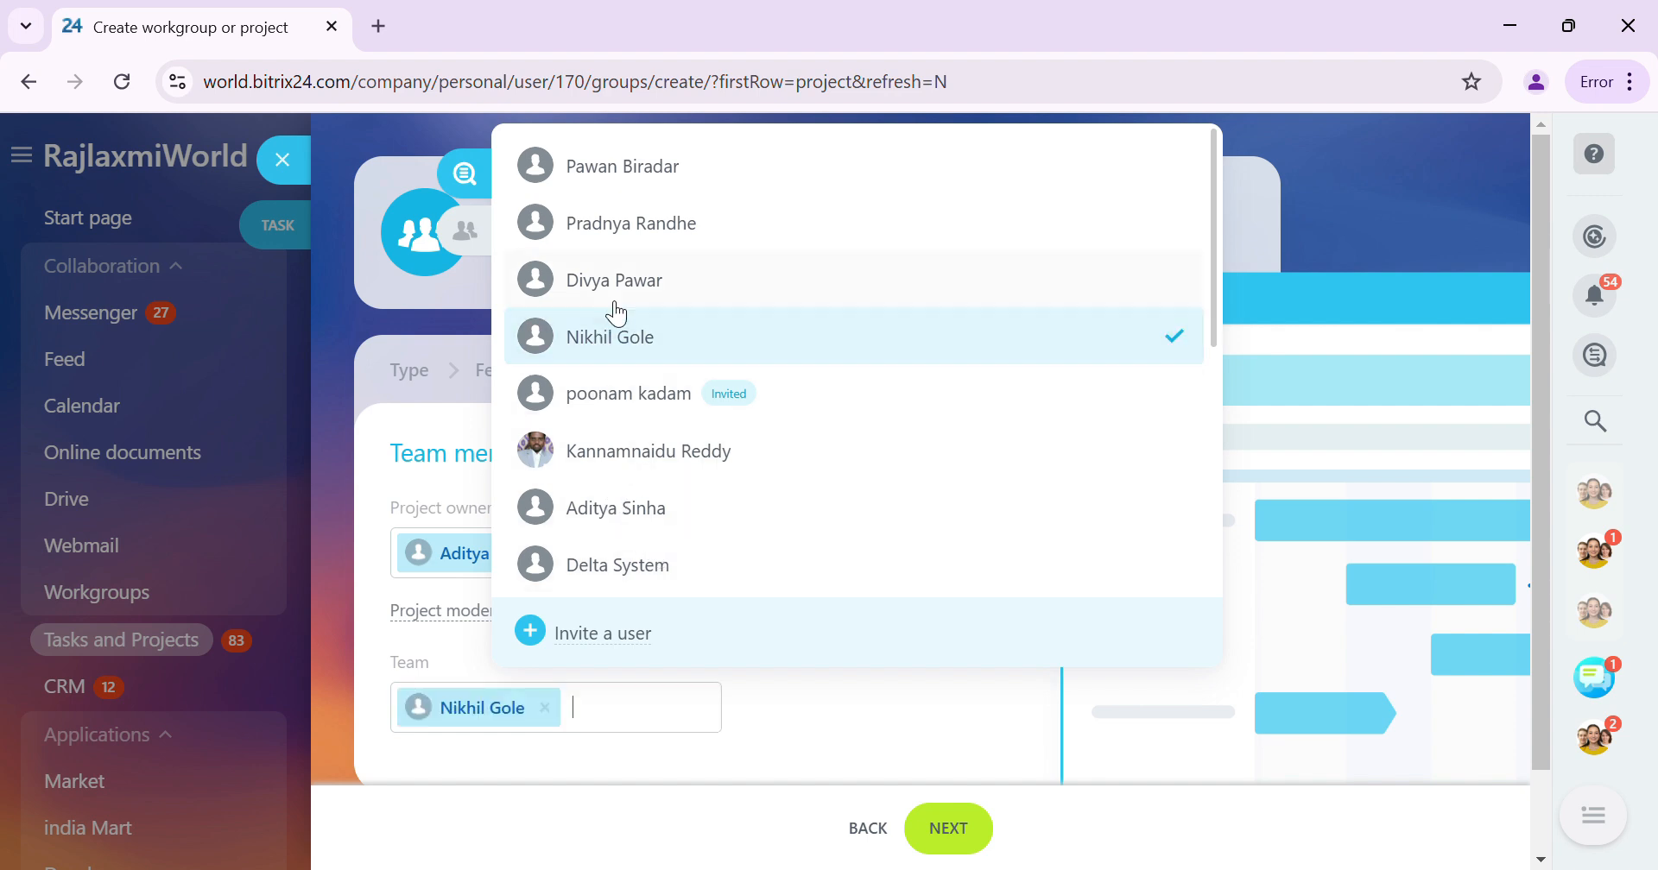
click(618, 292)
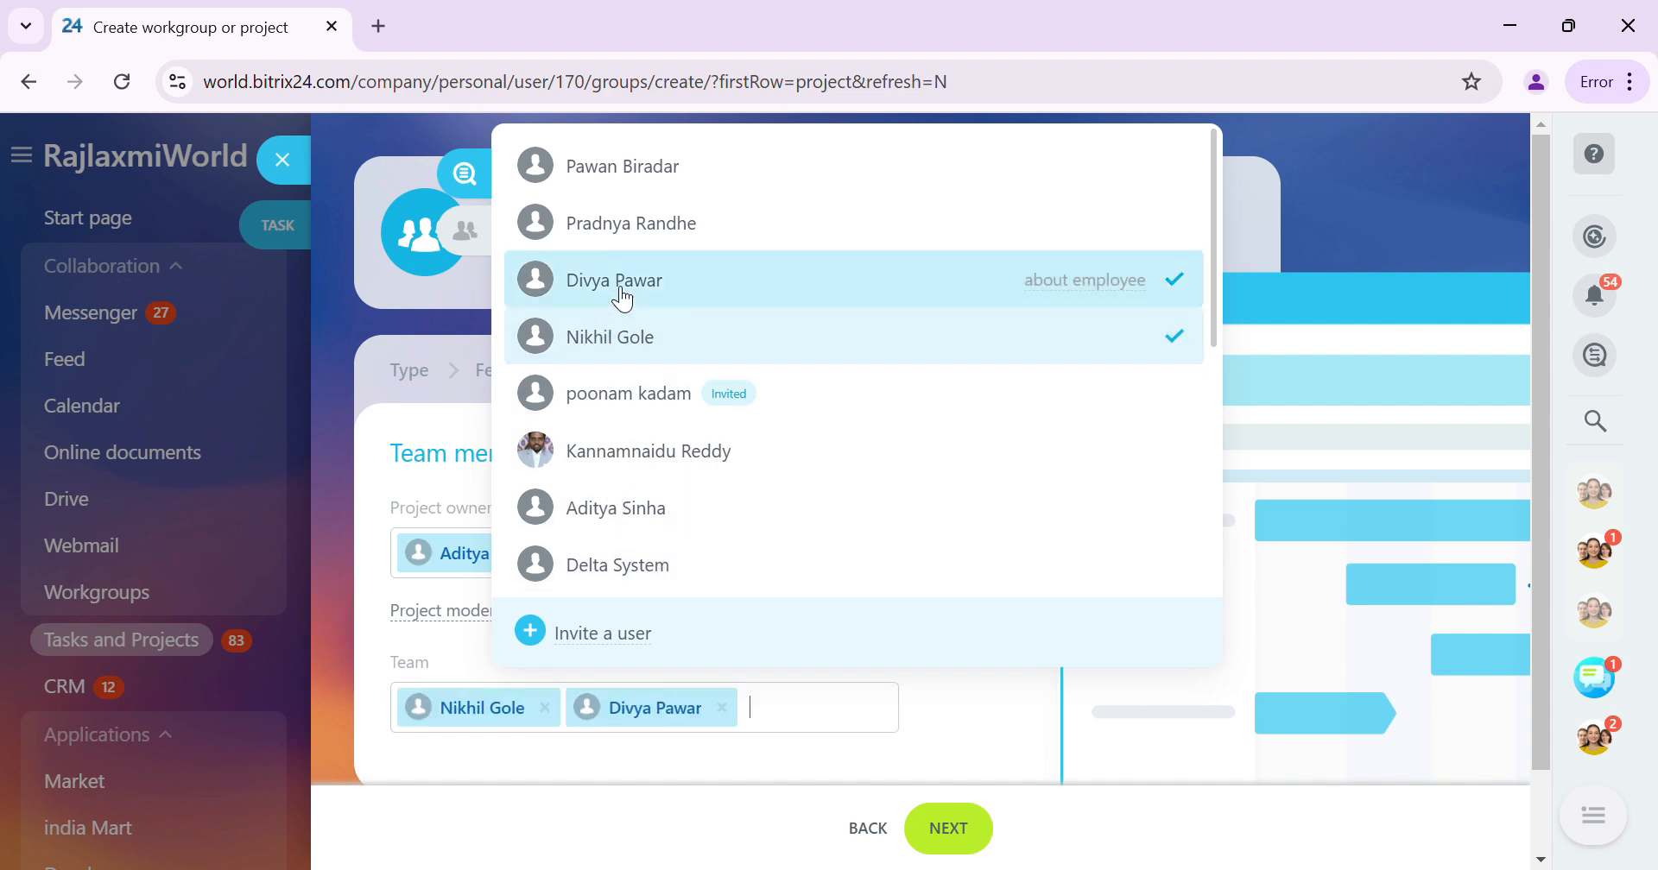
click(628, 166)
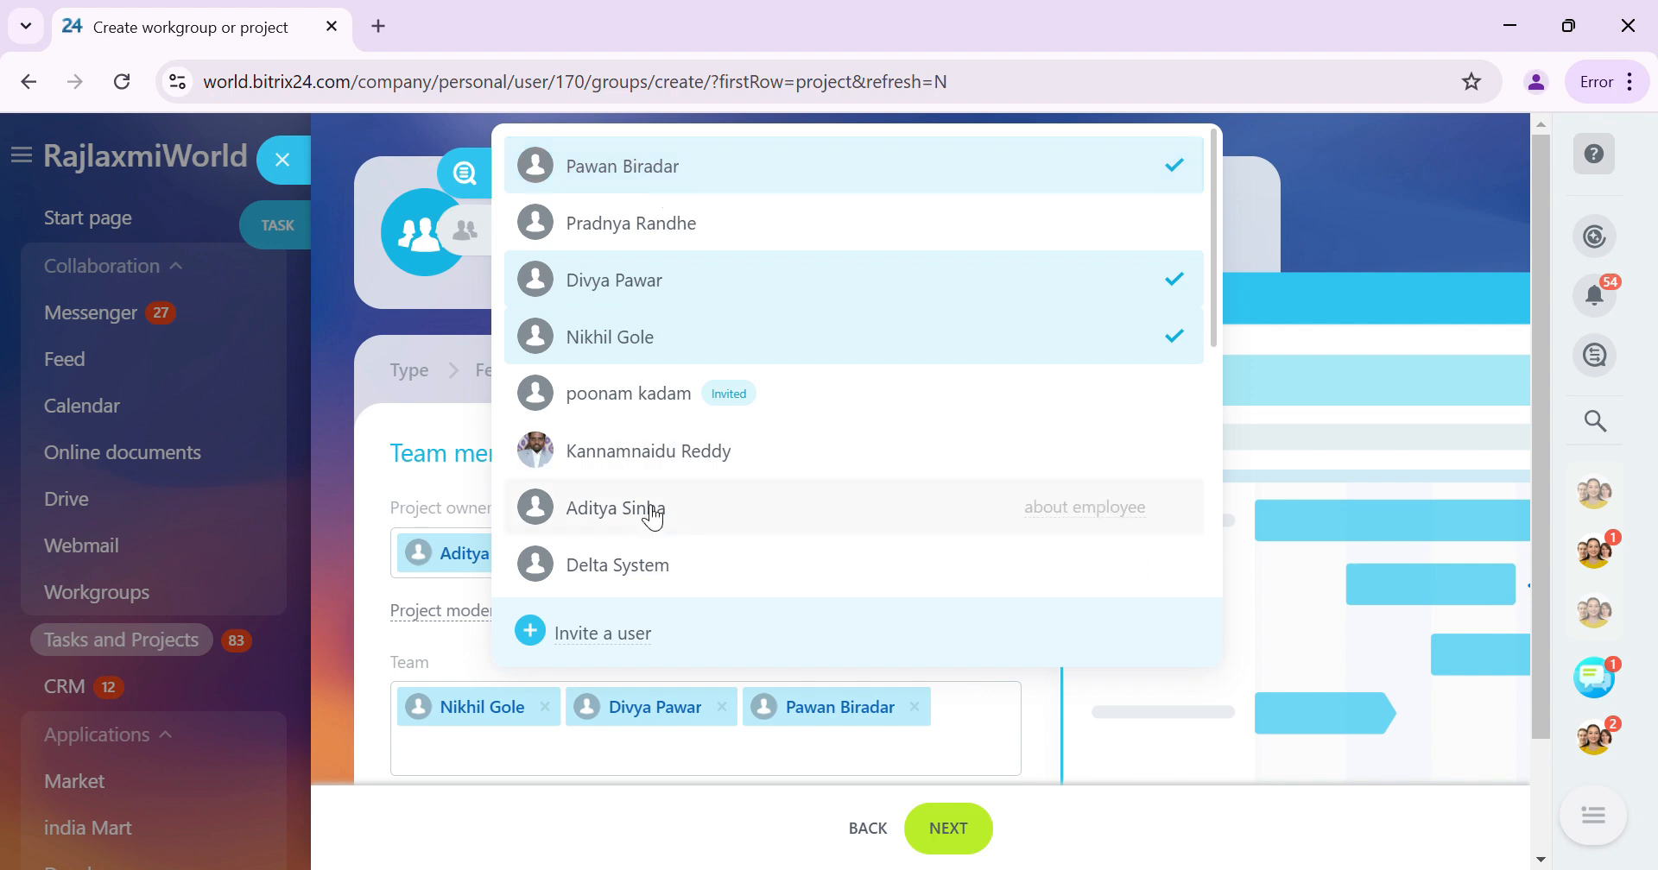
click(645, 391)
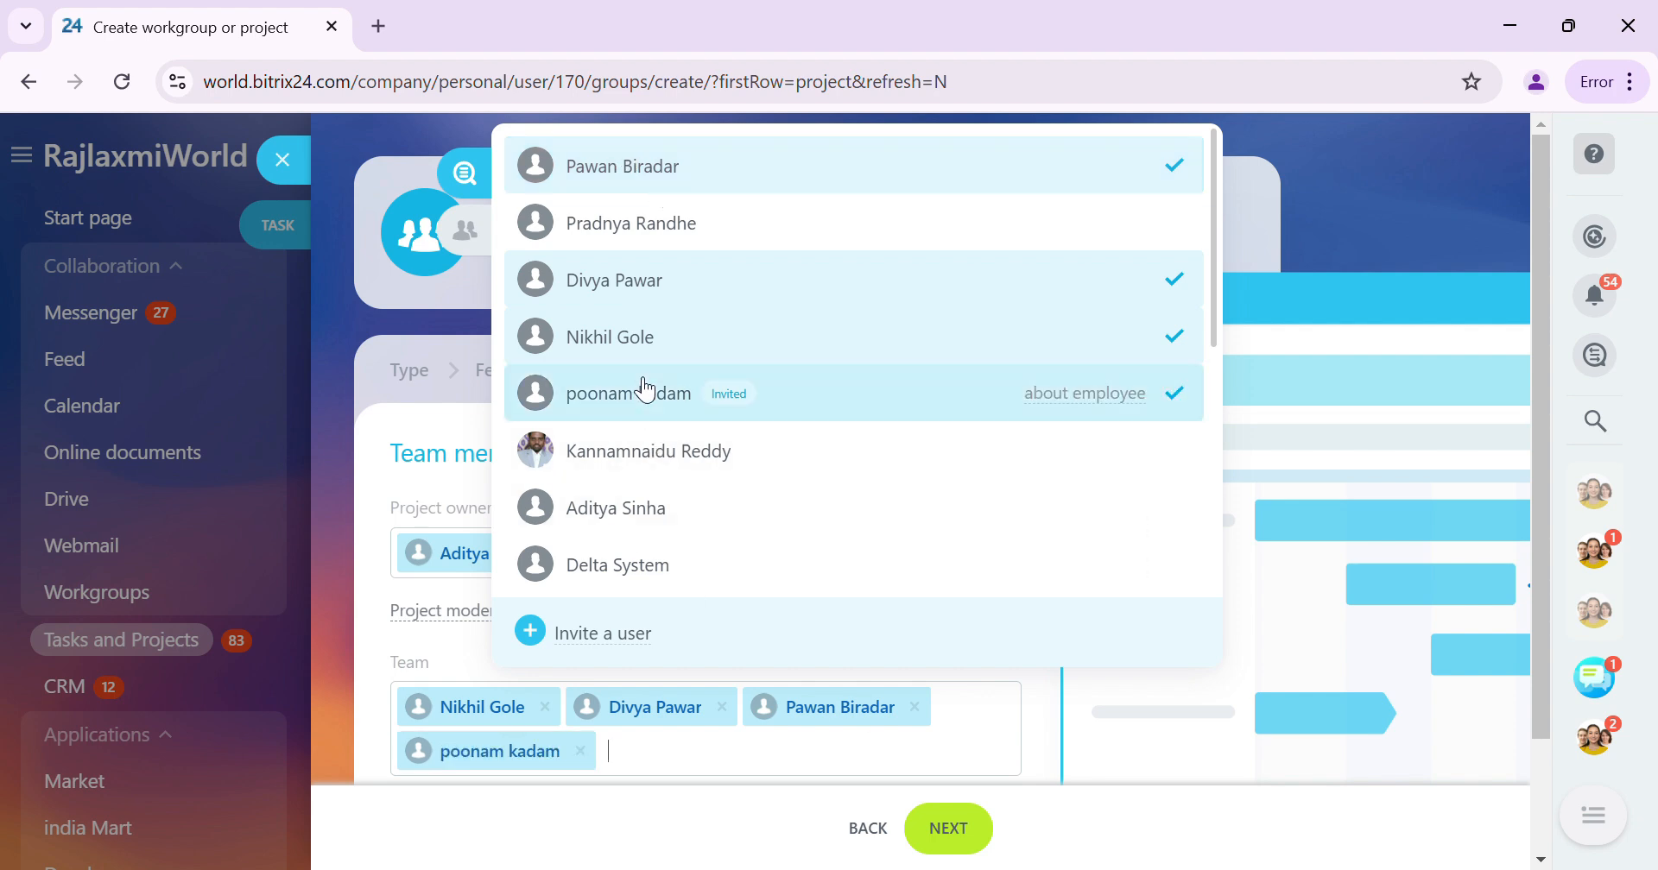
click(646, 391)
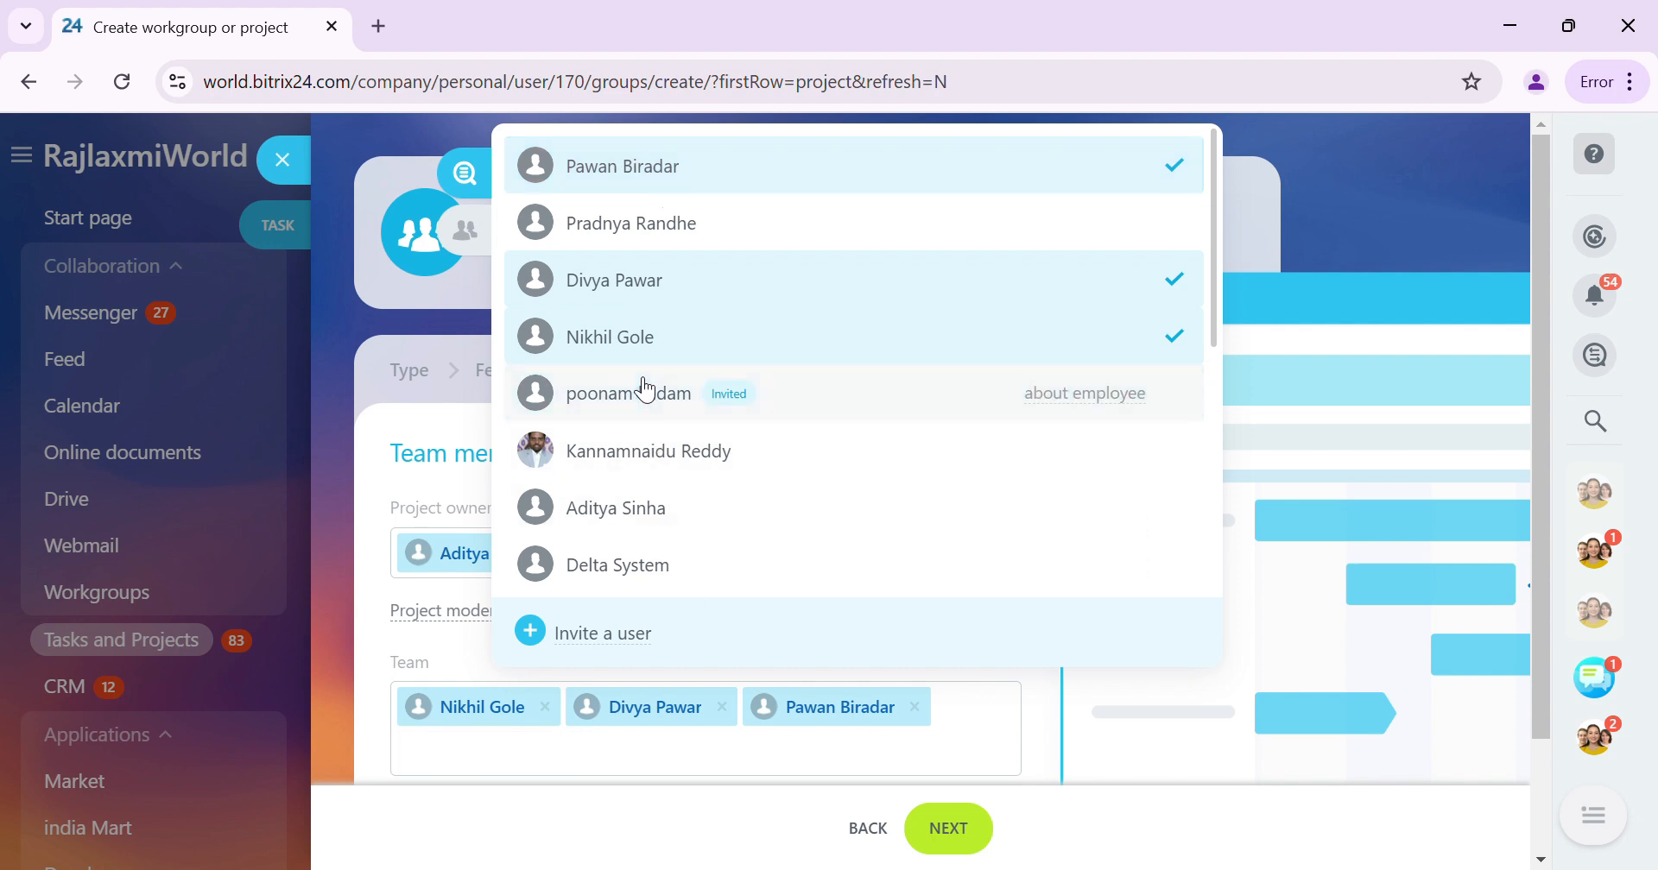
click(950, 831)
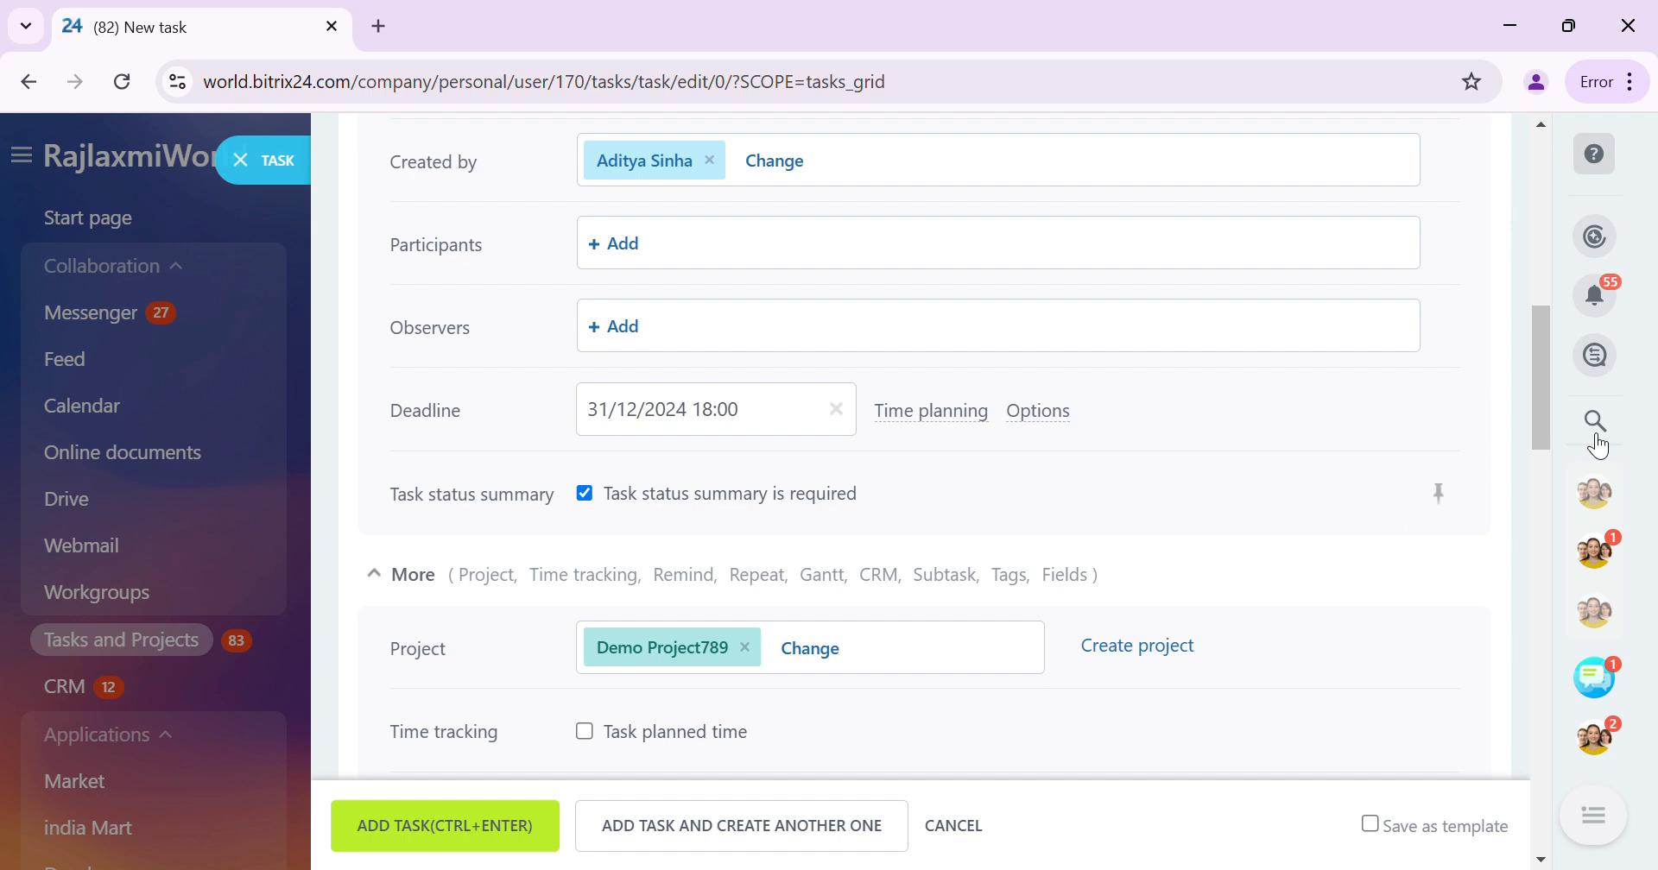
Enable the task's planned time for time tracking and set it to 10 hours.
drag(1544, 418, 1542, 484)
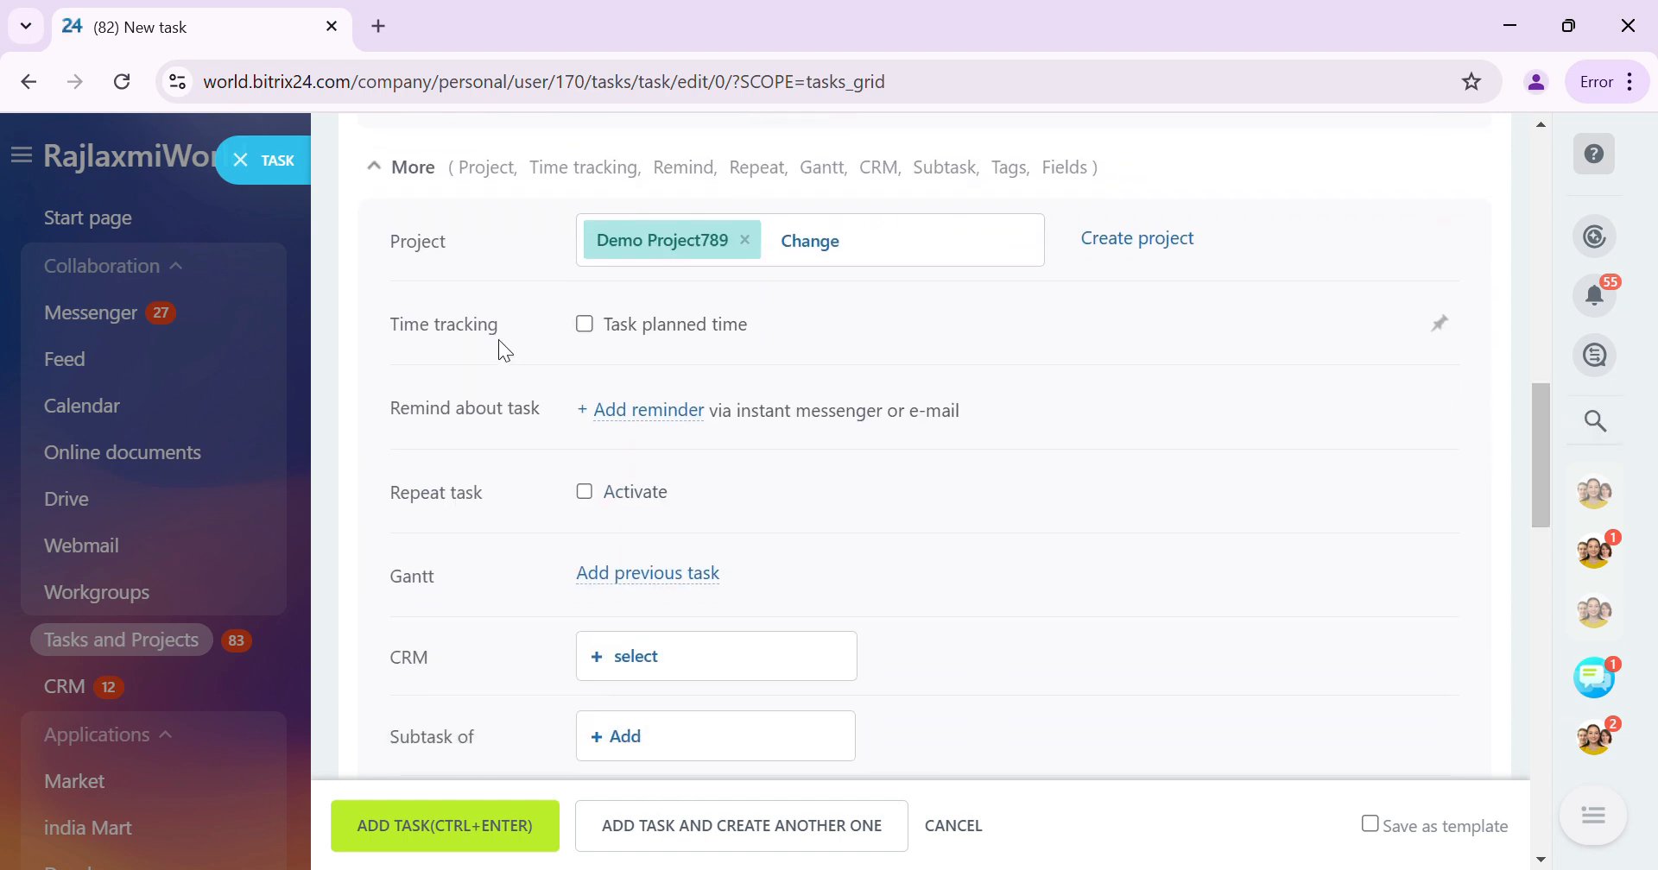
click(584, 326)
click(823, 348)
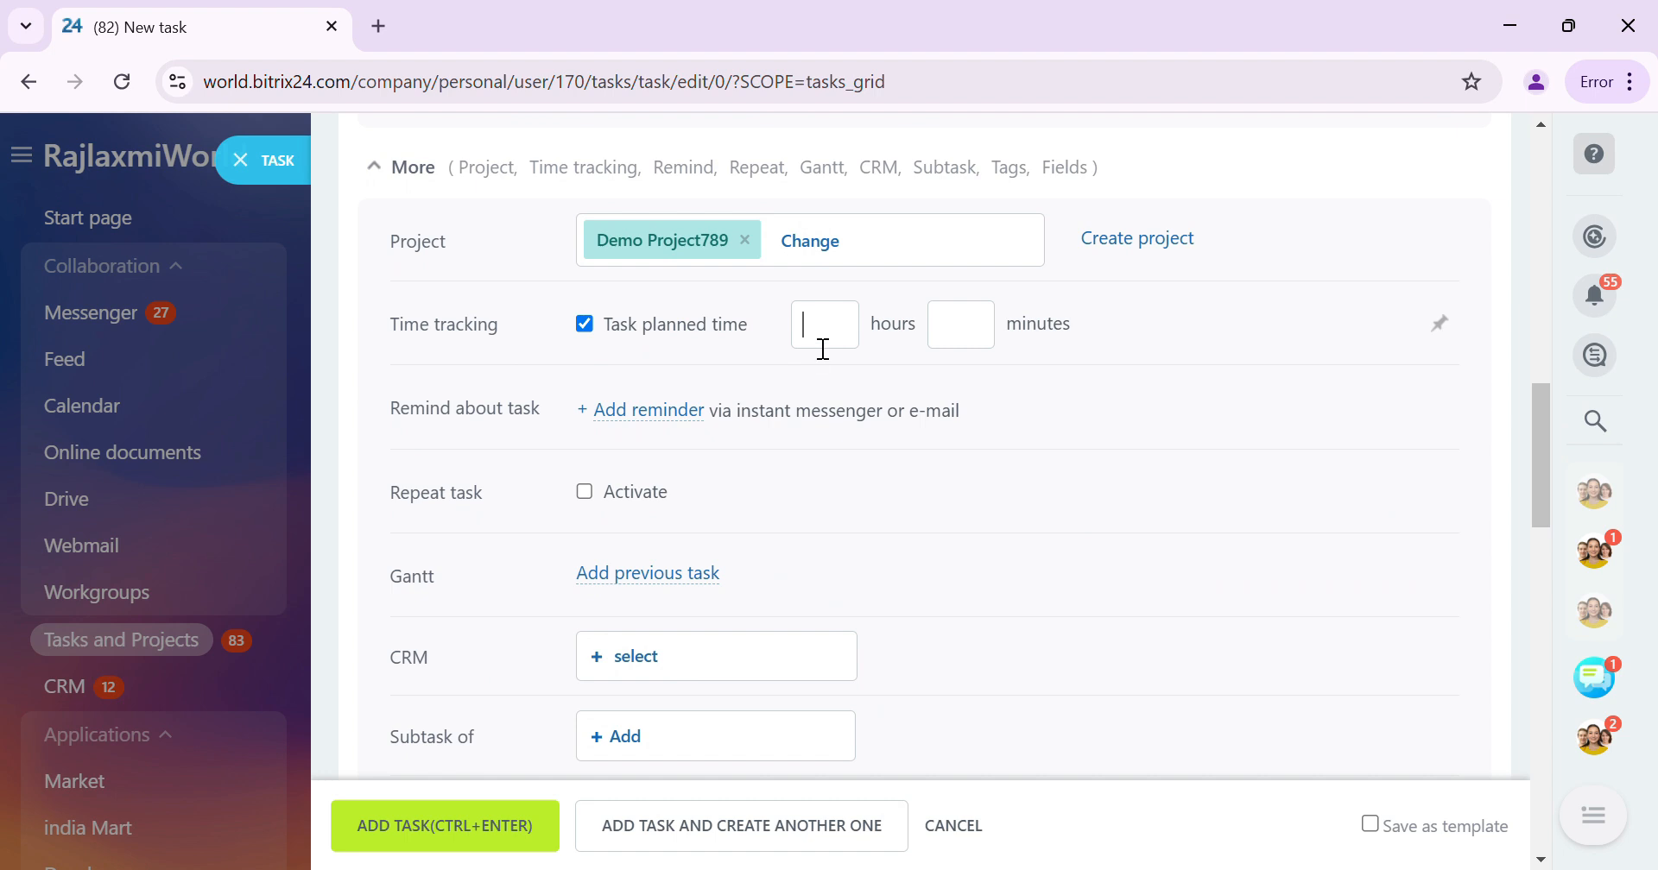
text(10)
click(670, 424)
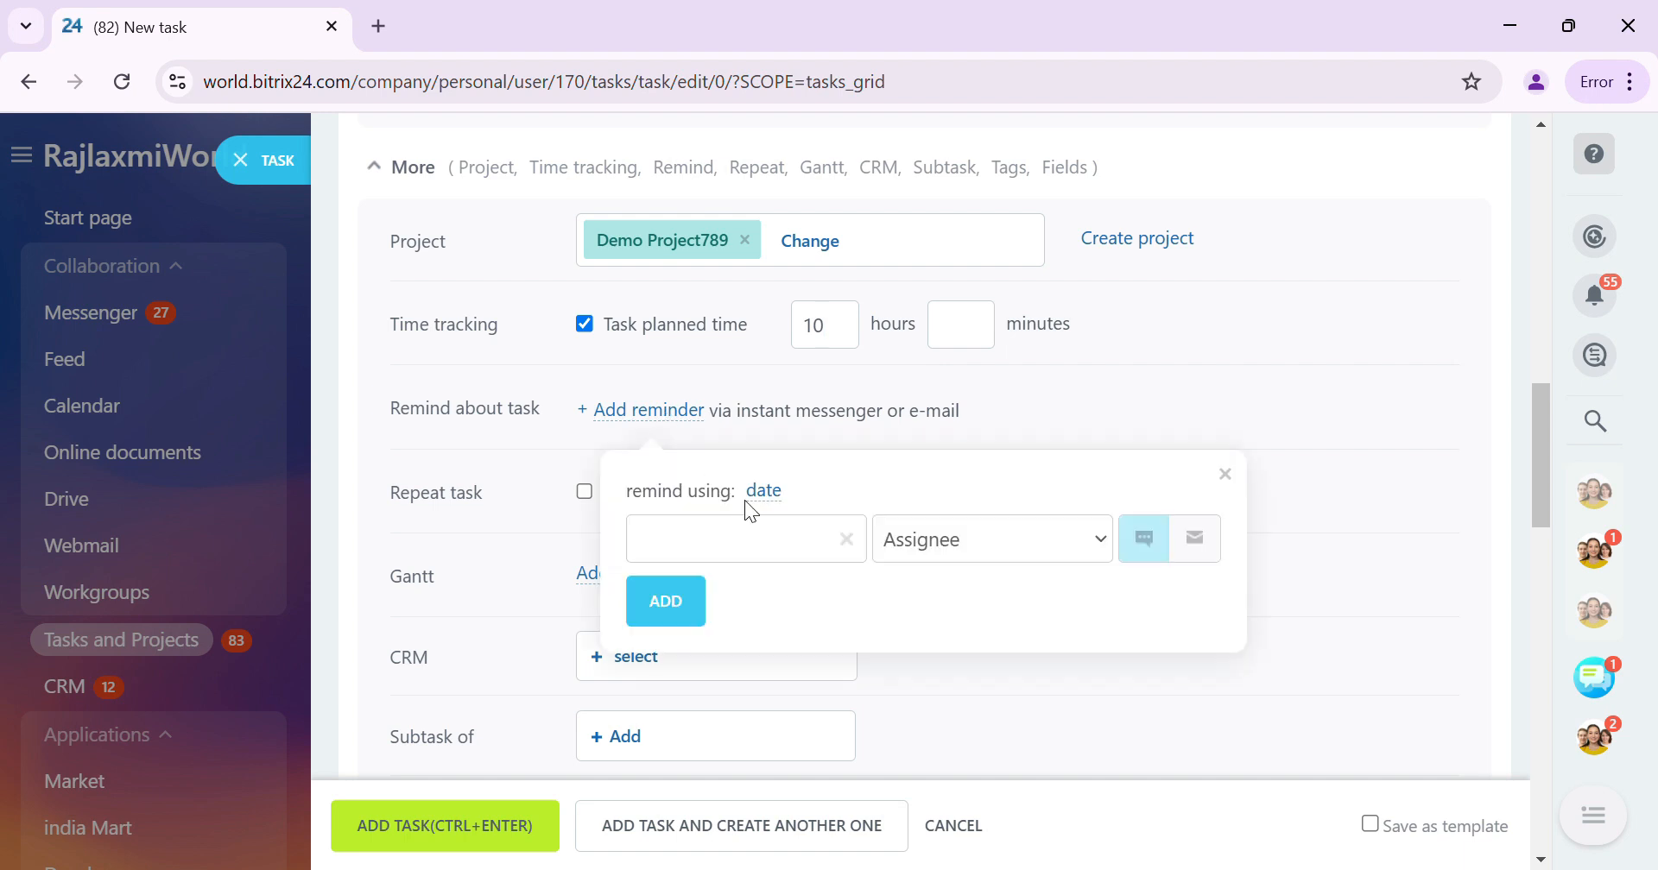
click(769, 541)
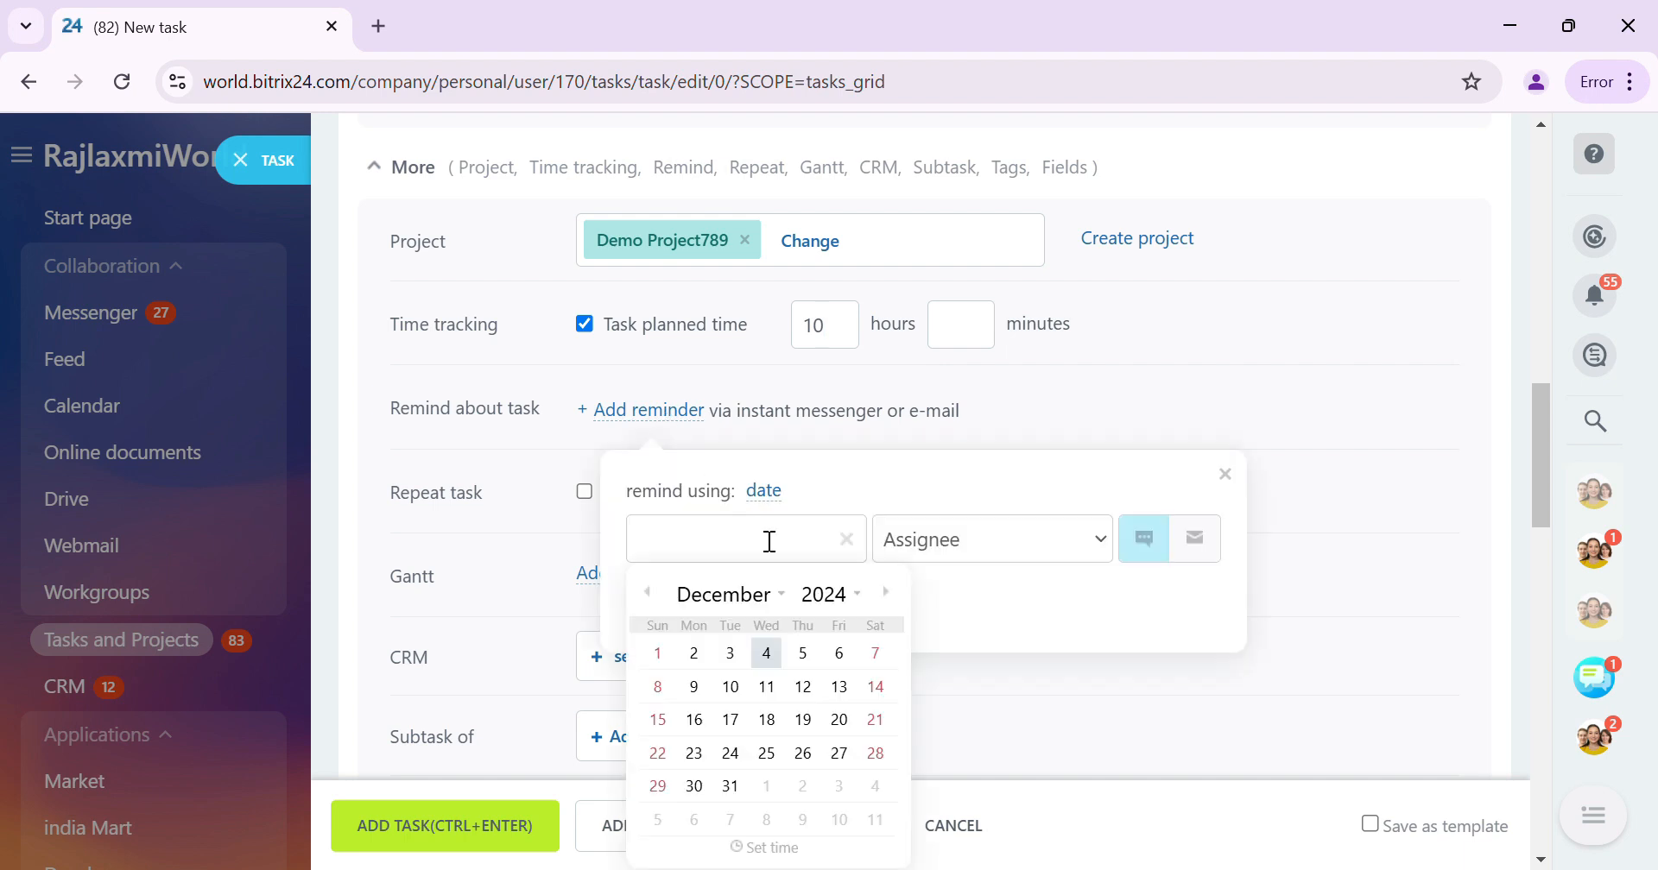
click(744, 787)
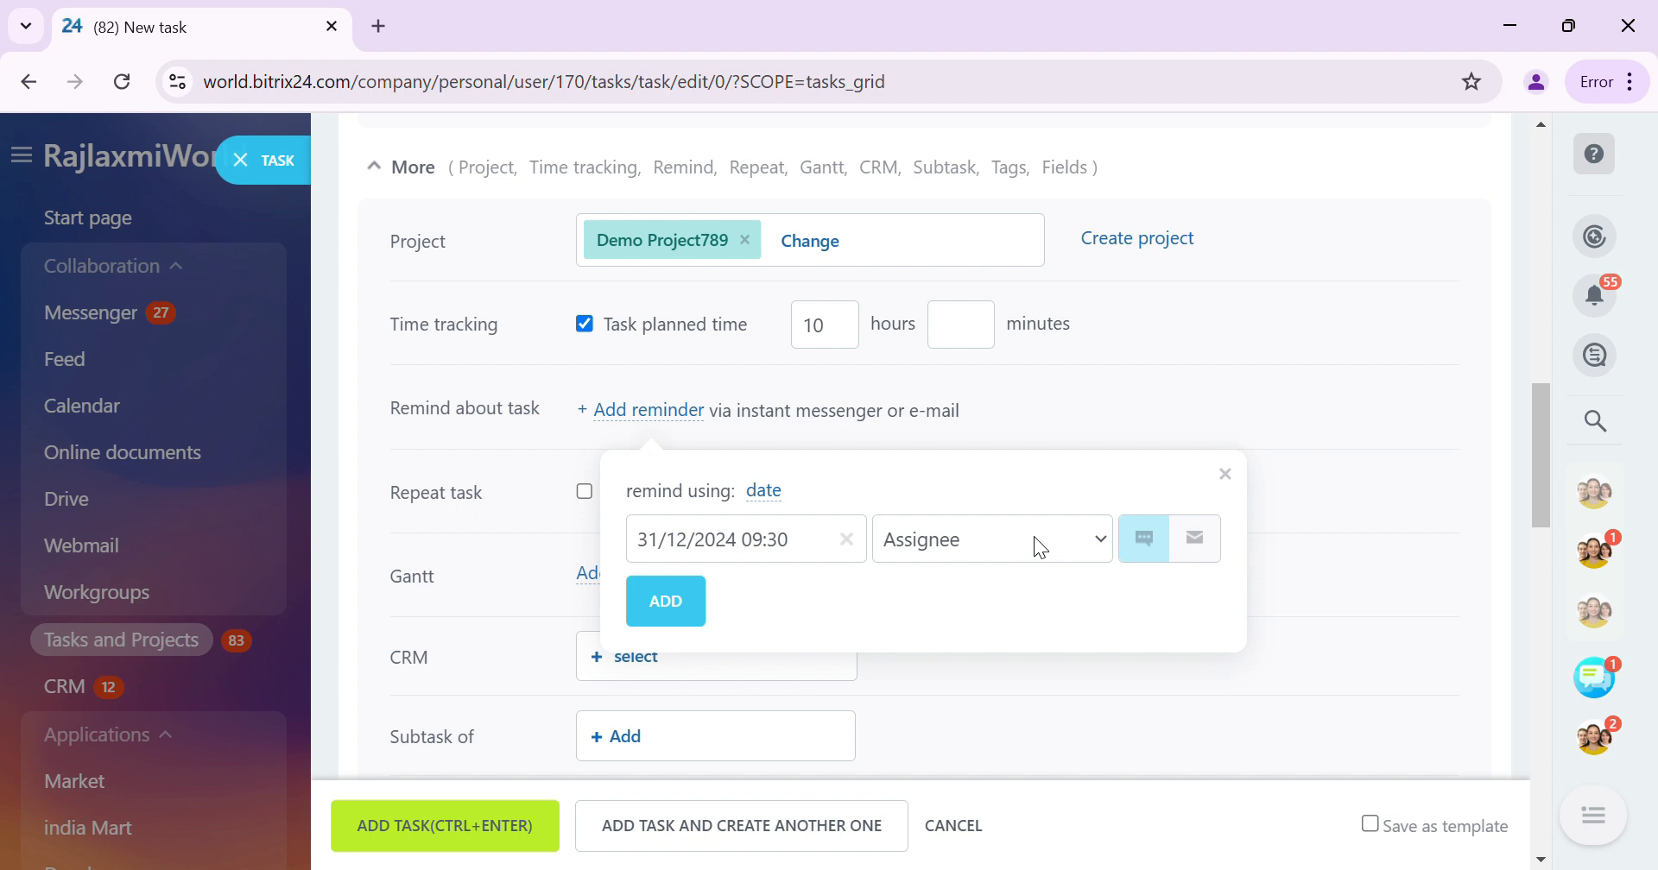
click(1369, 568)
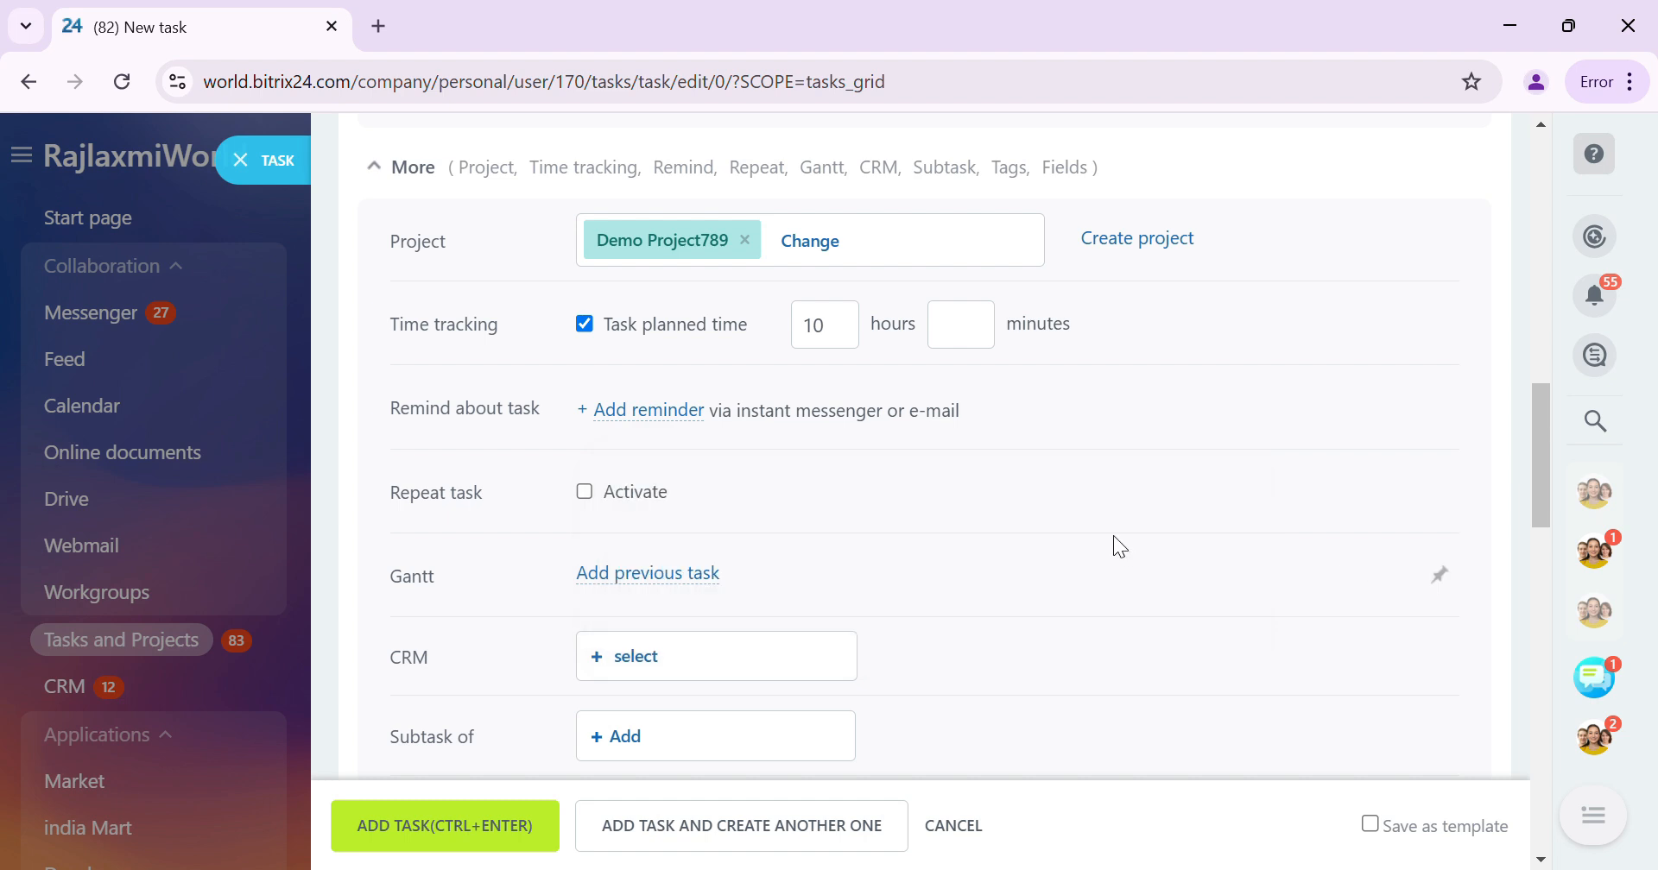
Activate task repetition with a monthly term, on day 10 of every 1 month.
click(585, 493)
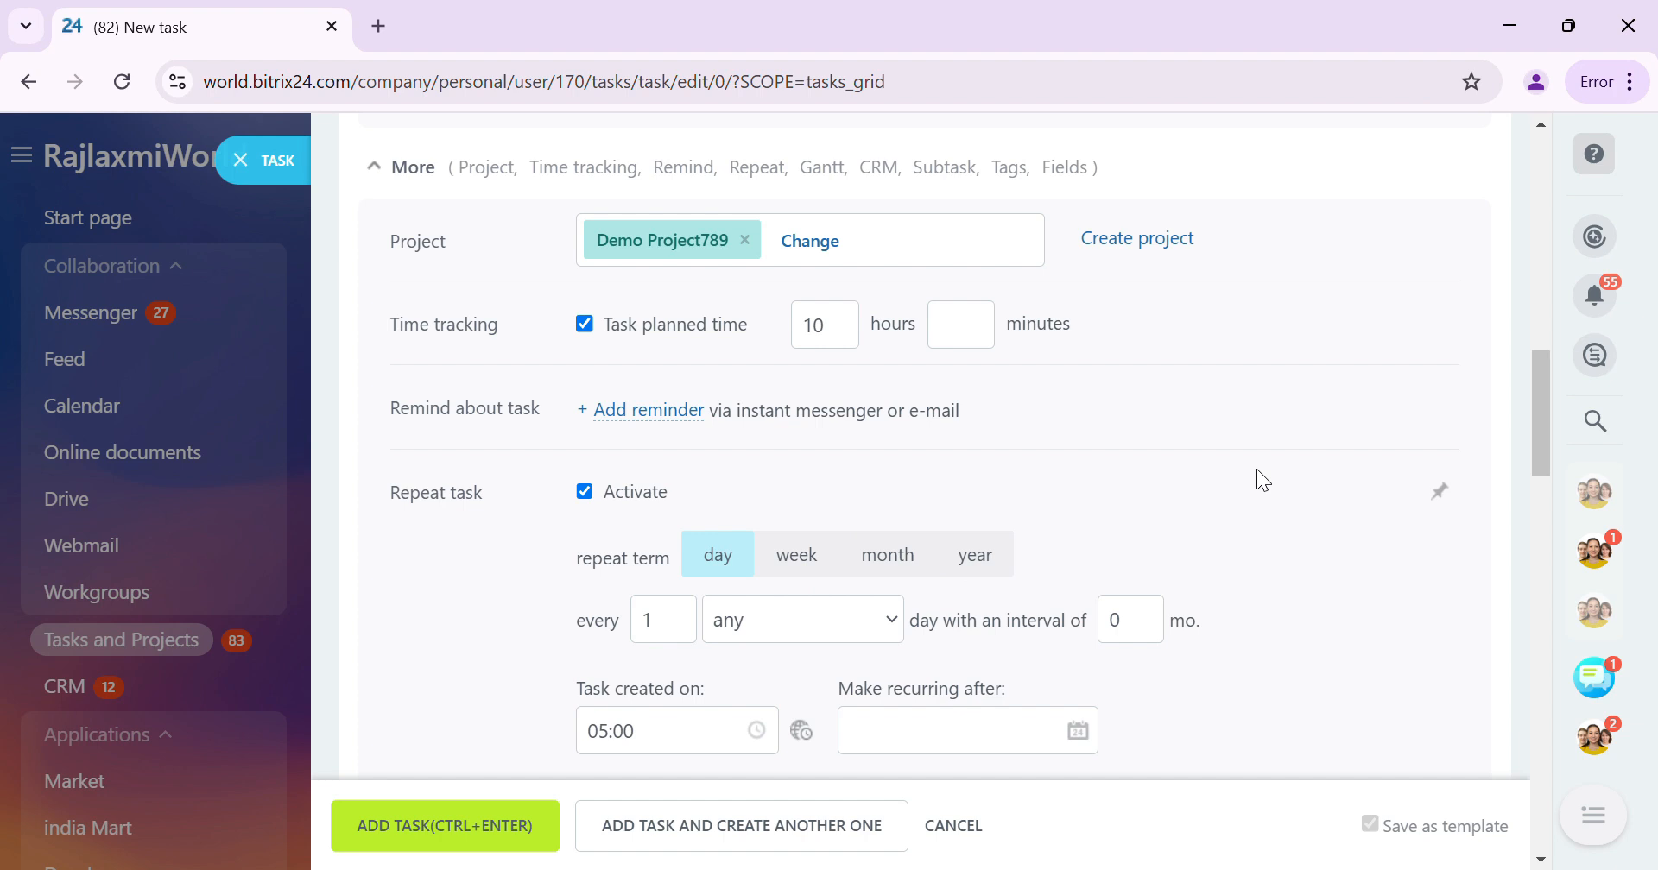
click(898, 566)
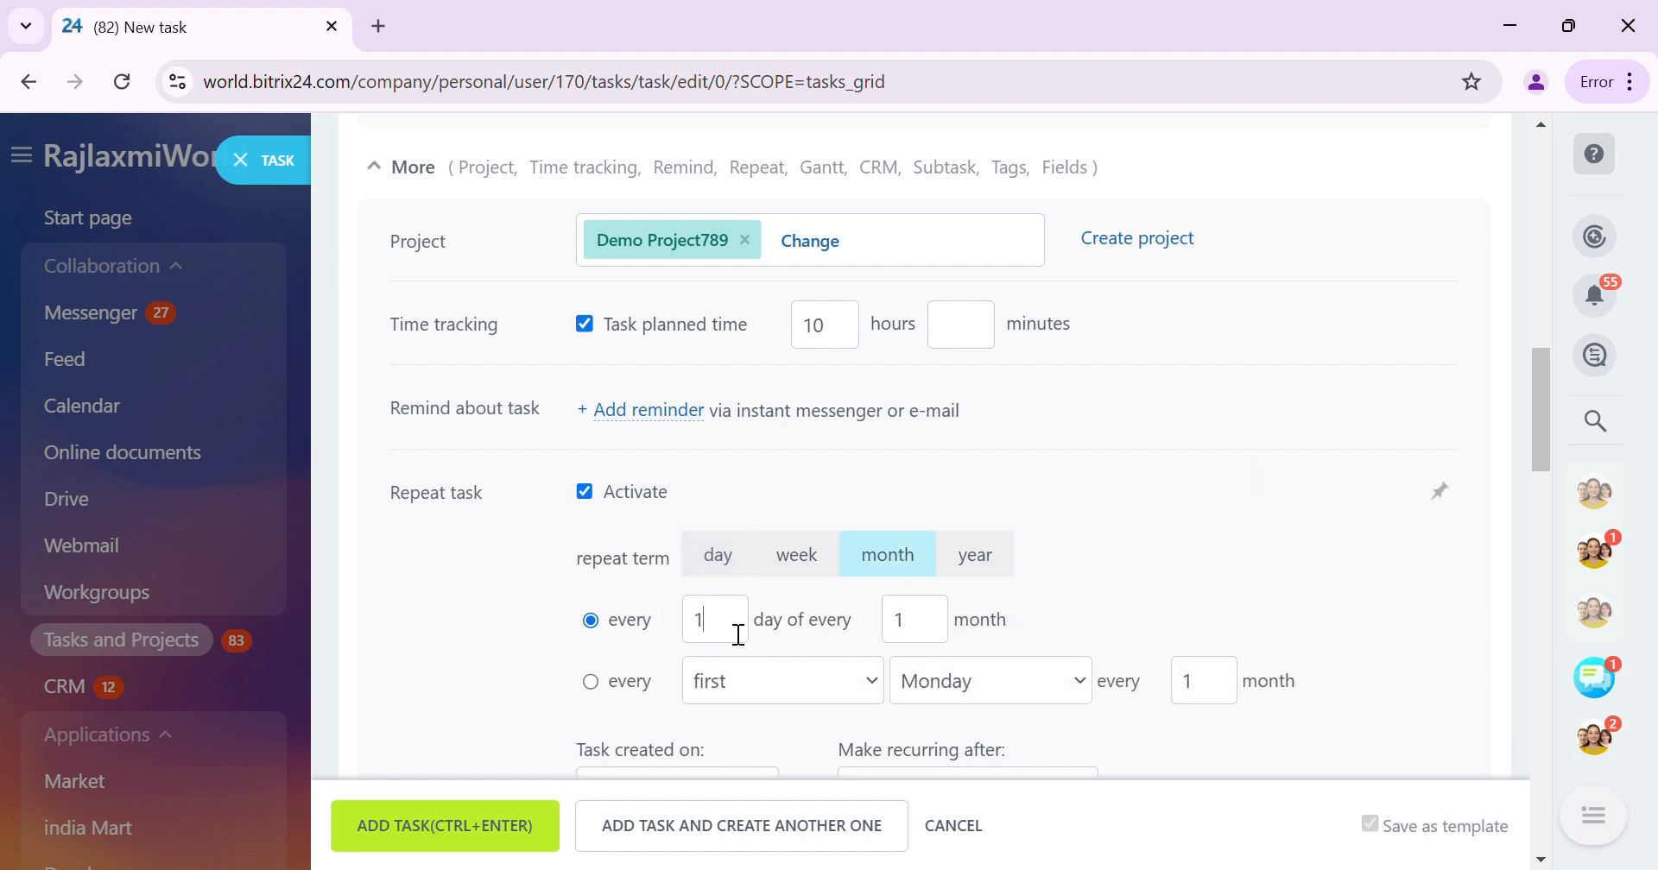
text(0)
Examine the recurrence timing and end options, and the CRM items that can be linked to the task.
drag(1533, 430, 1561, 510)
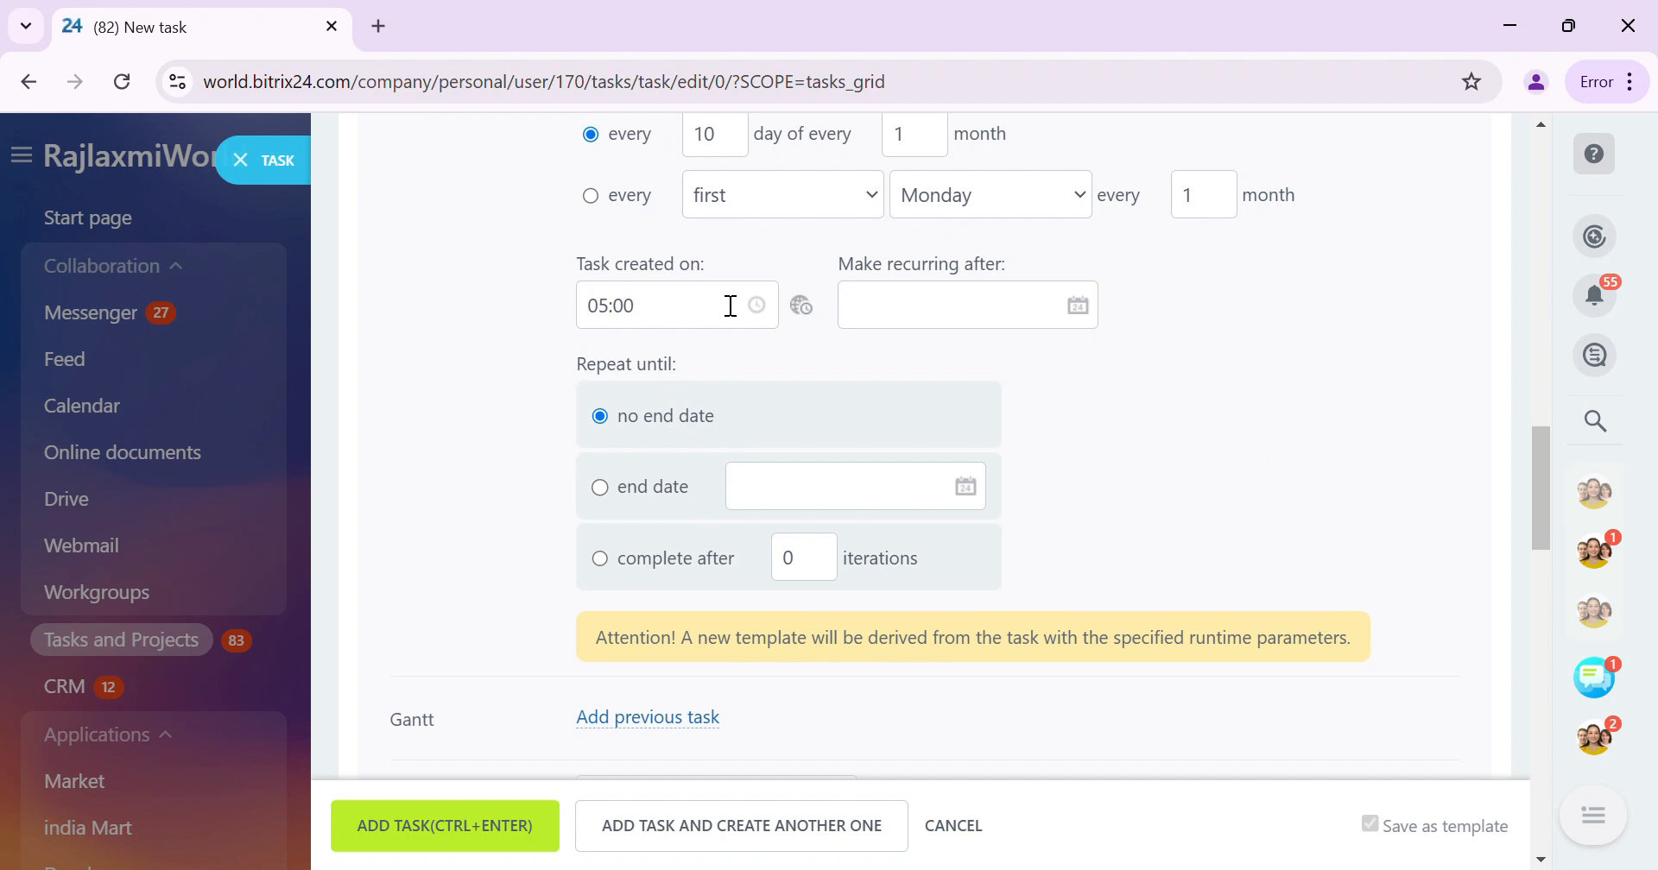
click(1093, 319)
click(1154, 304)
scroll(799, 448, up, 2)
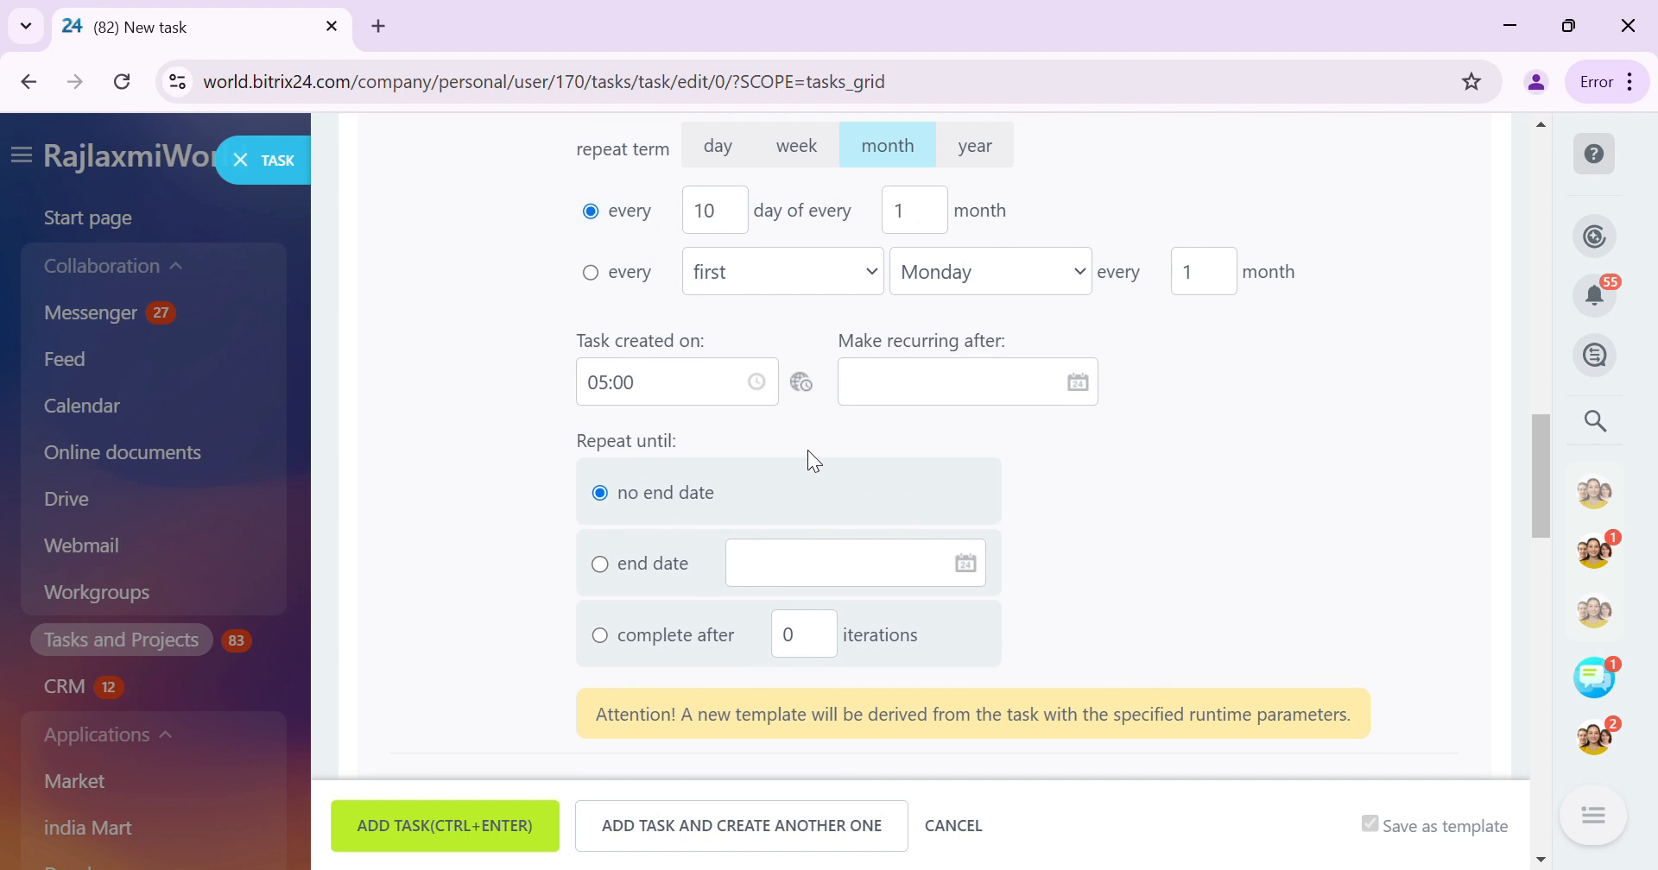
mouse_move(812, 462)
scroll(812, 463, down, 1)
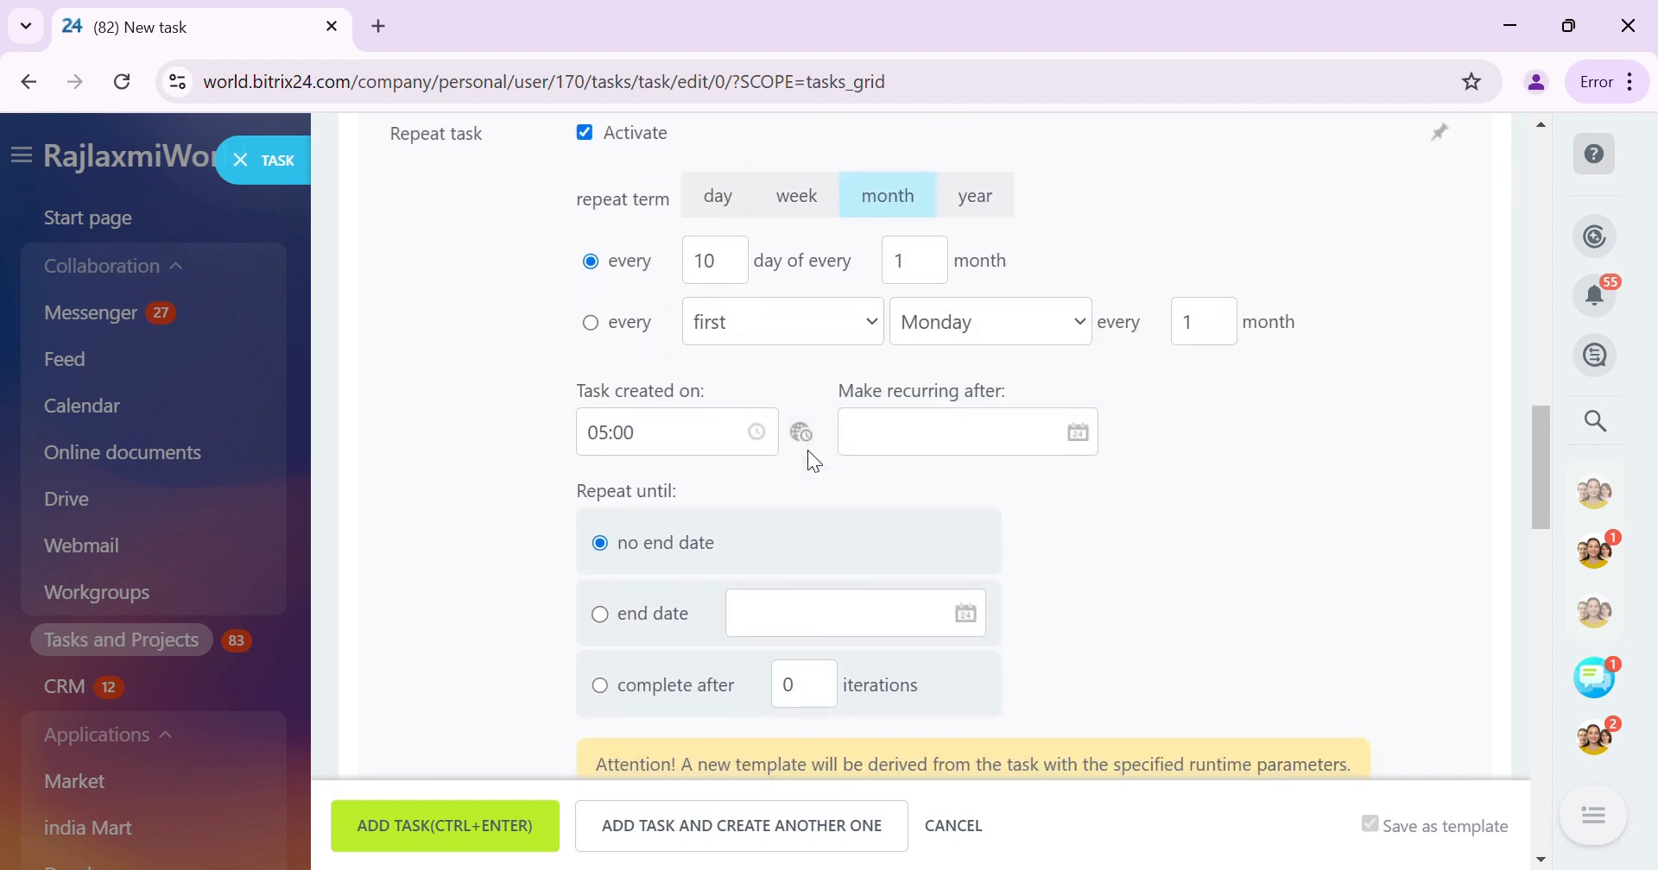
scroll(808, 451, down, 5)
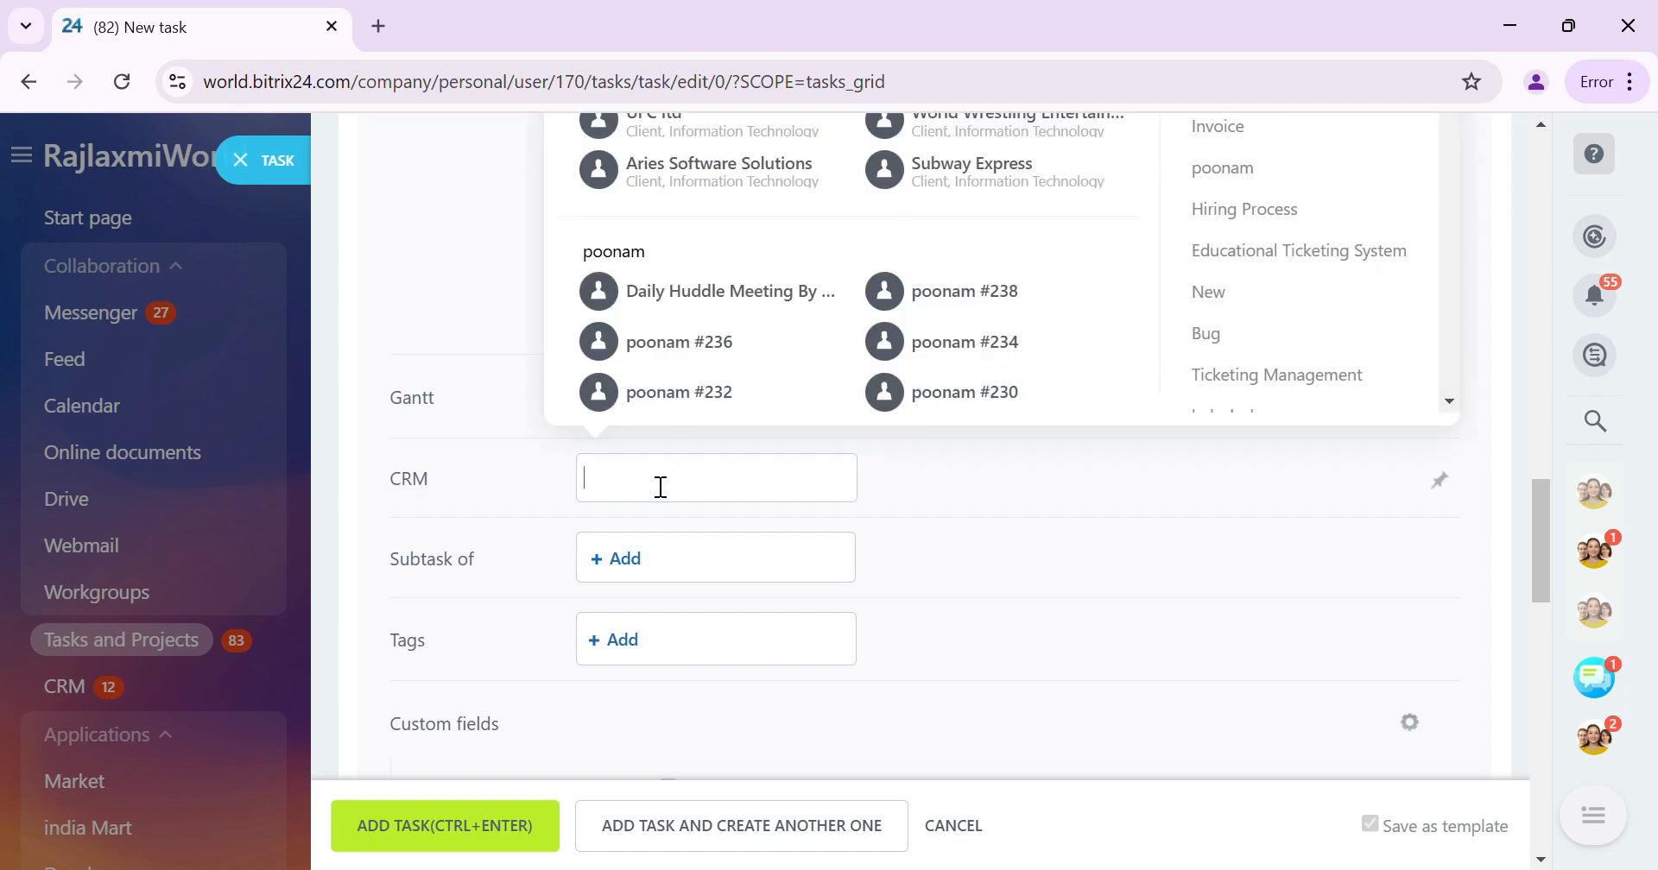
scroll(938, 540, up, 3)
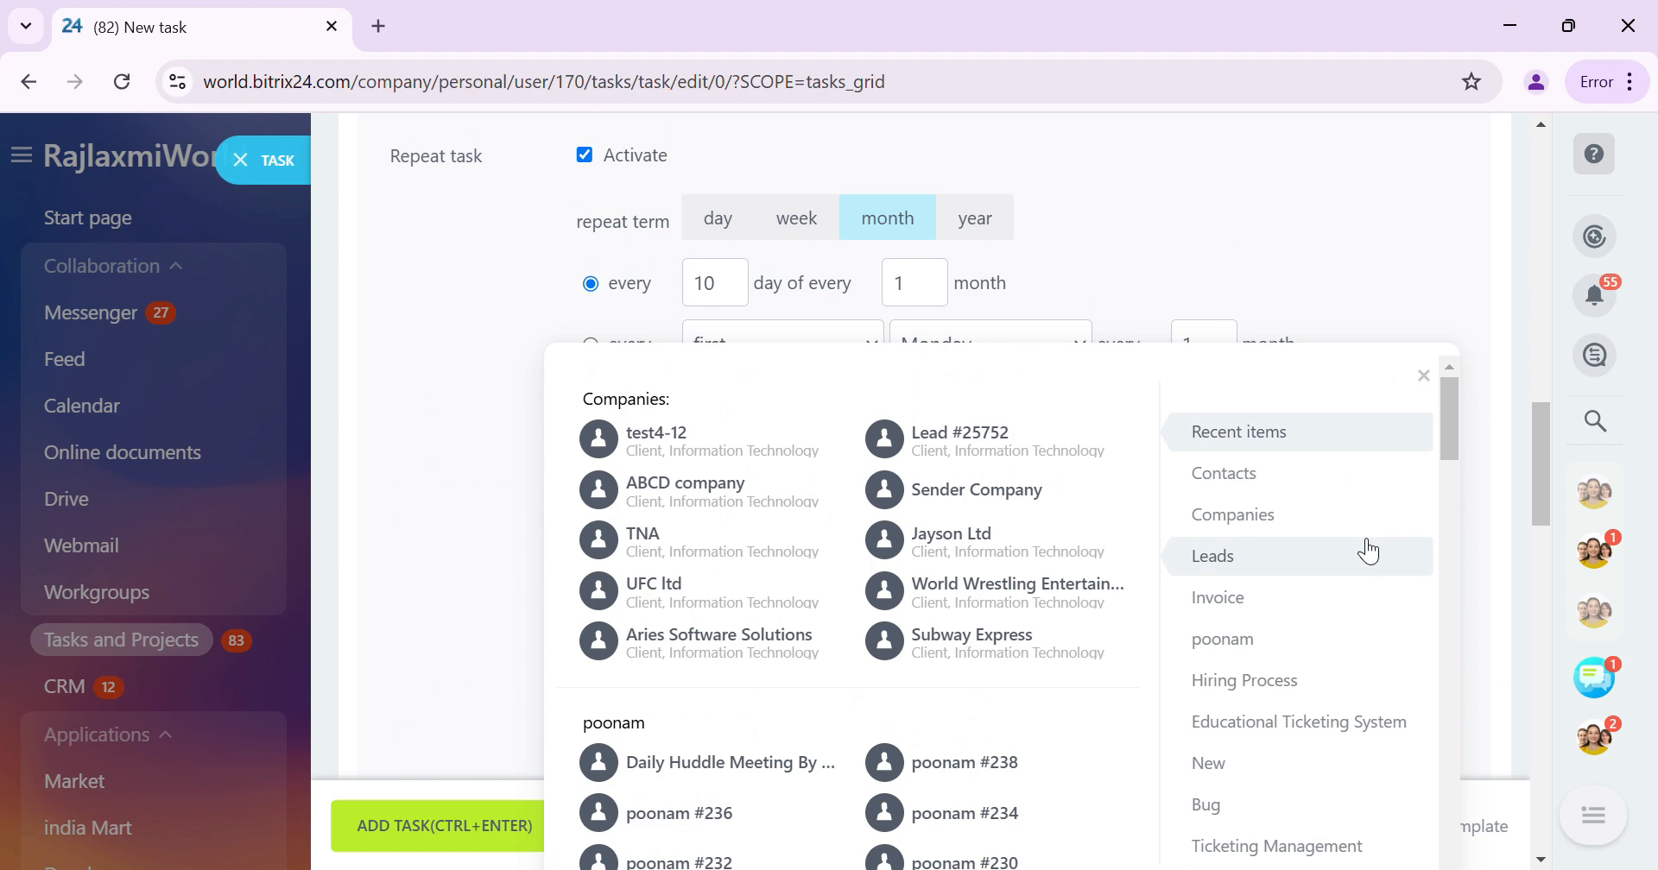
click(1418, 323)
scroll(1418, 323, down, 5)
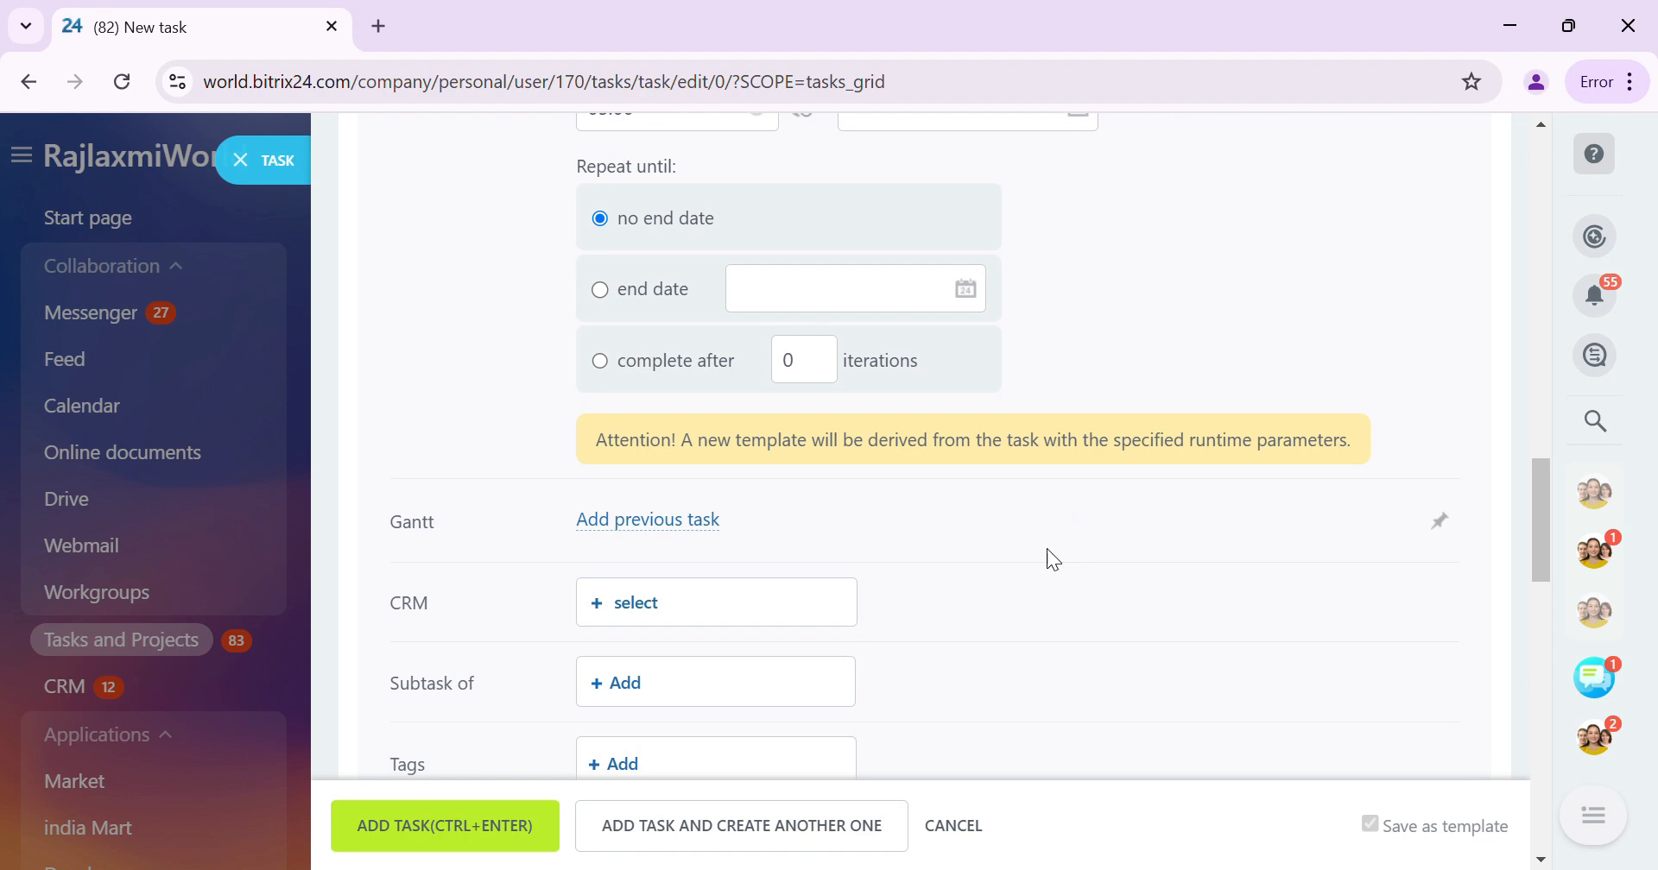
Make the new task a subtask of the existing Demo task[10892].
click(640, 681)
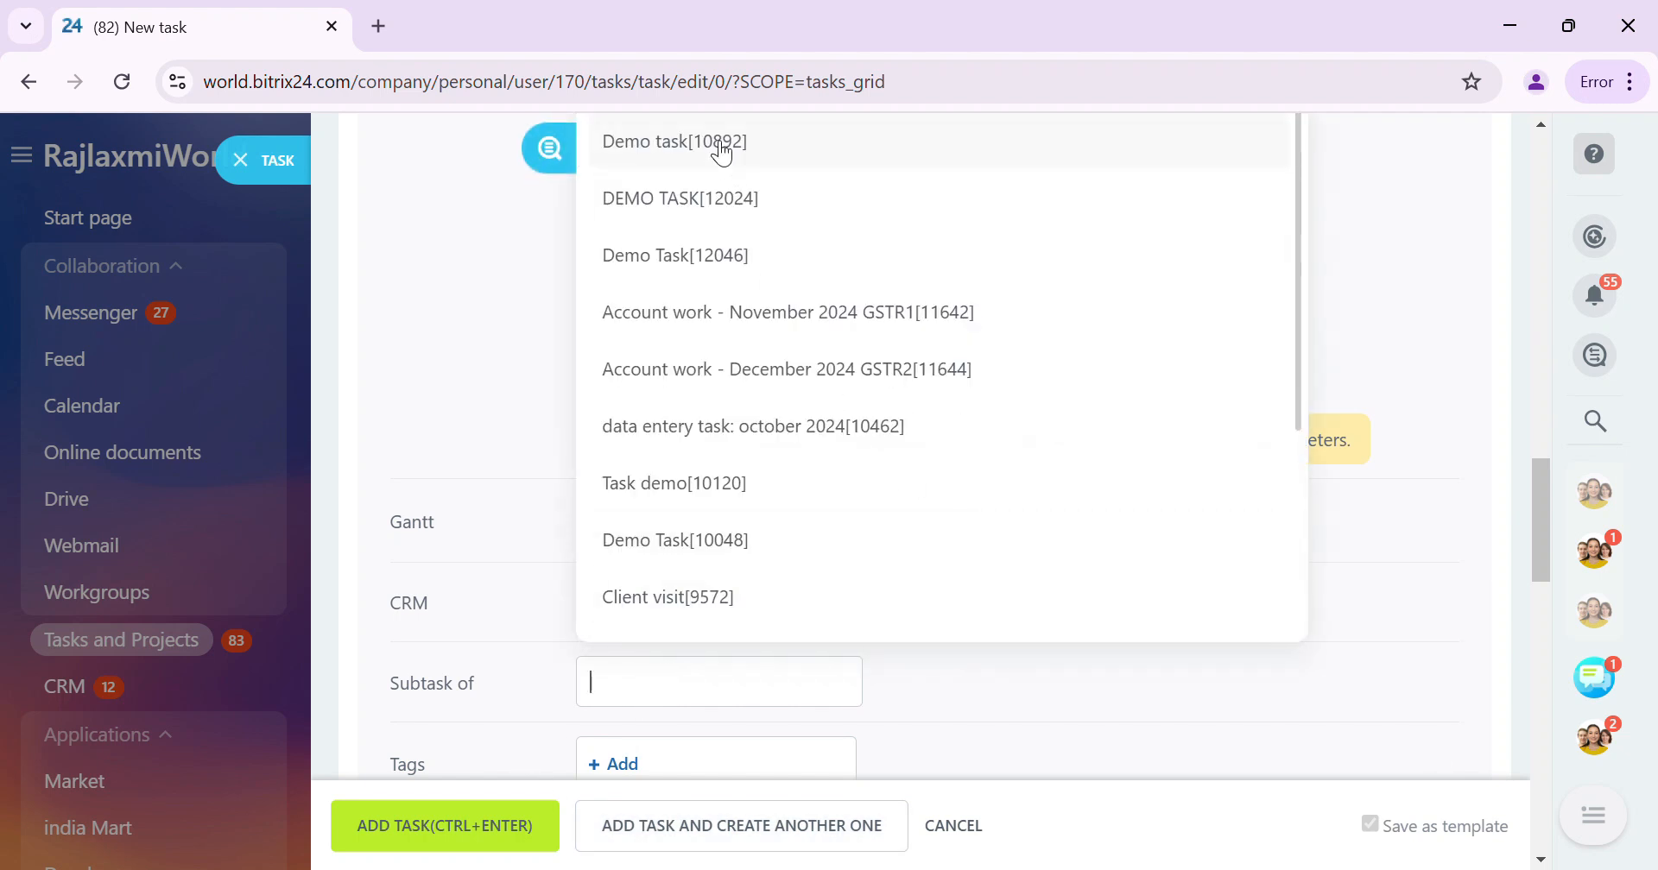
click(724, 152)
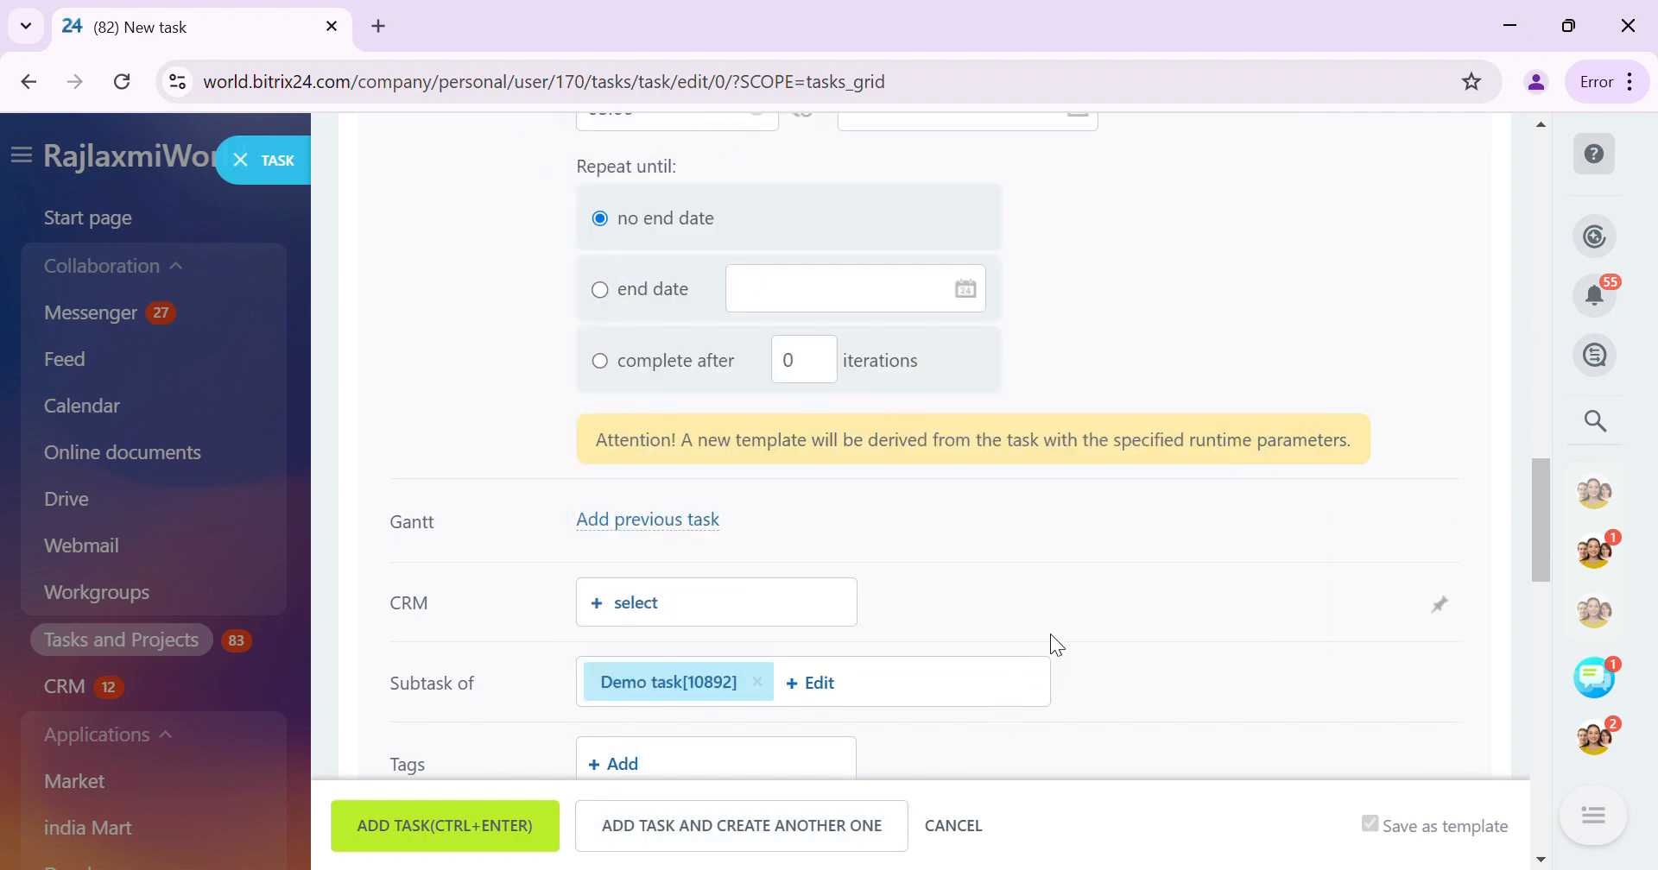
Examine the task's tags, custom fields and dependent tasks settings down to the end of the form.
scroll(1055, 644, down, 2)
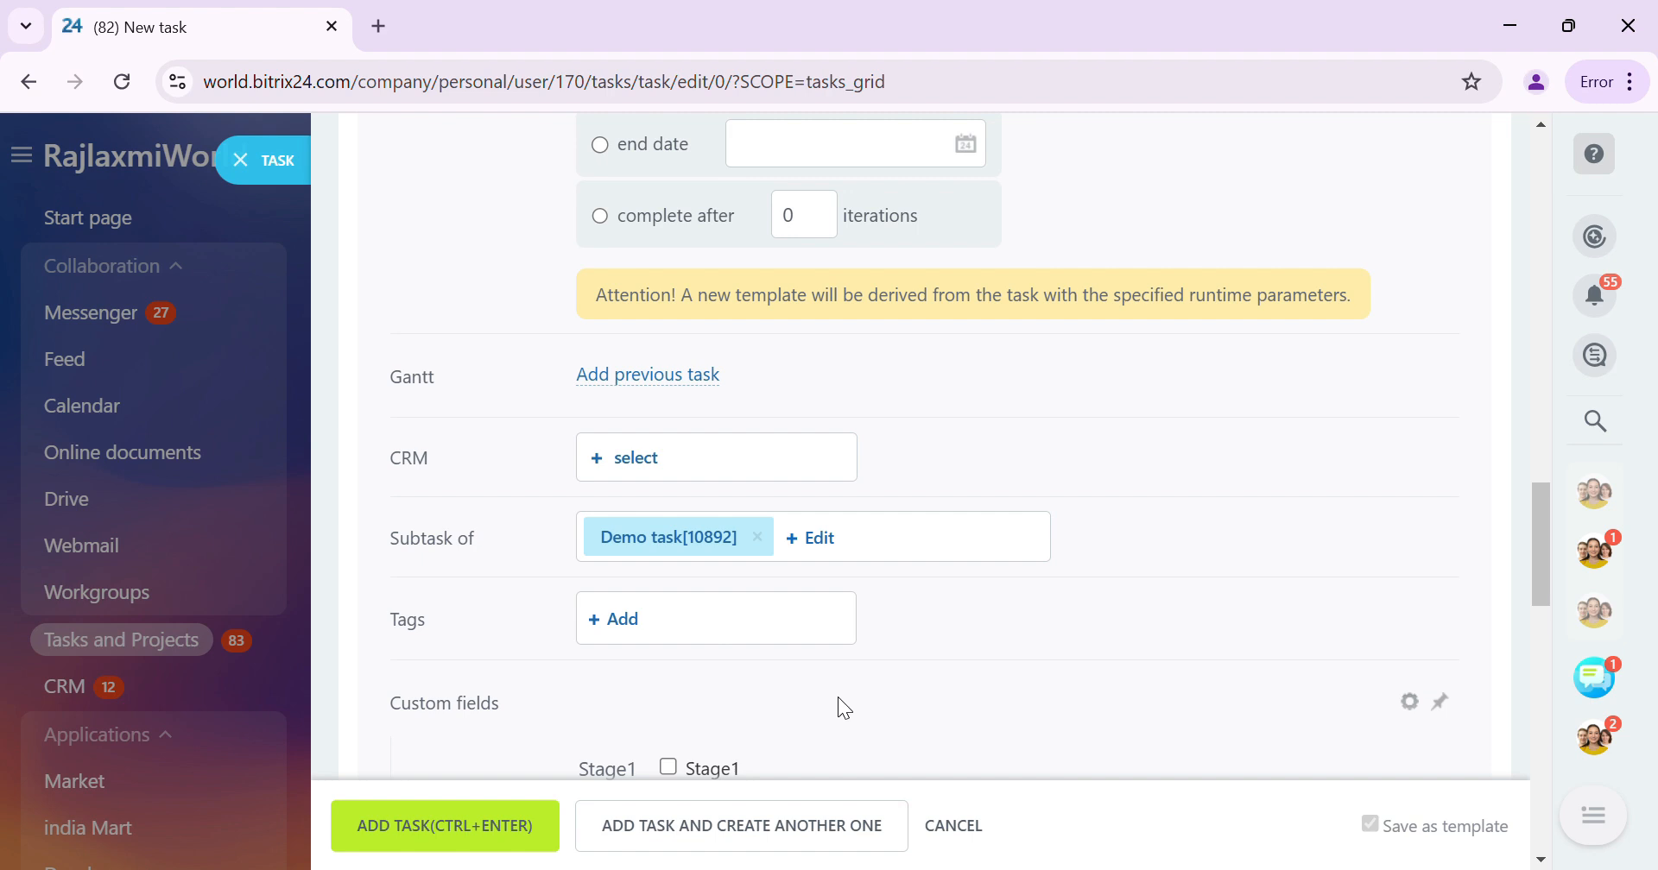
scroll(838, 698, down, 3)
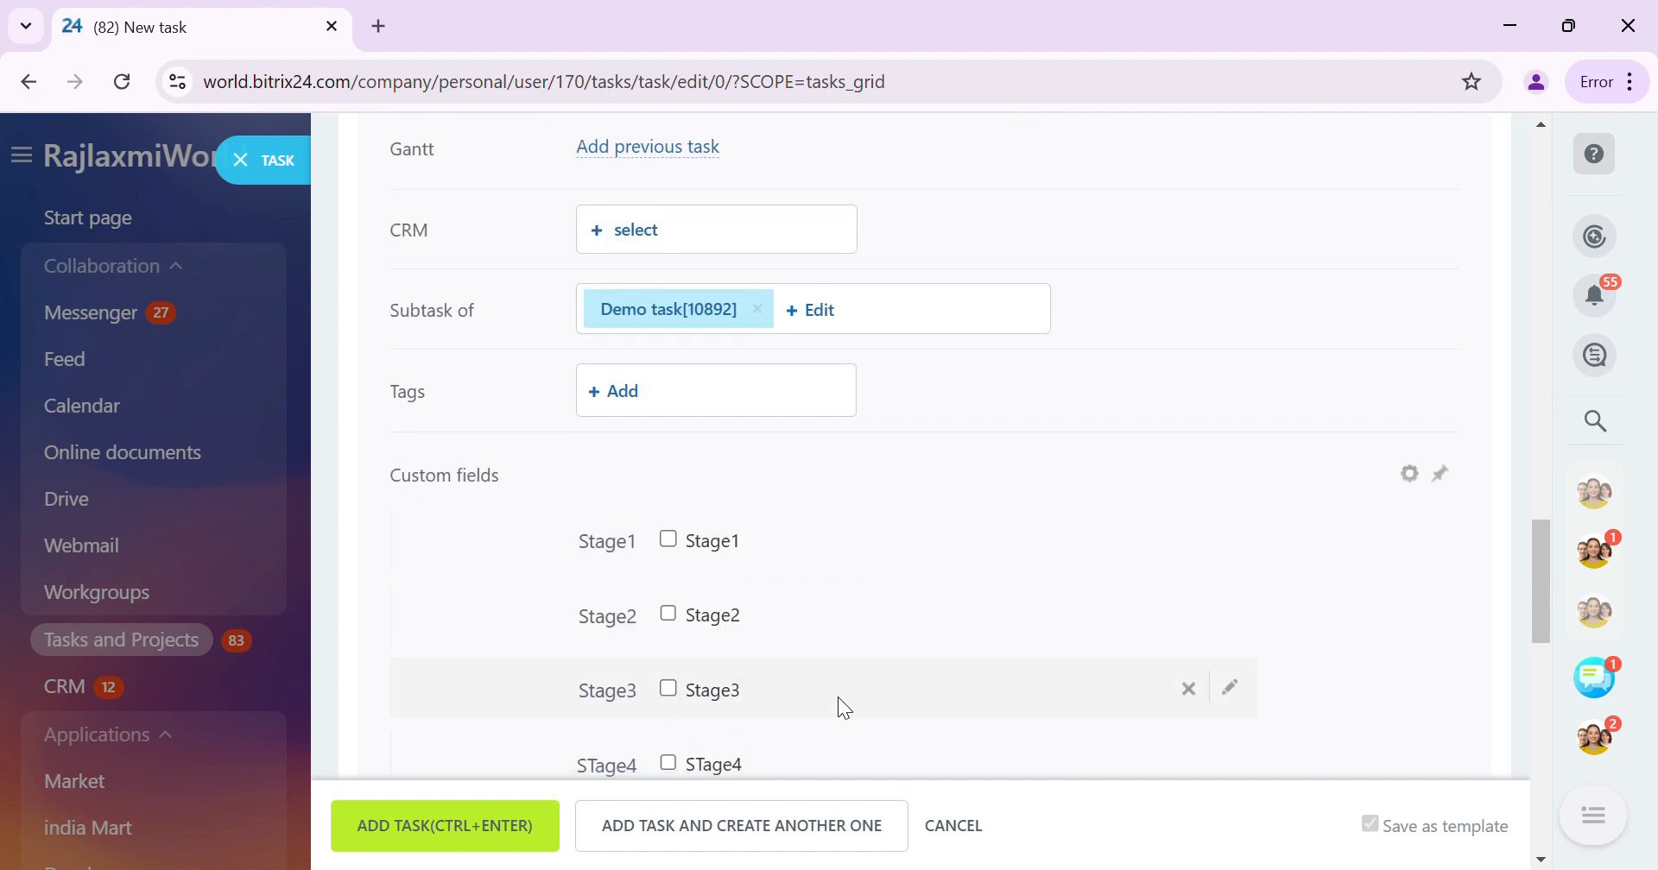
scroll(839, 698, down, 1)
scroll(838, 698, down, 1)
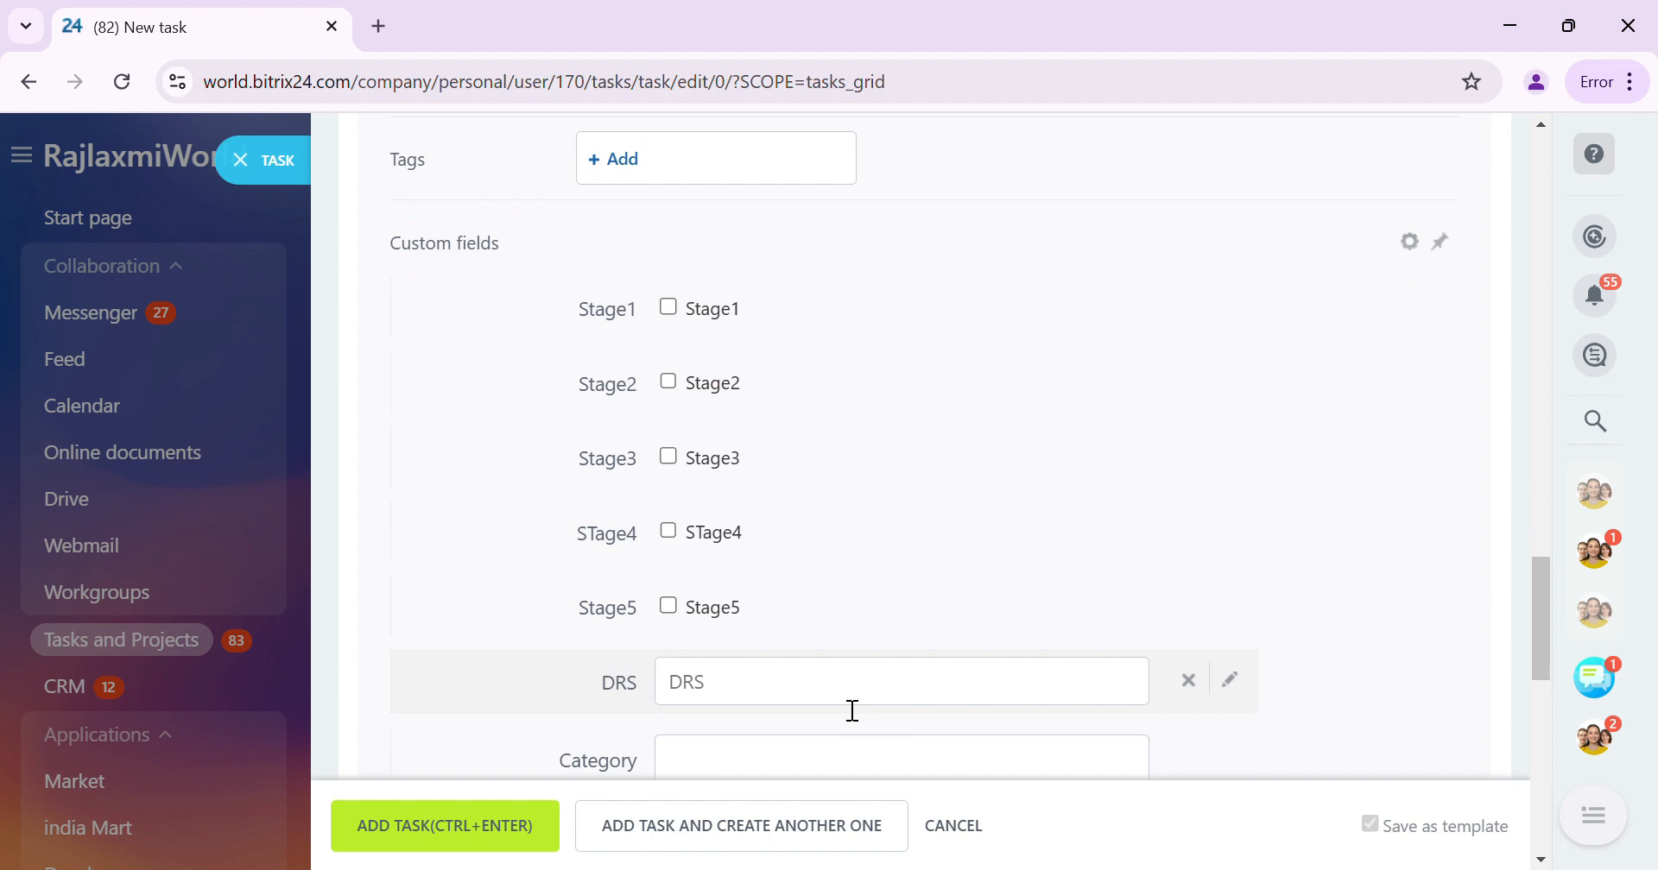
scroll(842, 643, down, 1)
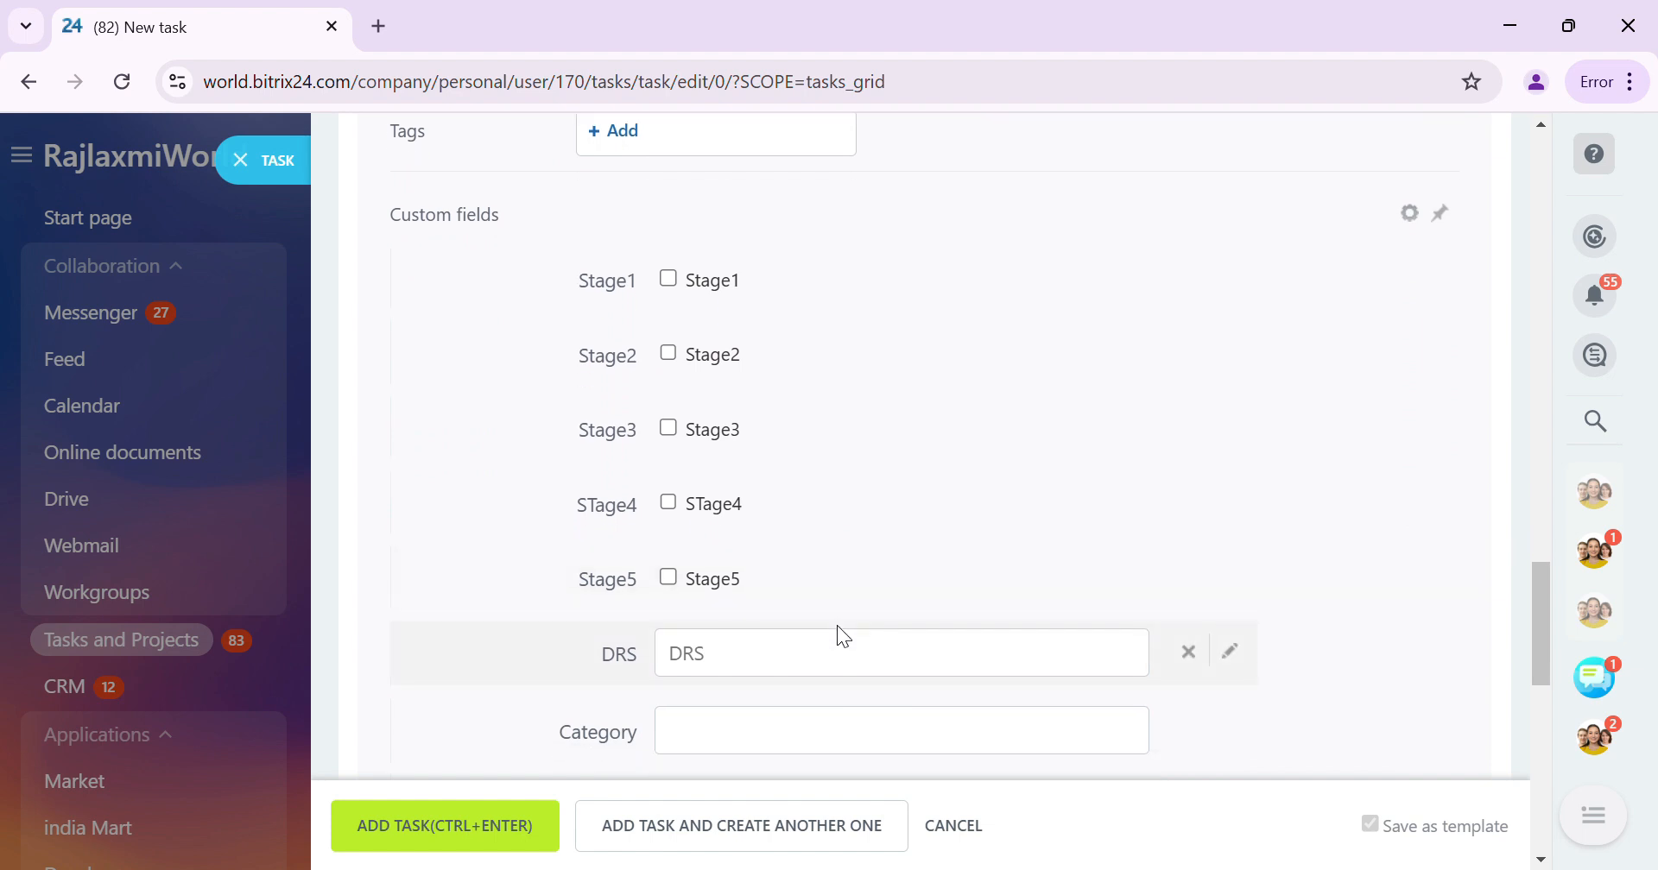
scroll(841, 635, down, 3)
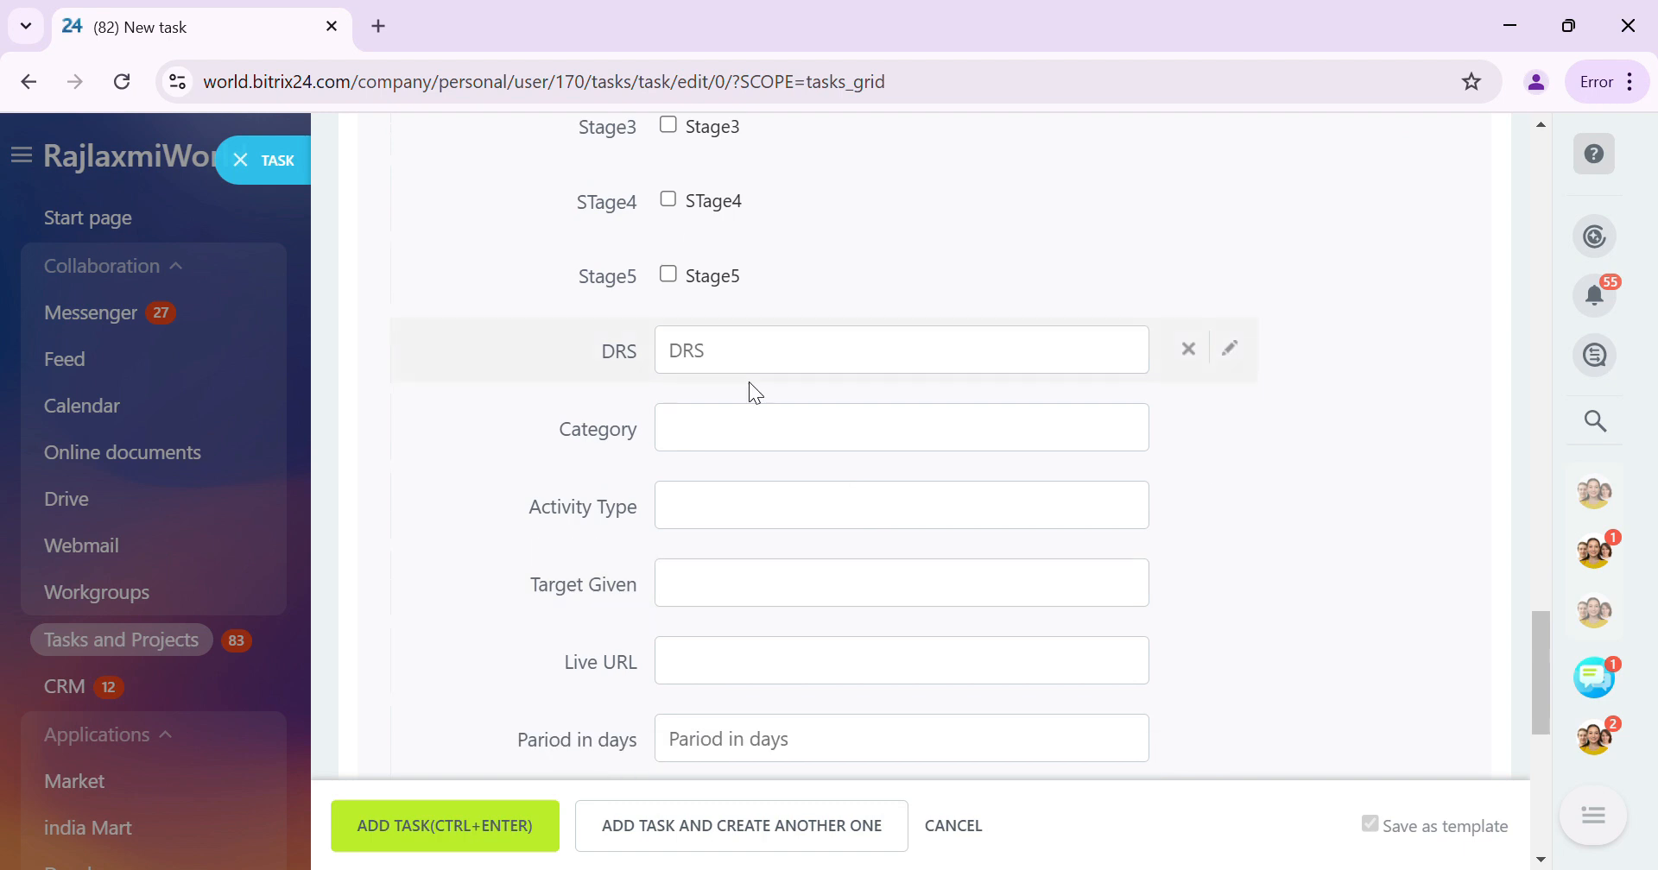
scroll(755, 393, down, 5)
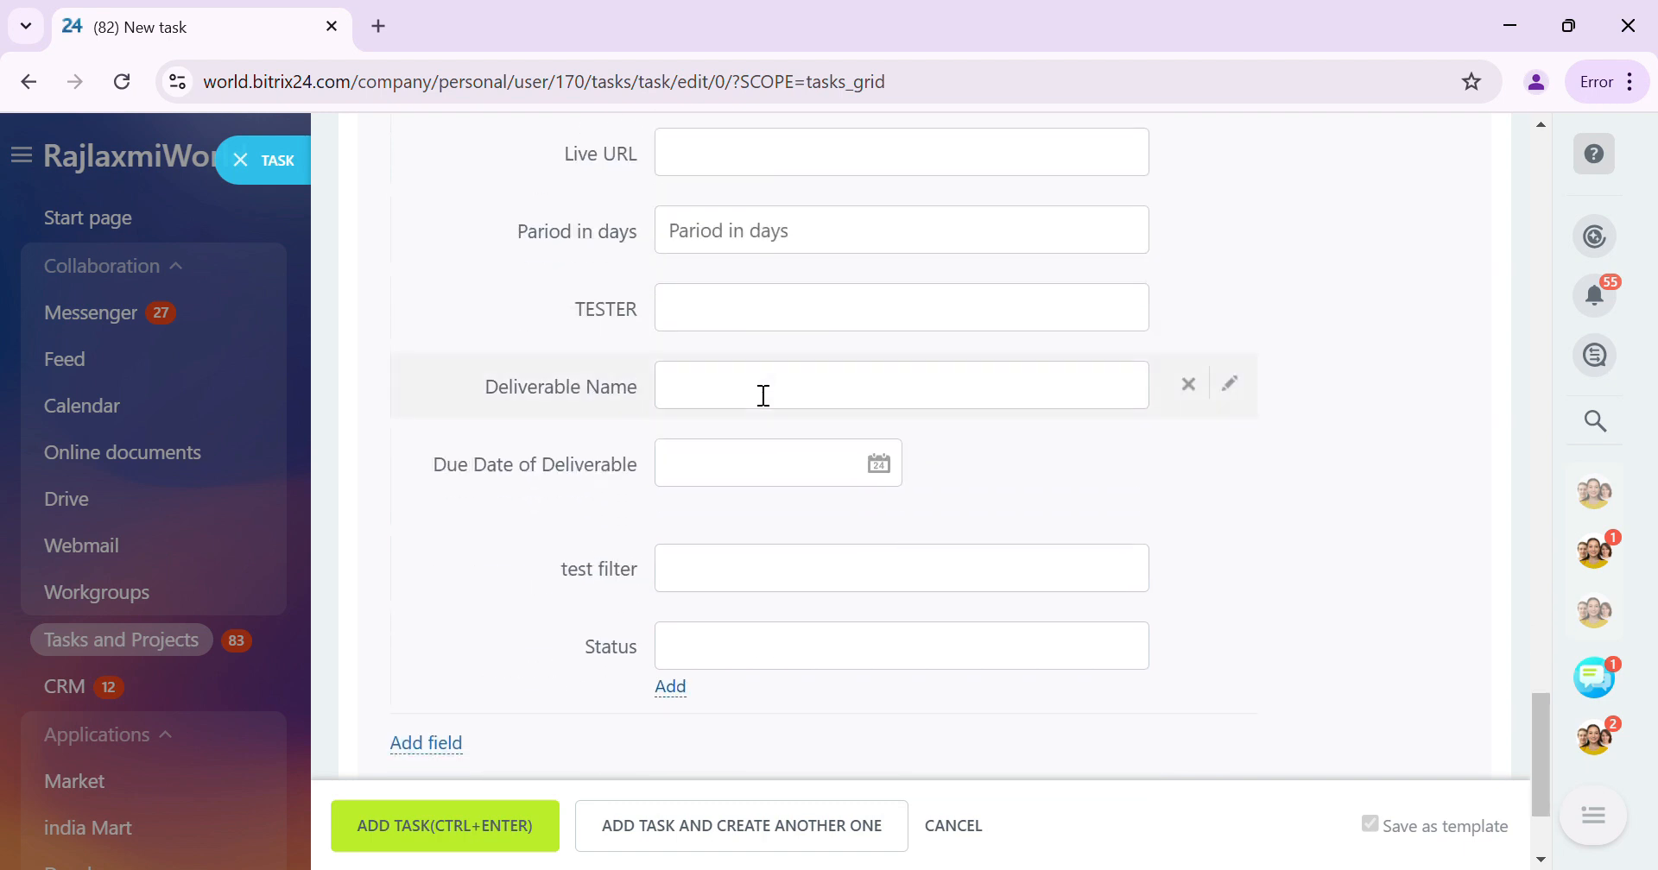
scroll(764, 395, down, 2)
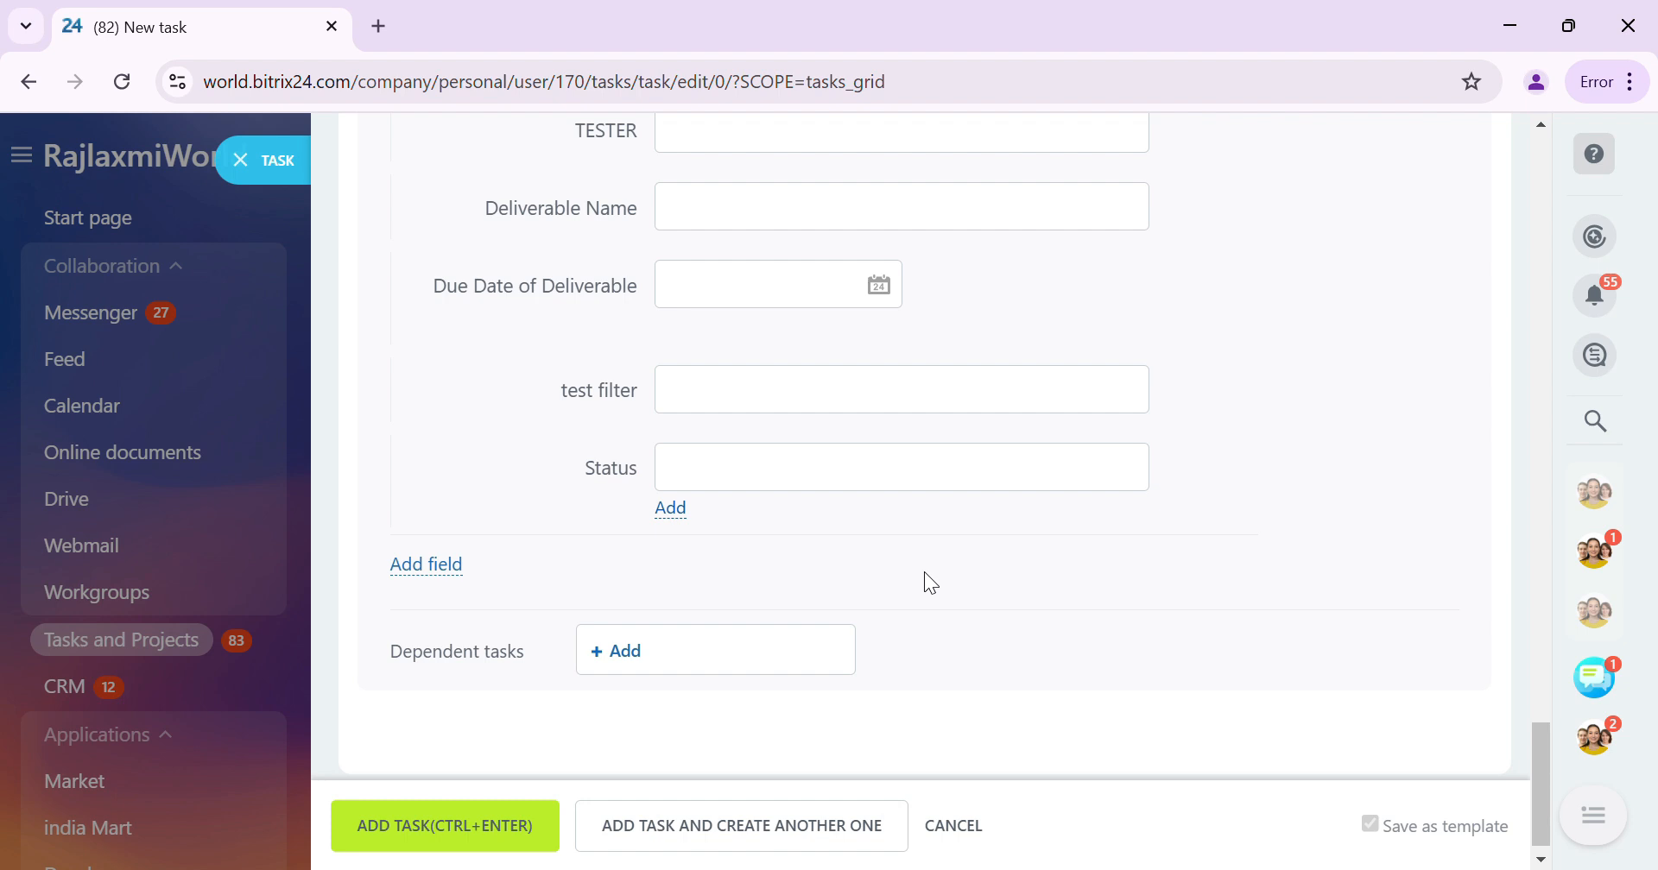
Create the task, and open it by searching the task list for "demo task" and choosing the entry active December 4, 18:09.
click(483, 834)
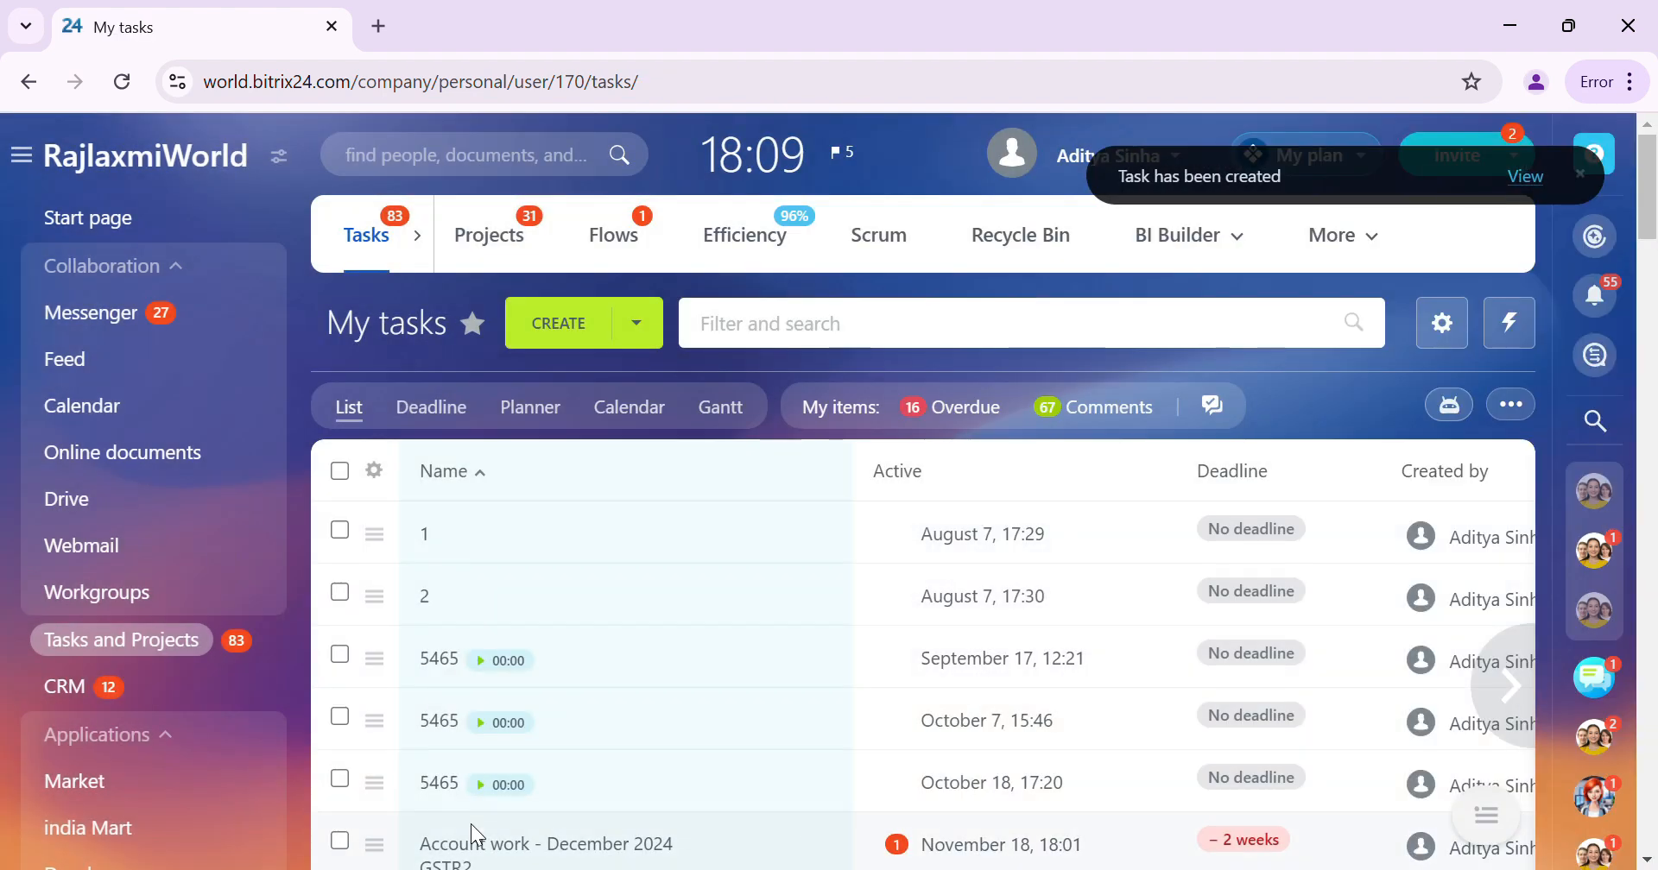
click(796, 330)
text(dem)
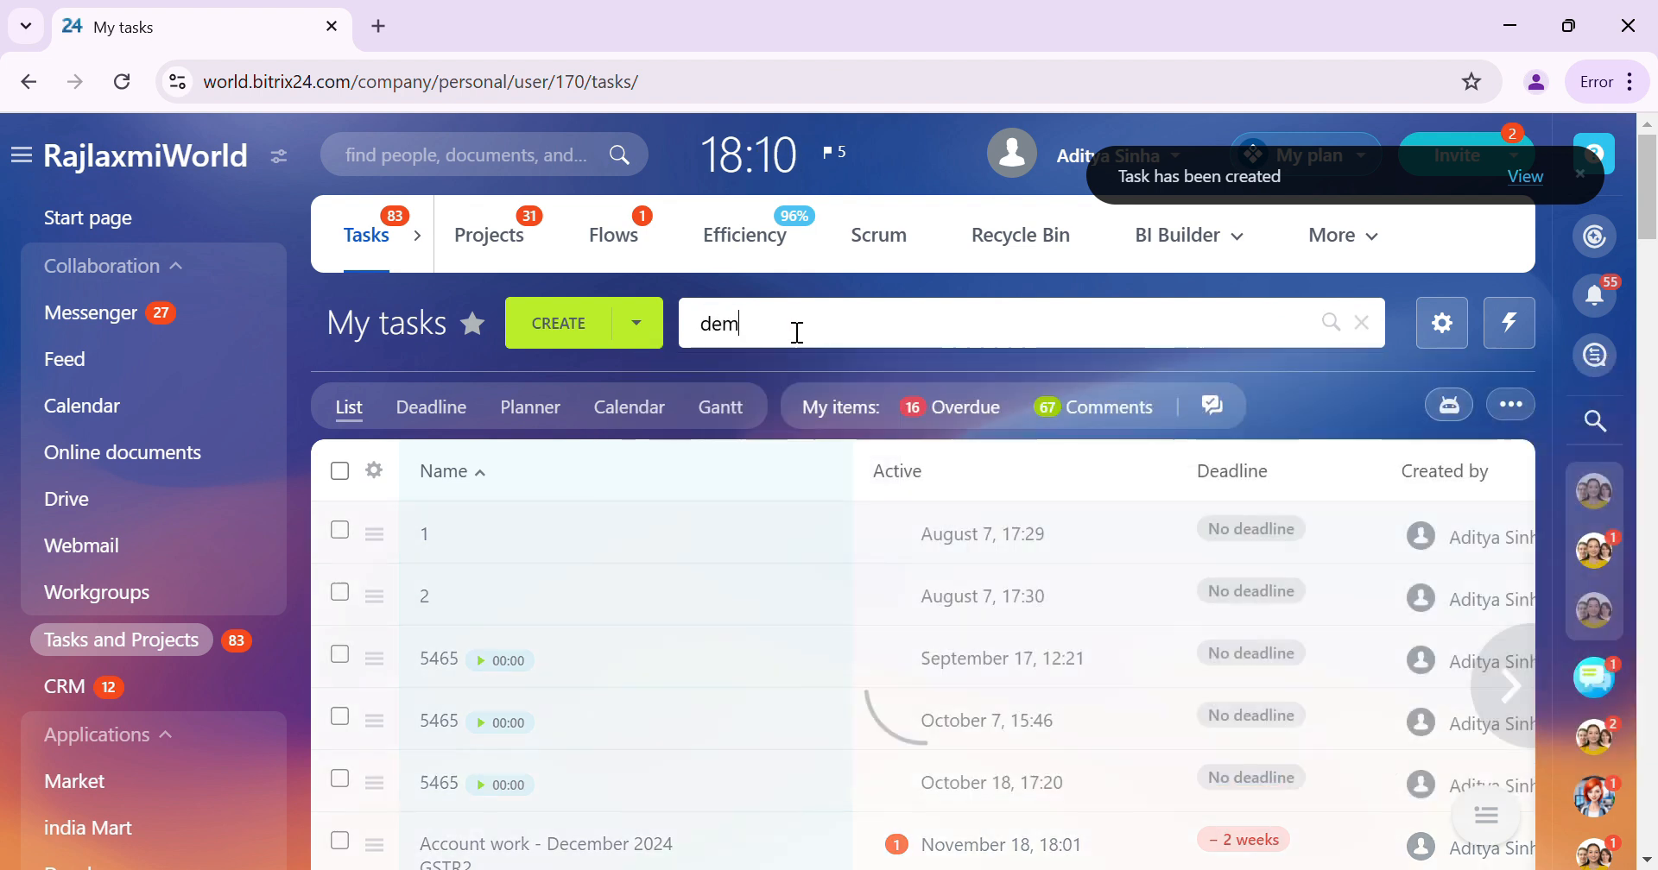
text(o task)
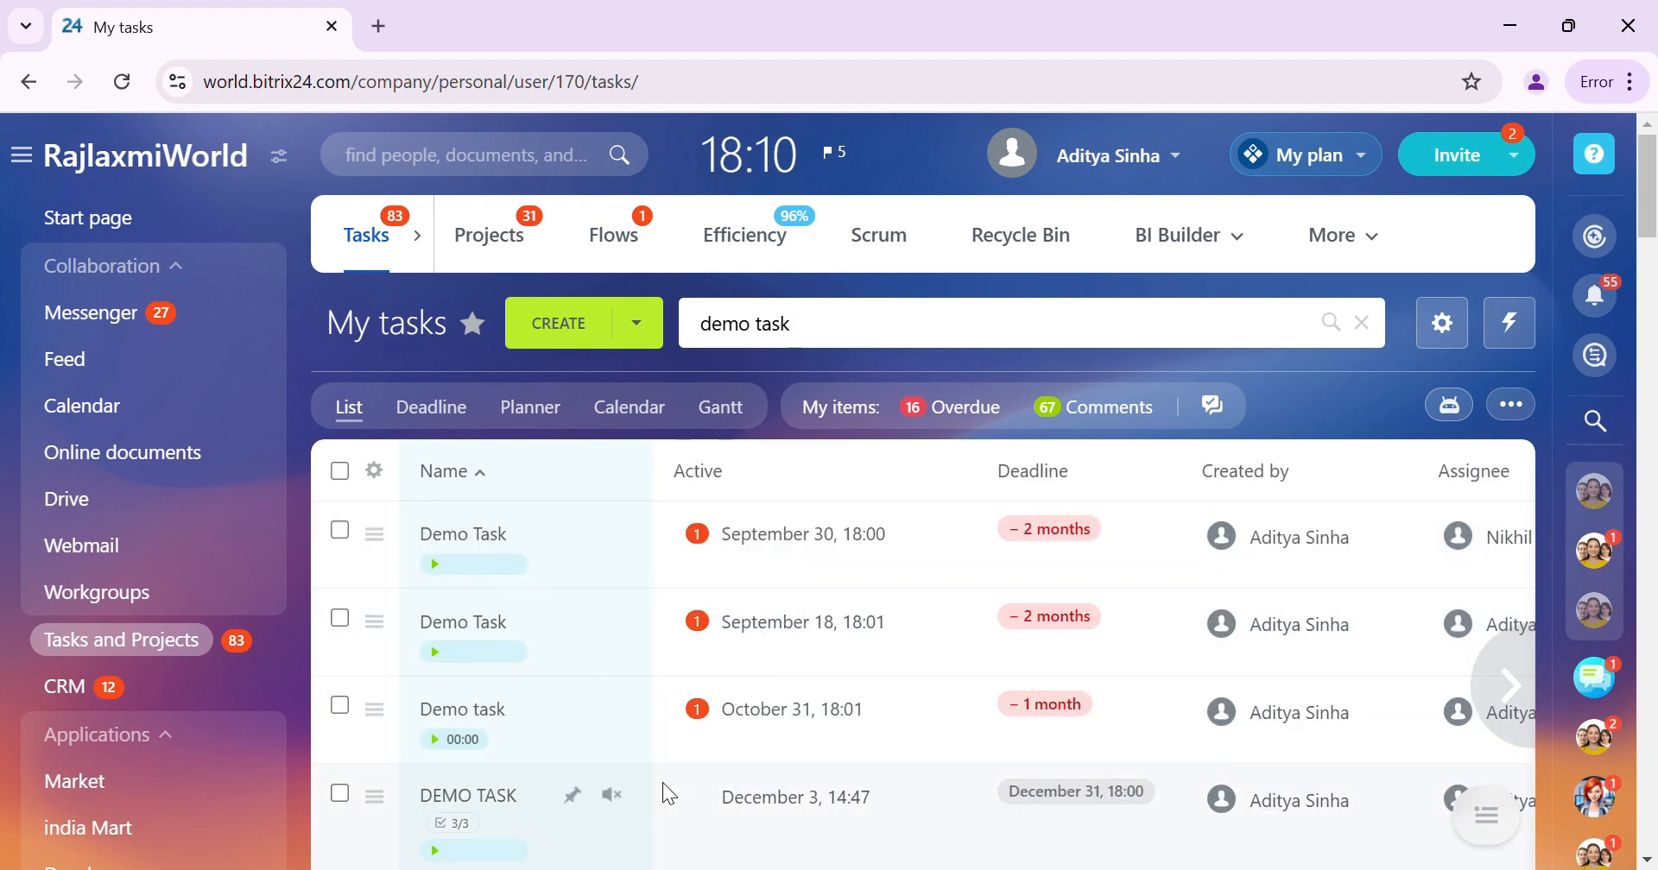
scroll(681, 683, down, 1)
scroll(686, 693, down, 2)
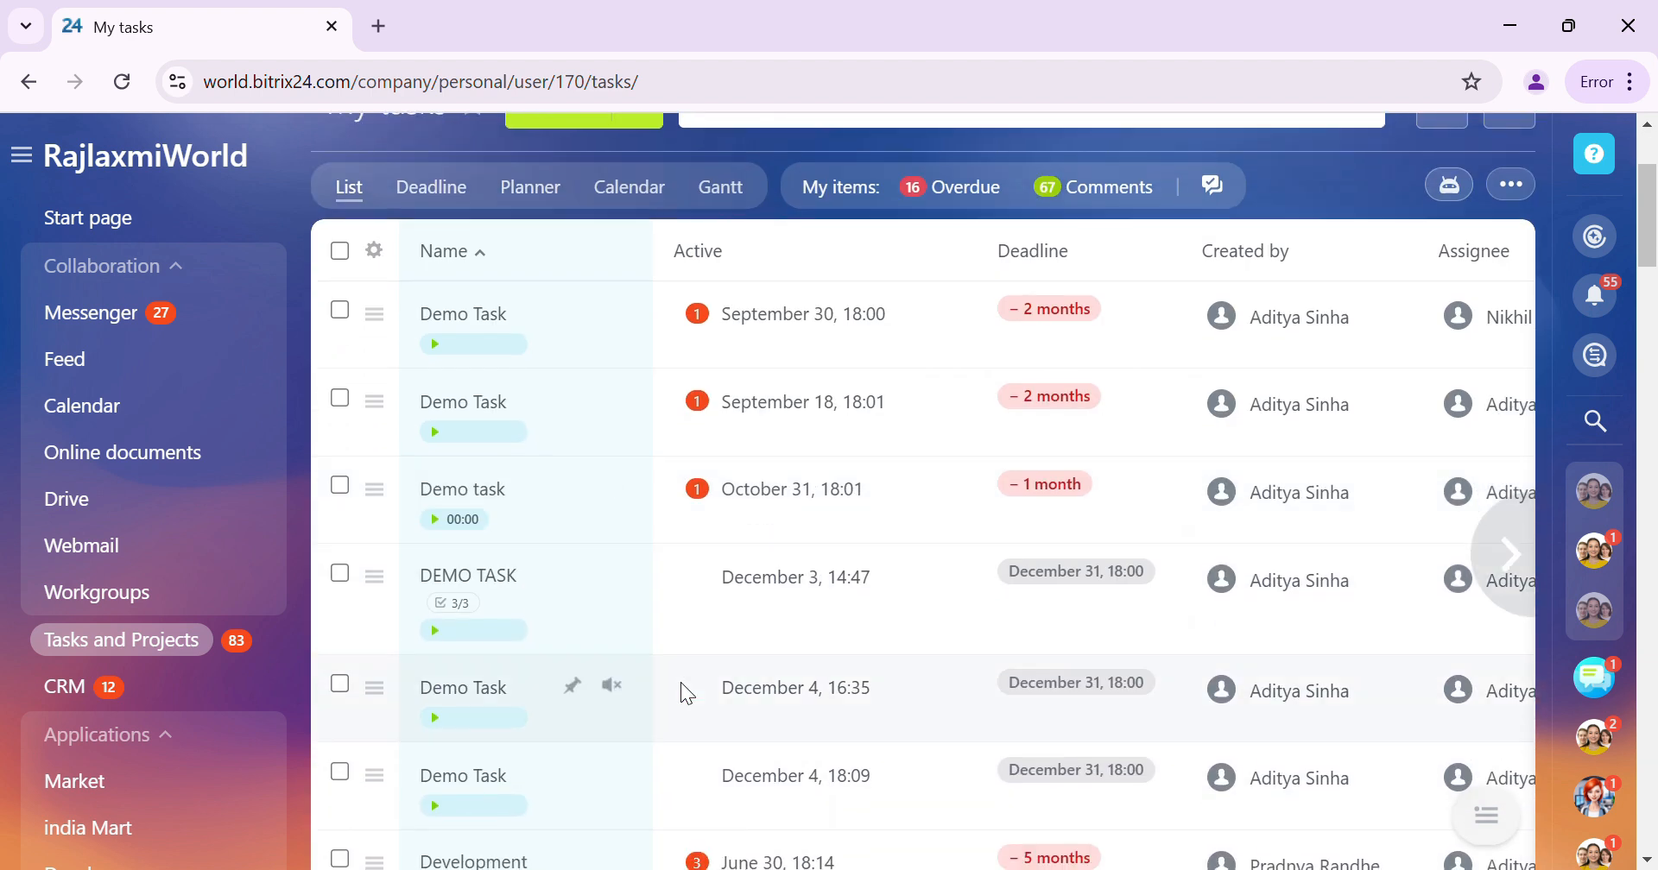
click(466, 776)
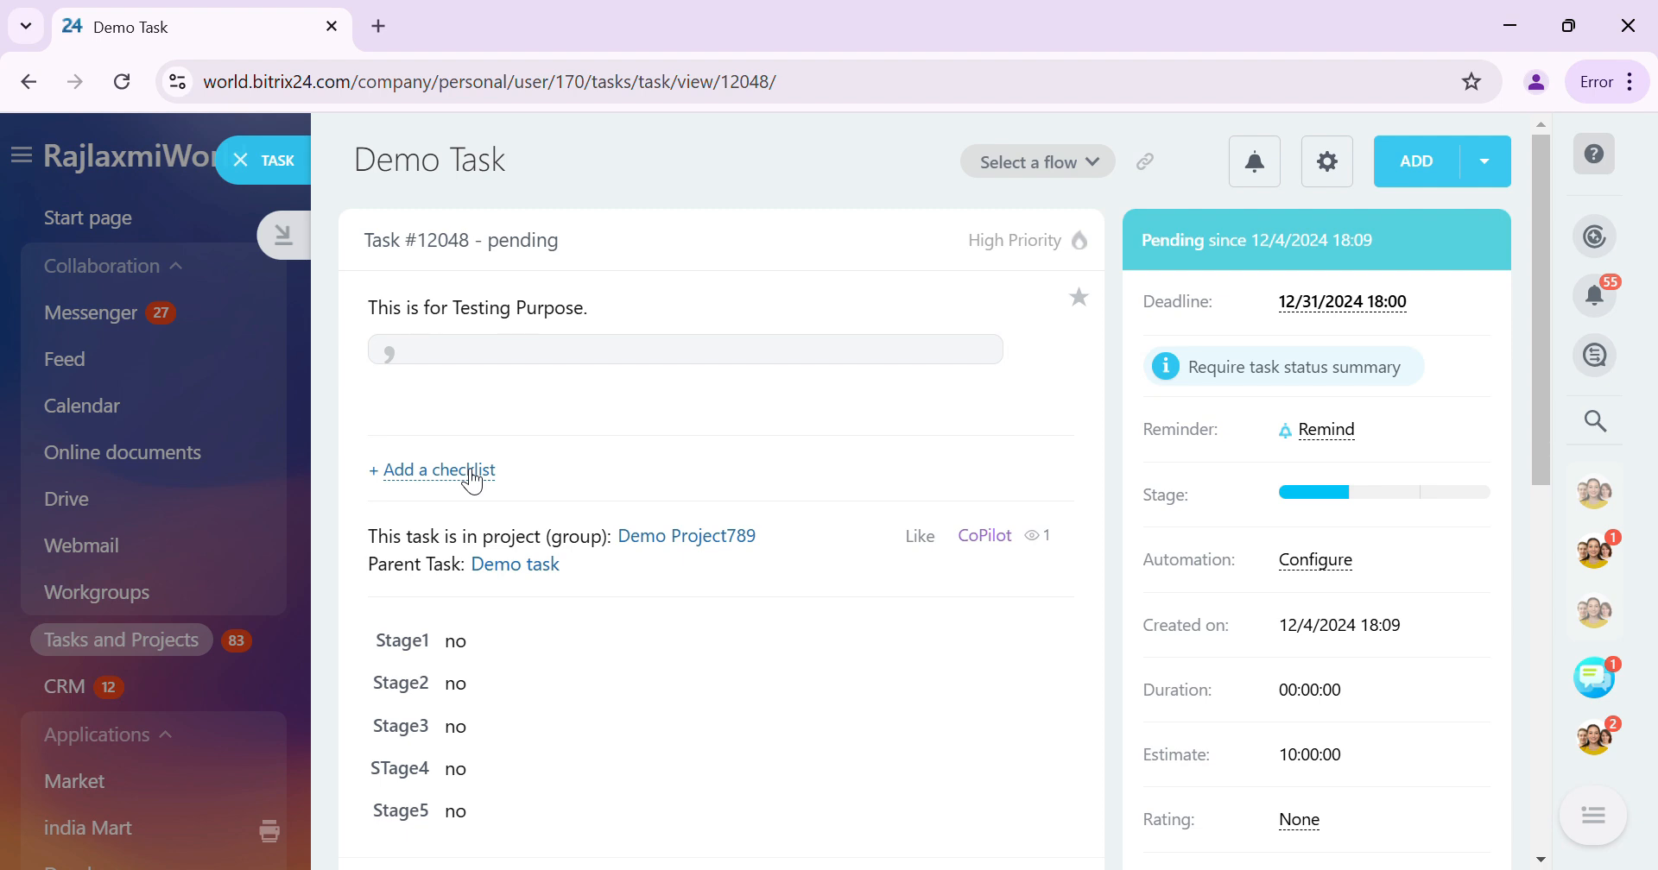
Add a checklist to the task and rename it 04/12/2024.
click(473, 480)
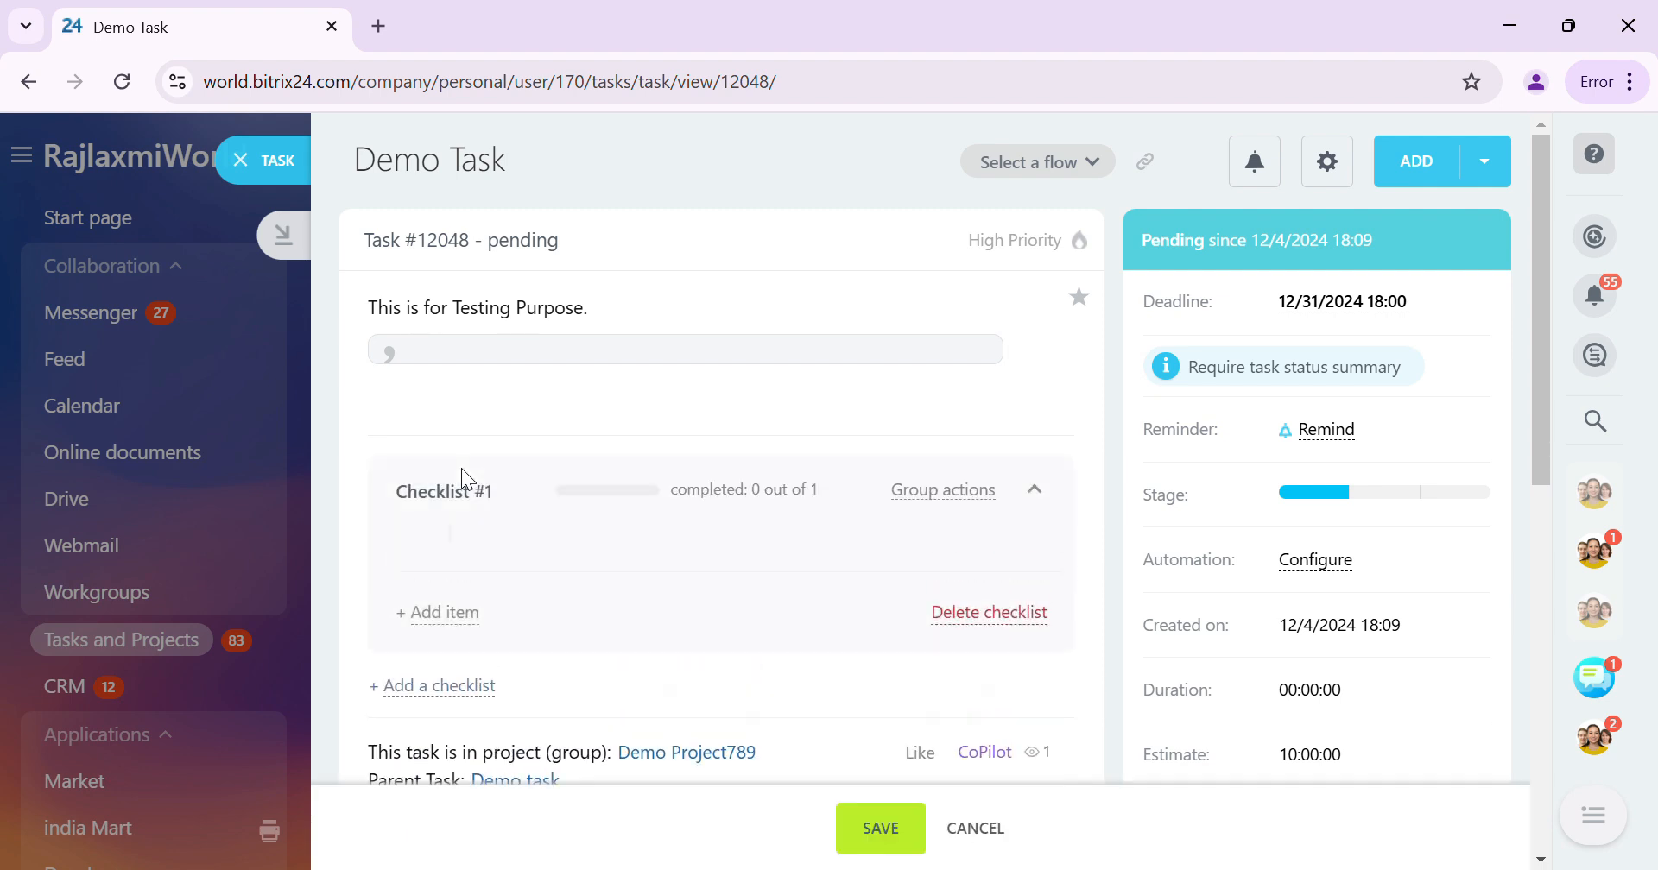
click(541, 460)
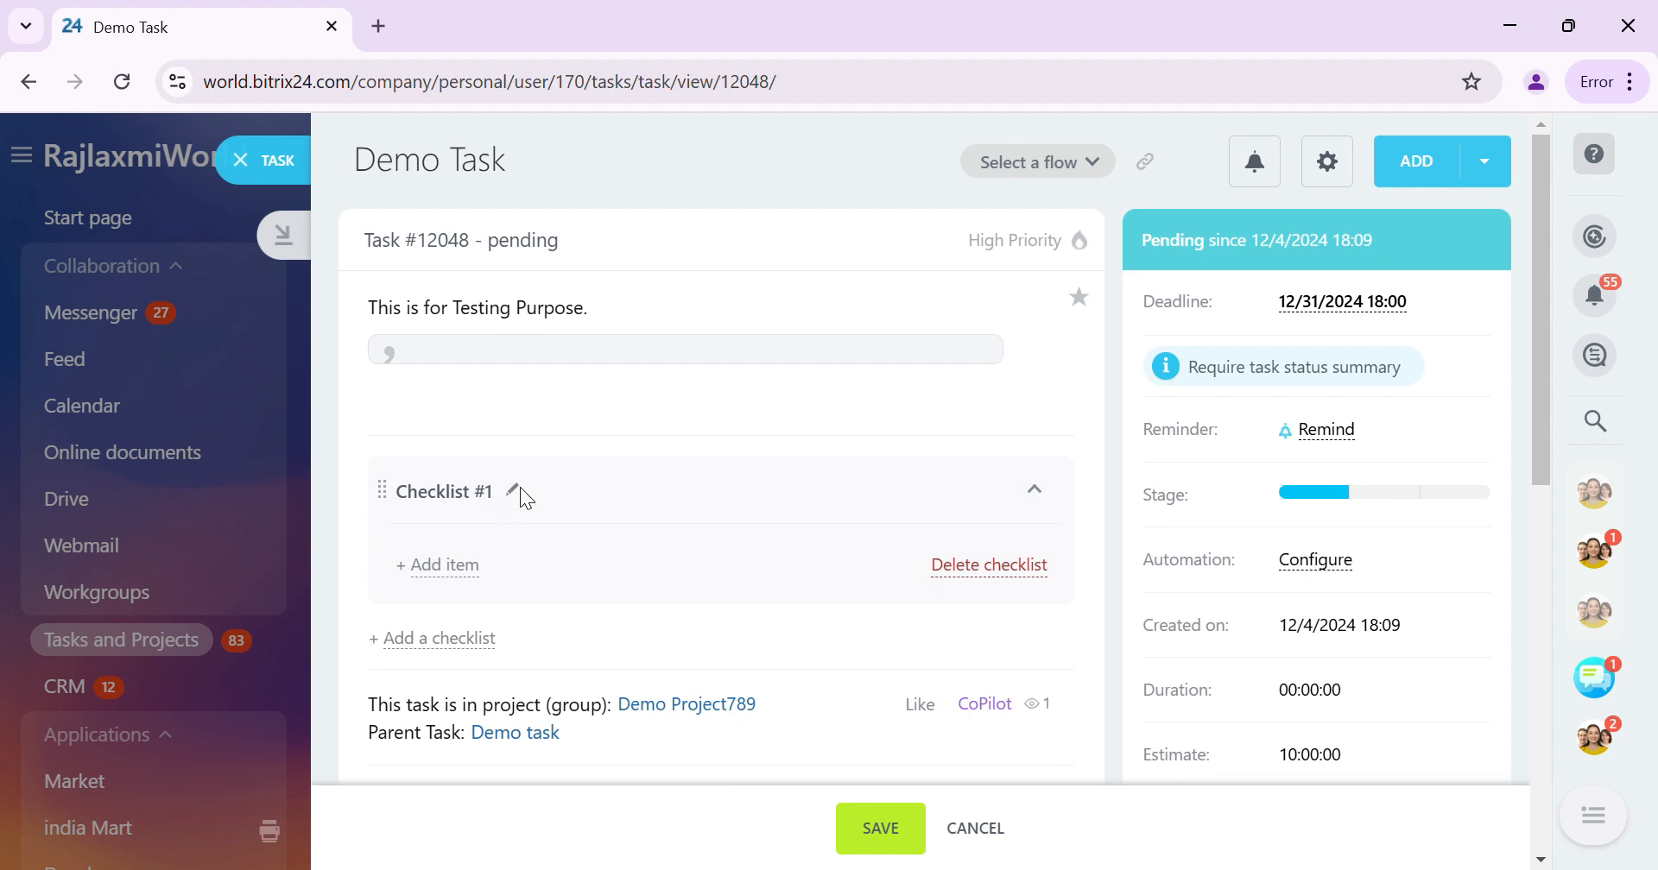
click(520, 490)
key(BackSpace)
key(BackSpace)
key(BackSpace)
key(BackSpace)
key(BackSpace)
key(BackSpace)
key(BackSpace)
key(BackSpace)
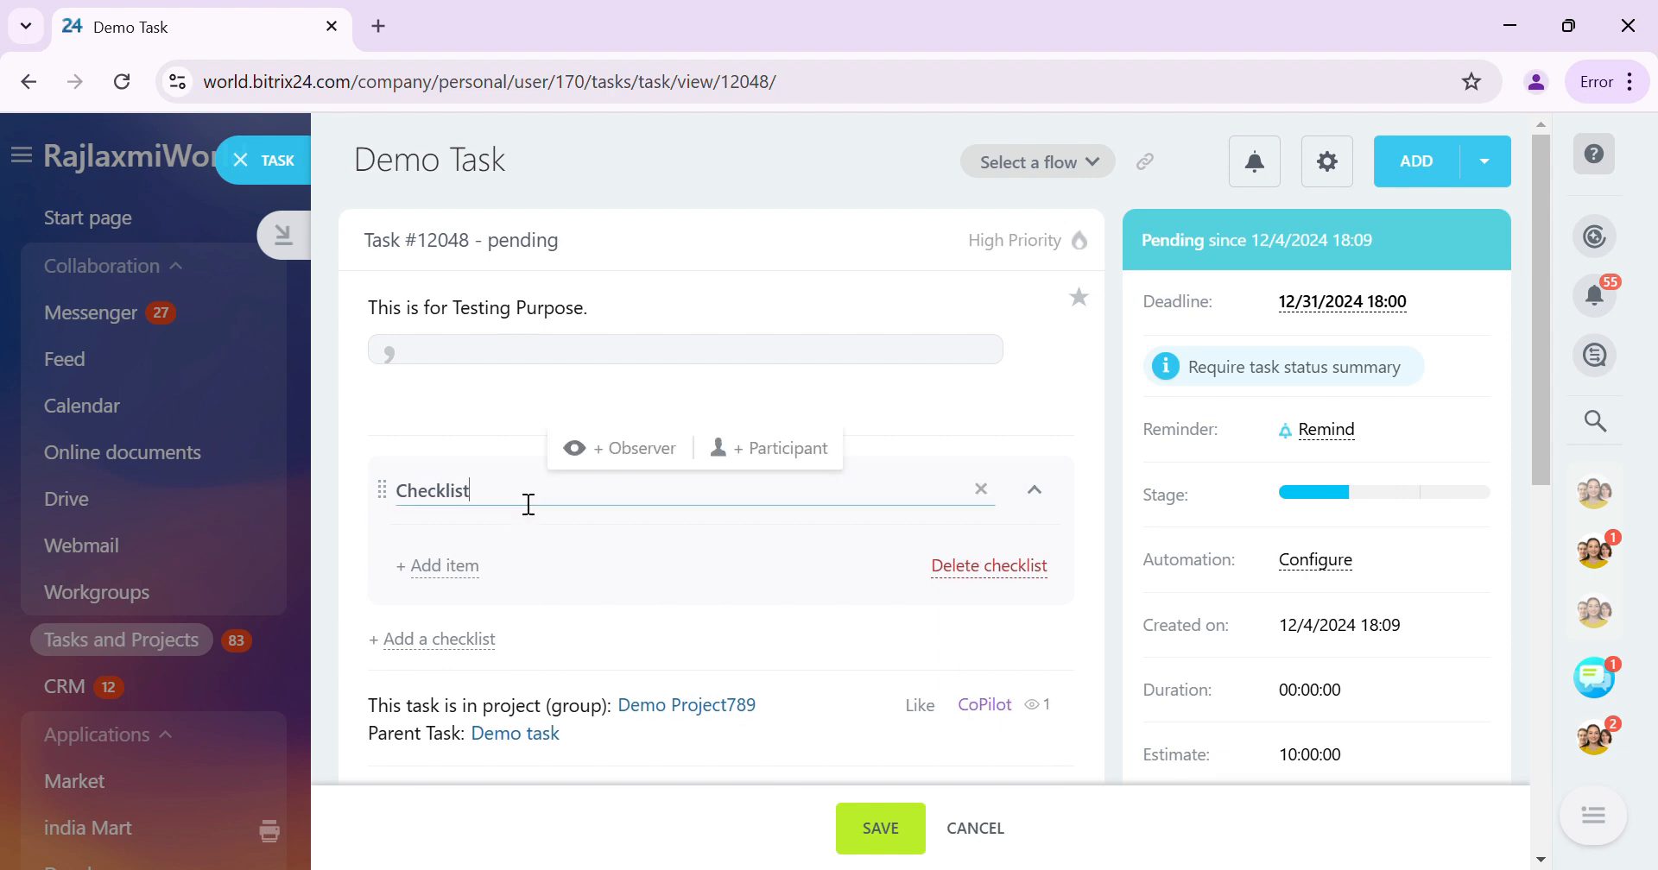
key(BackSpace)
key(BackSpace)
key(BackSpace)
key(BackSpace)
text(04)
text(/12/2024)
Add the items "Attend Meetings", "Training" and "Backend" to the 04/12/2024 checklist.
click(460, 568)
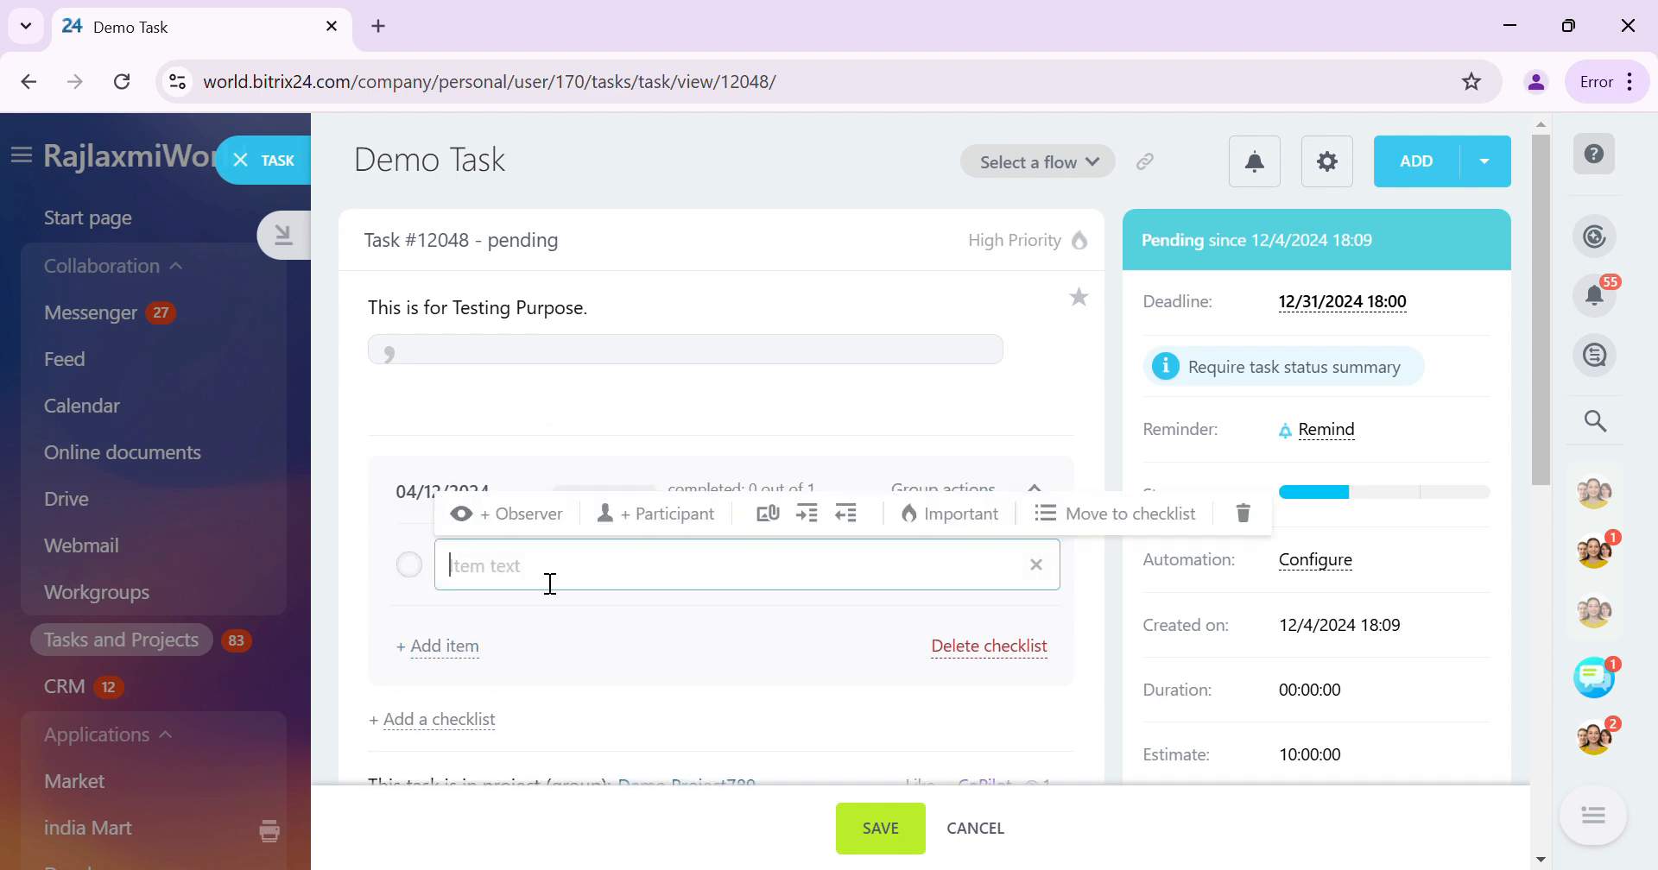
text(Attend Meetings)
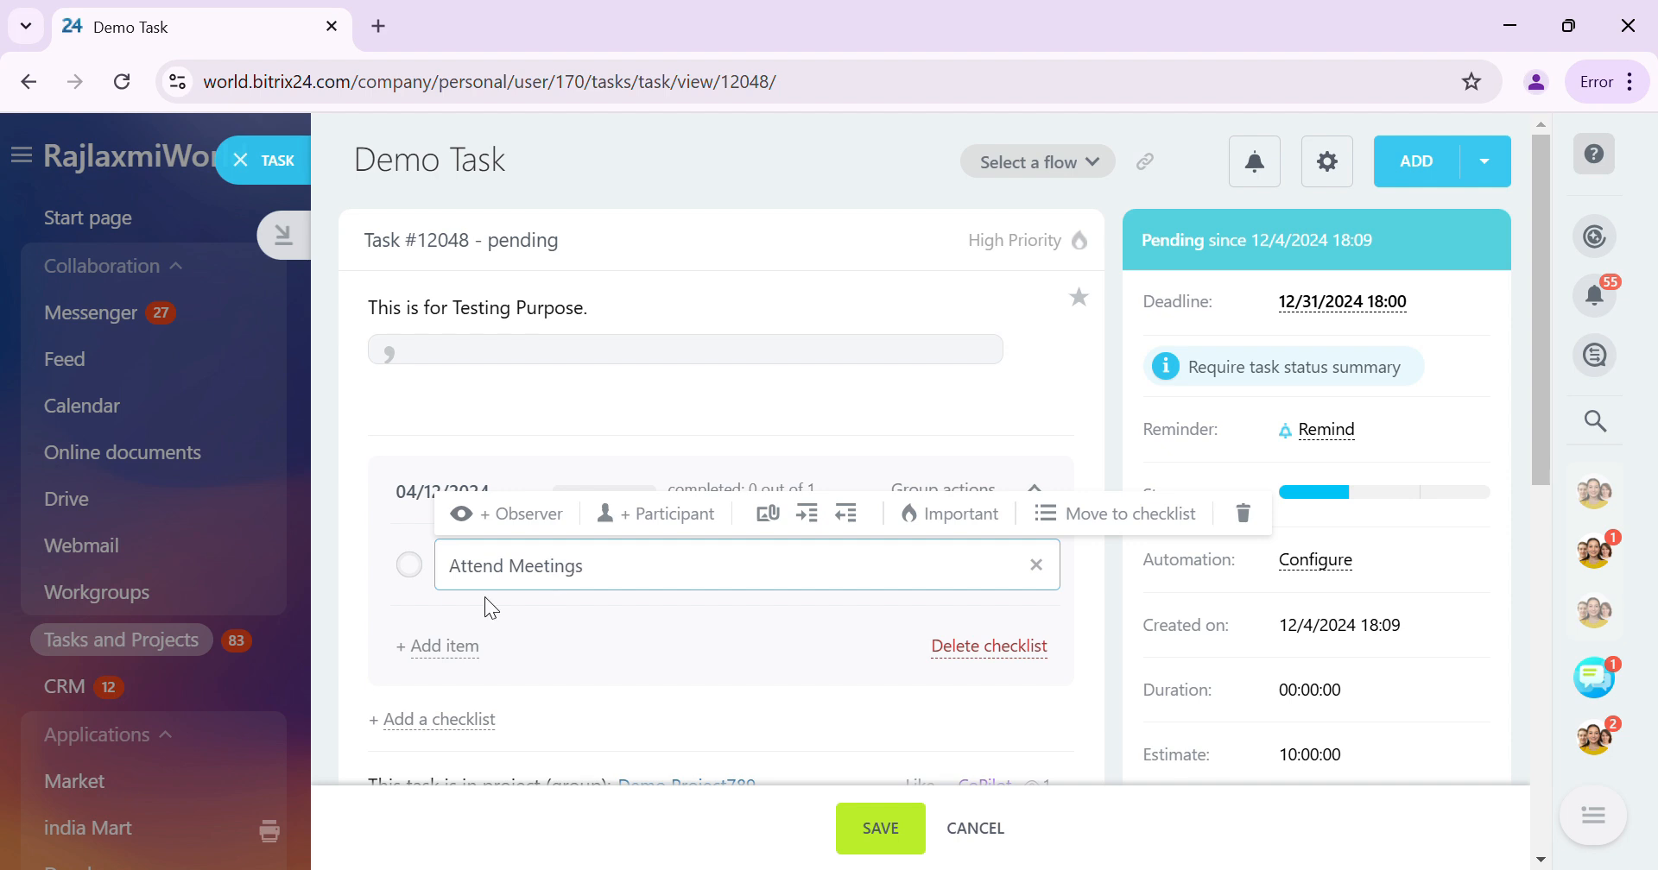
click(436, 645)
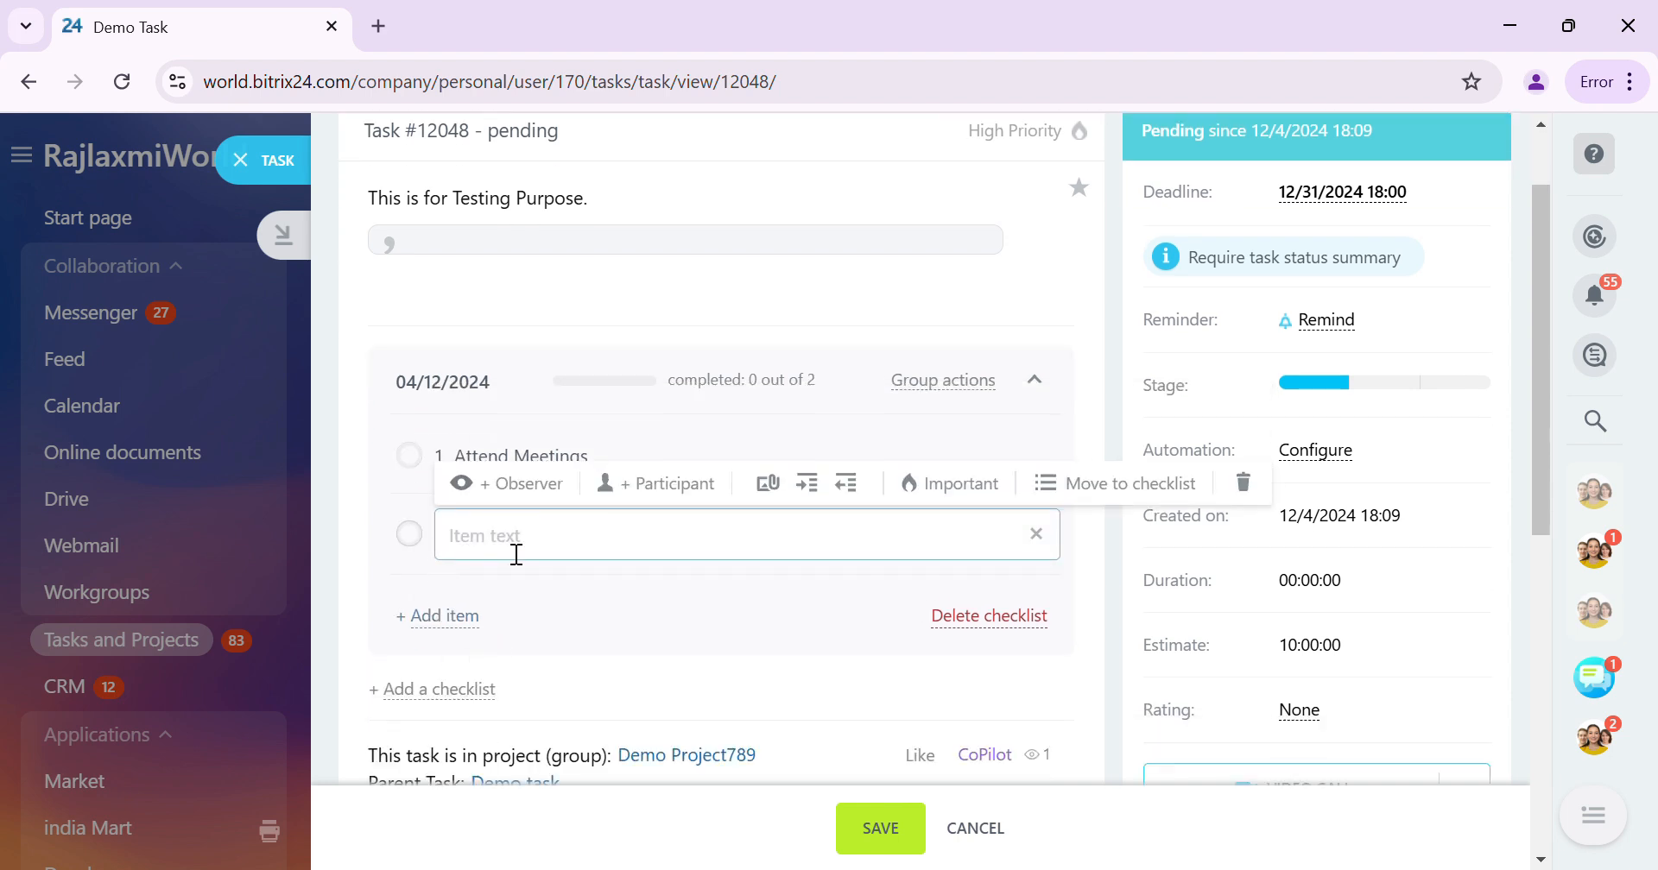
text(Training)
click(471, 616)
text(Backend)
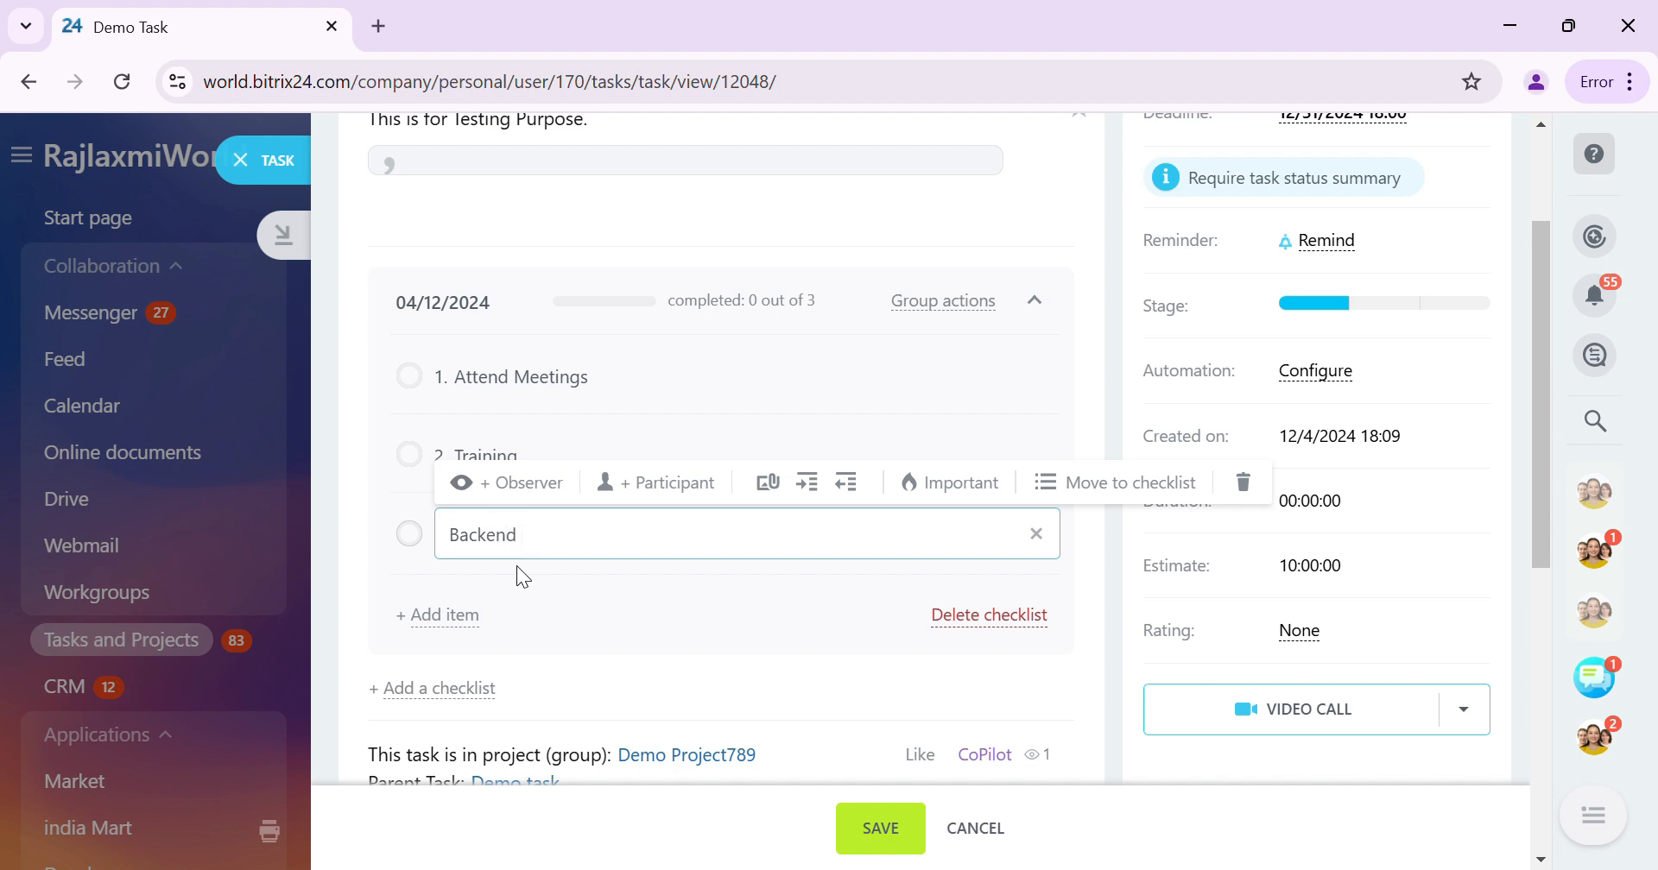
Extend the third checklist item's text to "Backend Implementation work" and start the task's time tracker.
text(Implementation work)
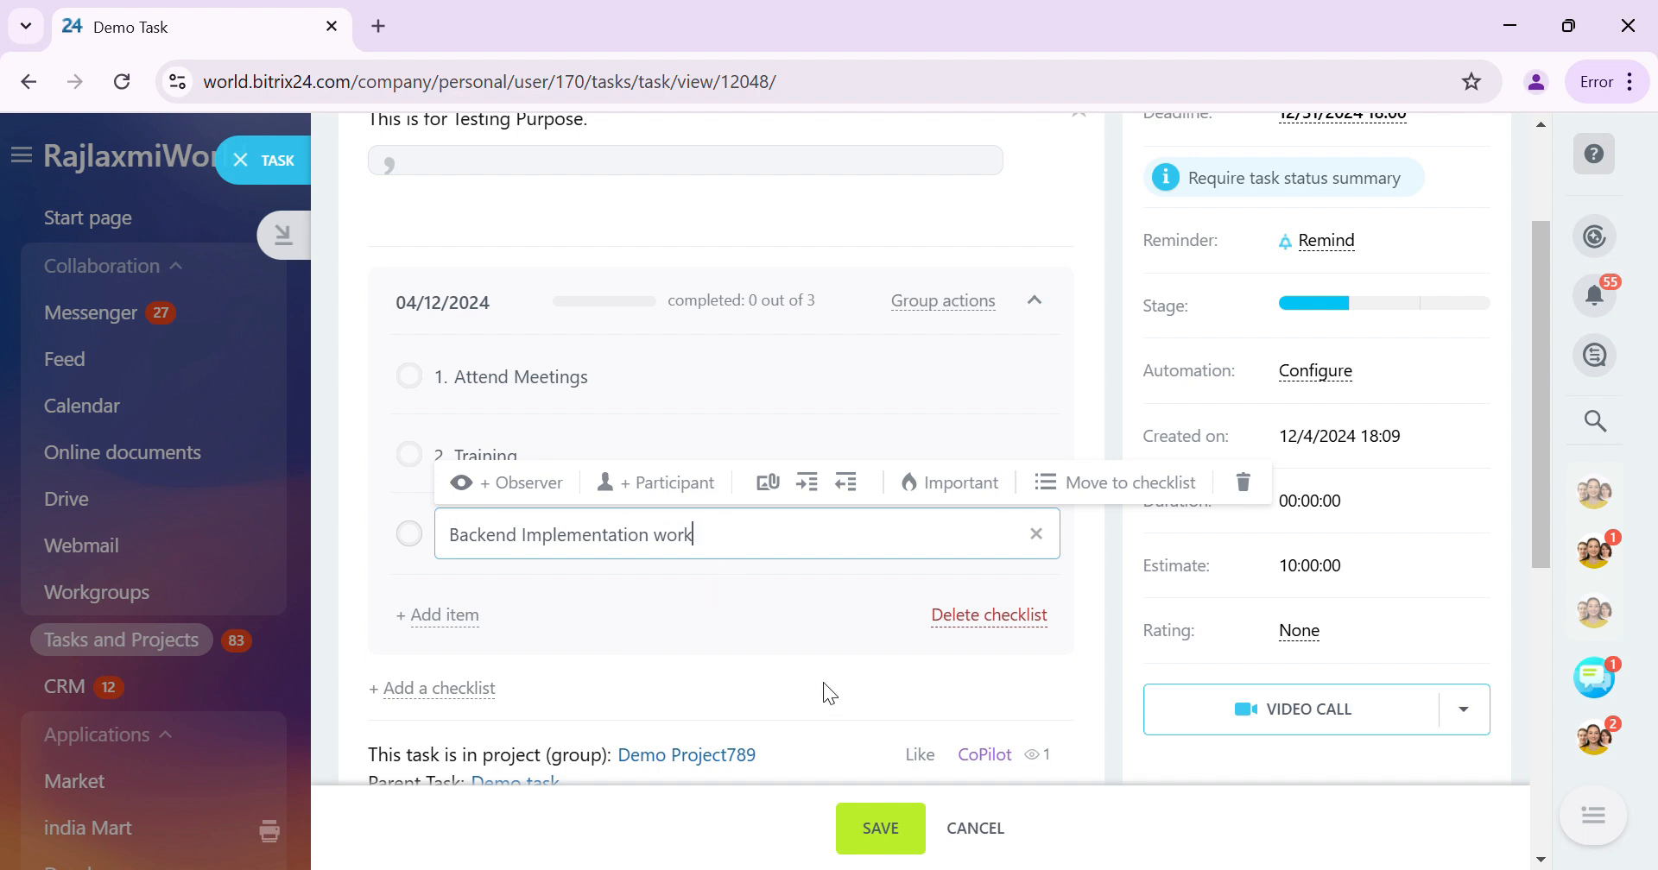
scroll(822, 682, down, 4)
scroll(879, 614, down, 2)
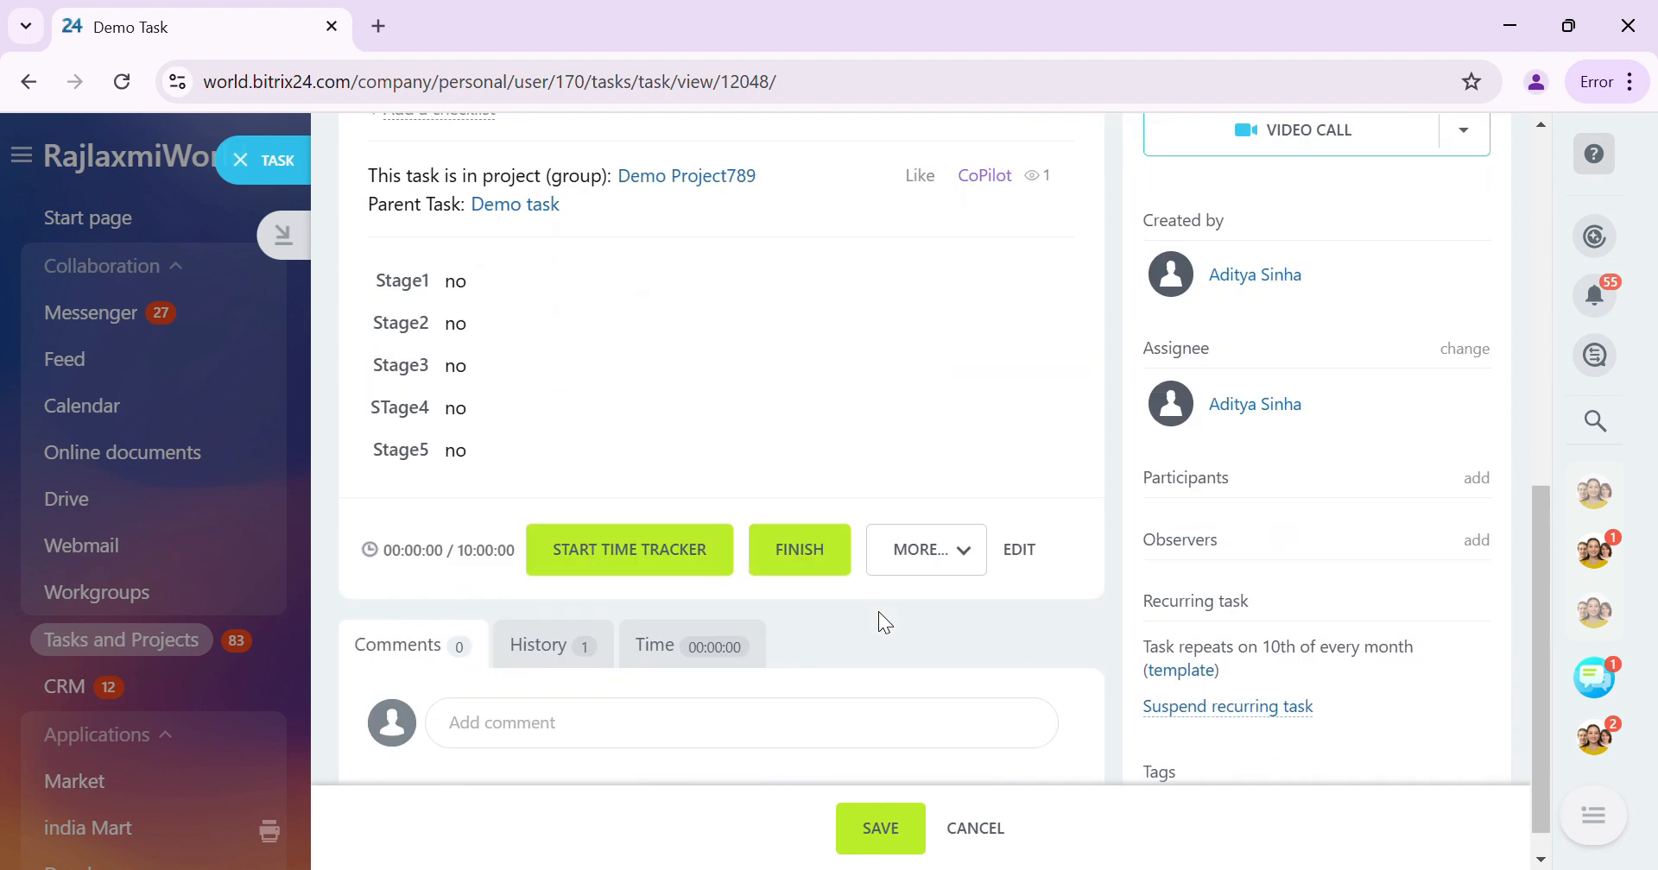
click(609, 560)
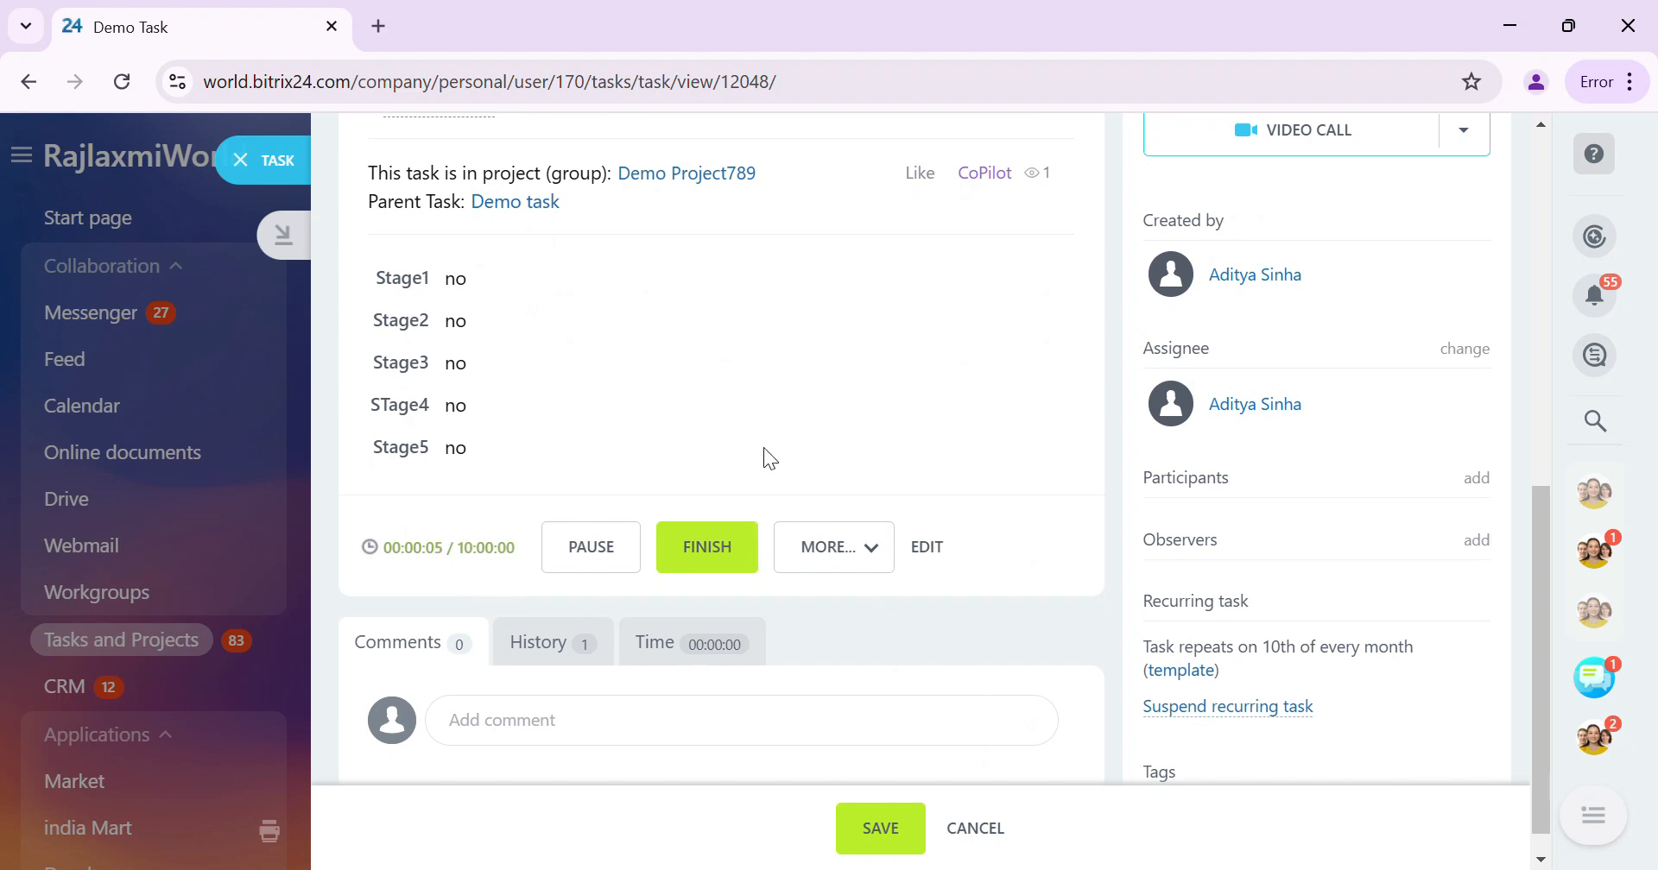
Mark the "Attend Meetings" checklist item as complete and pause the time tracker.
scroll(895, 478, up, 6)
mouse_move(894, 478)
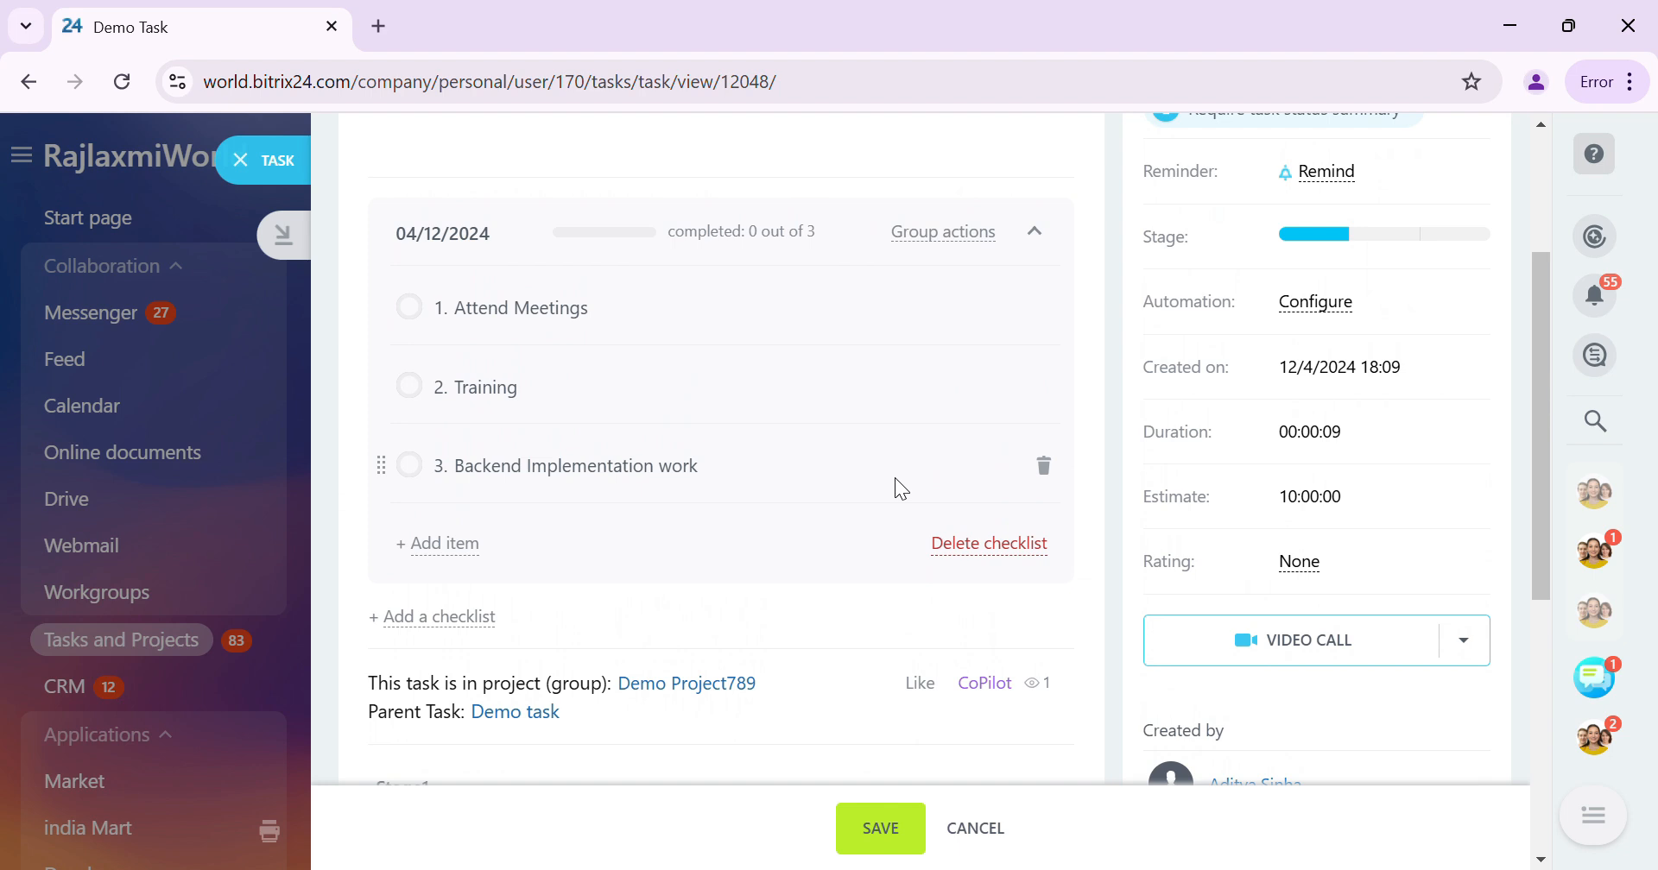
click(428, 310)
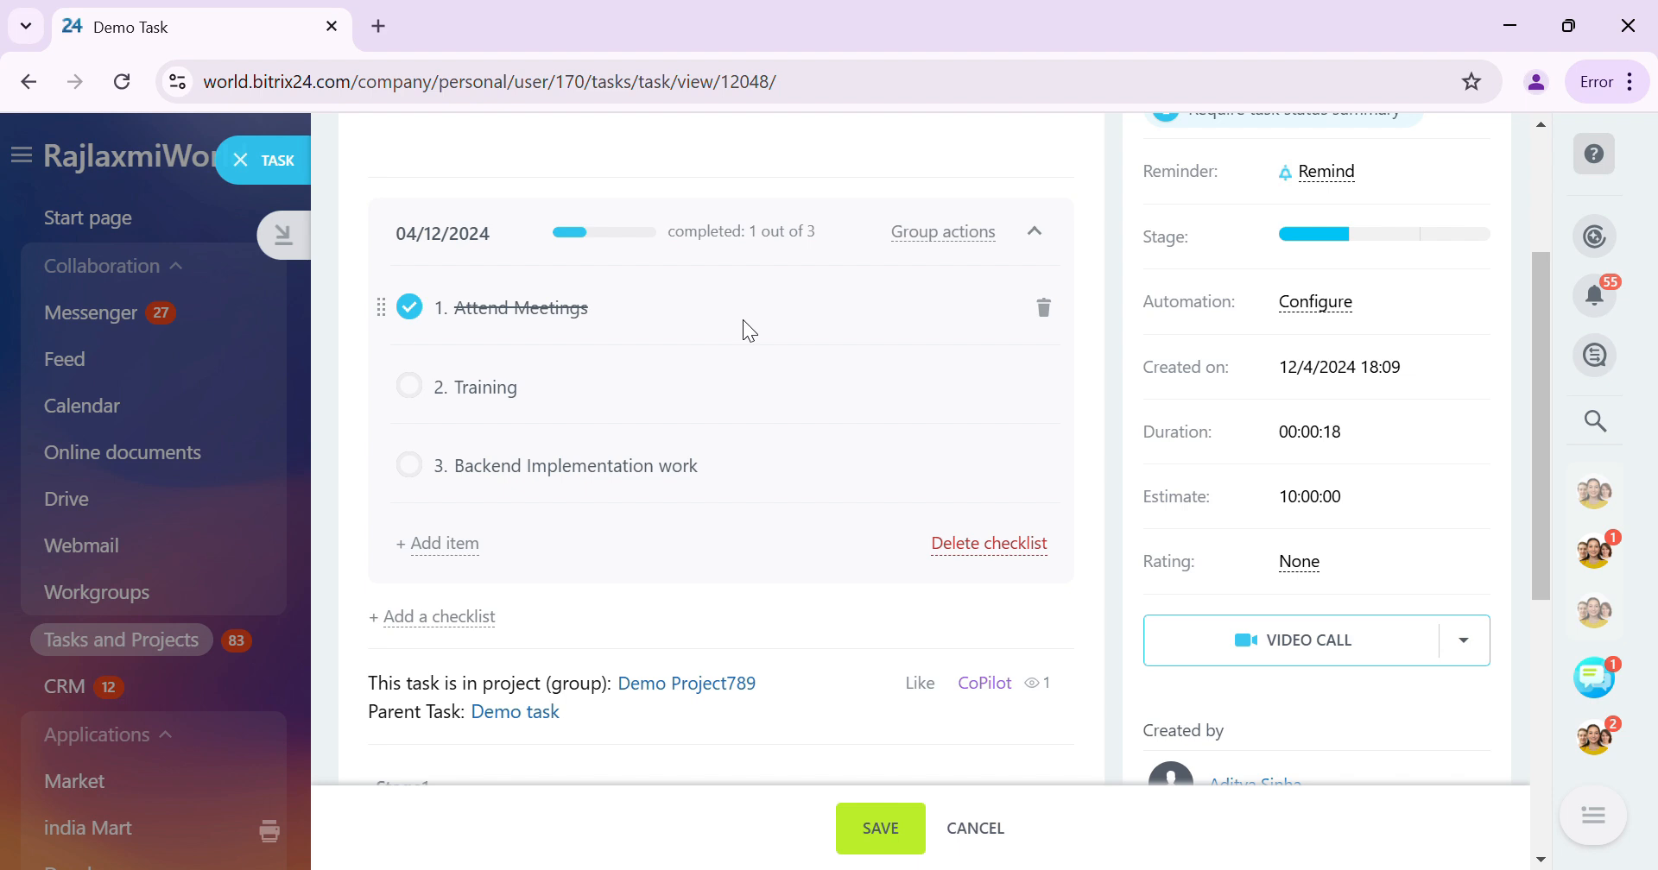
scroll(744, 324, down, 6)
double_click(617, 531)
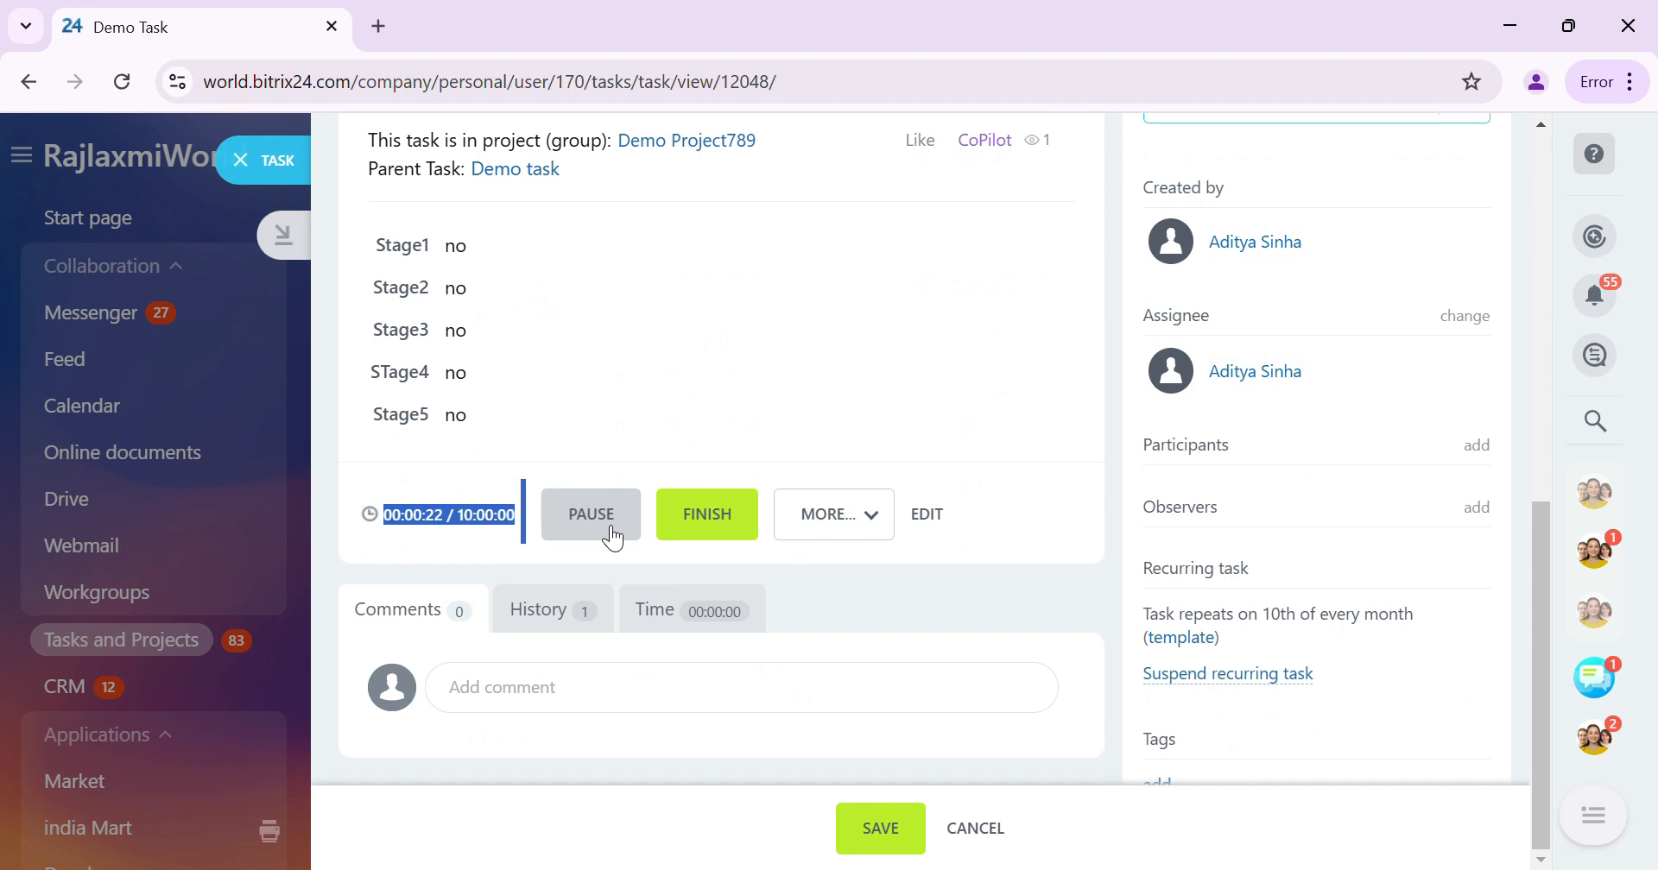
click(613, 535)
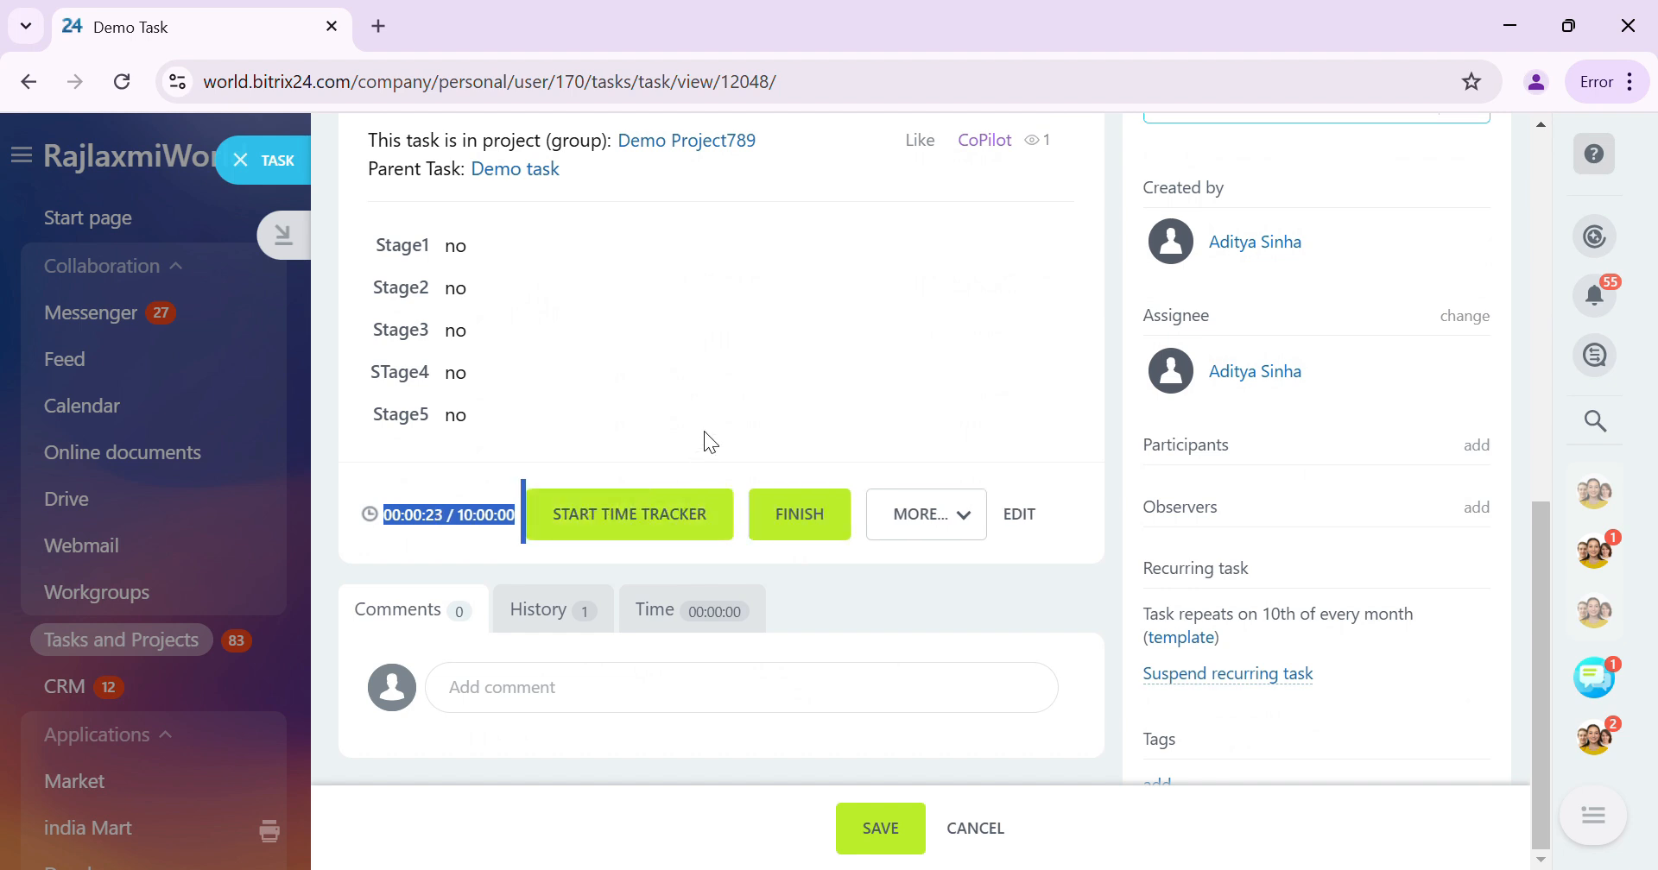
Restart the time tracker and mark the "Training" checklist item as complete.
click(657, 533)
scroll(743, 436, up, 2)
scroll(739, 432, up, 5)
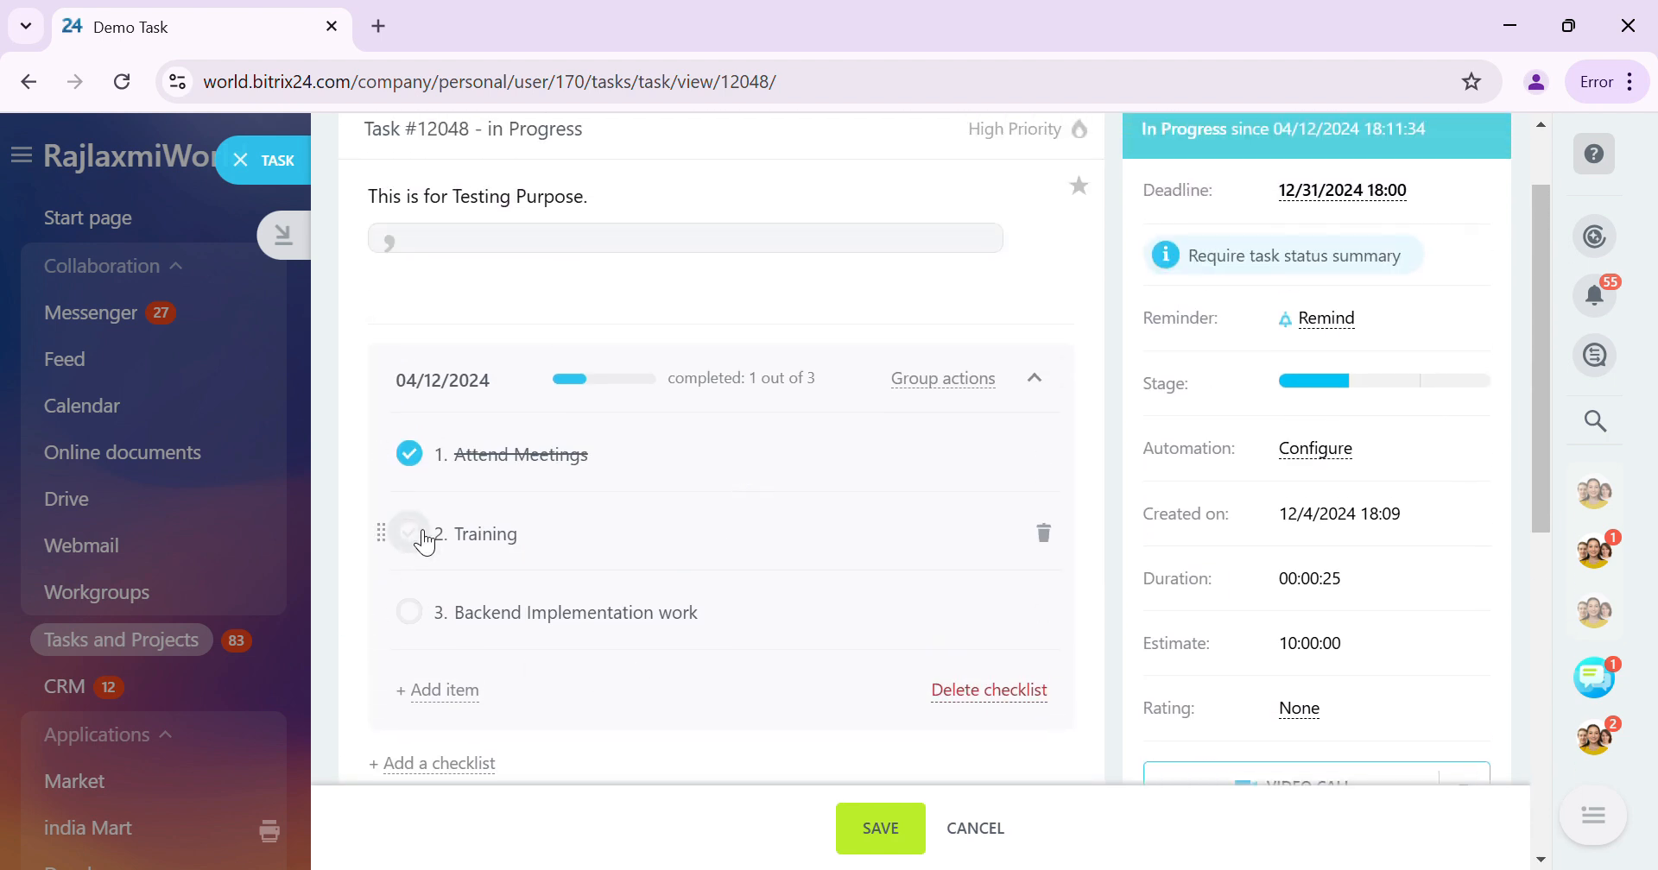
click(410, 532)
scroll(789, 542, down, 2)
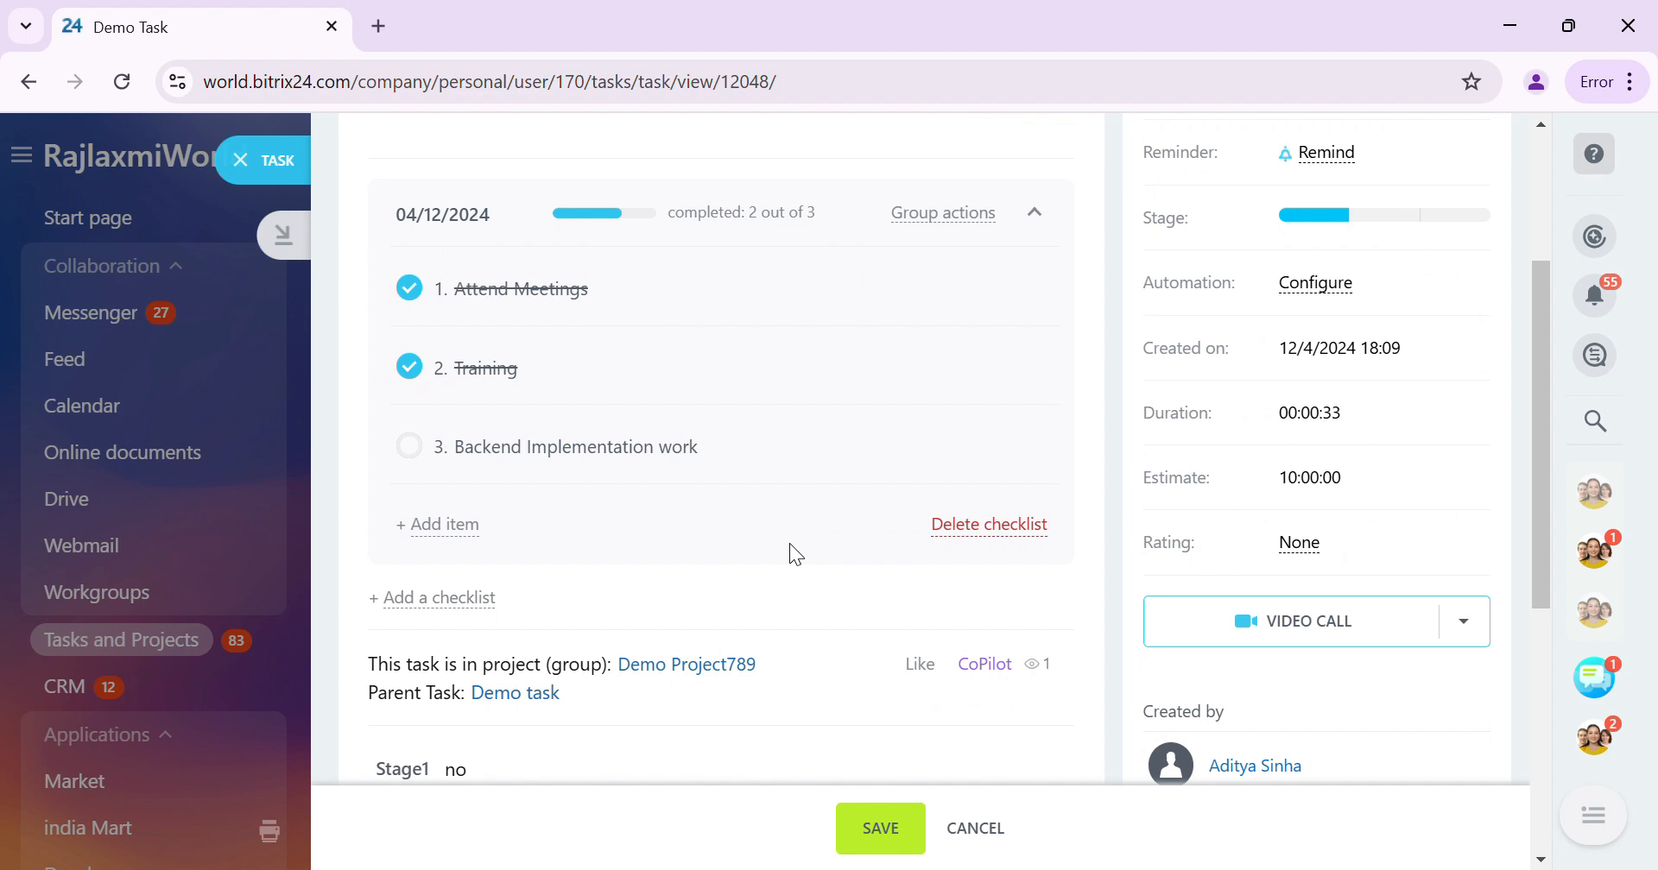
Pause the time tracker, and start it again for the remaining "Backend Implementation work" item.
scroll(789, 545, down, 6)
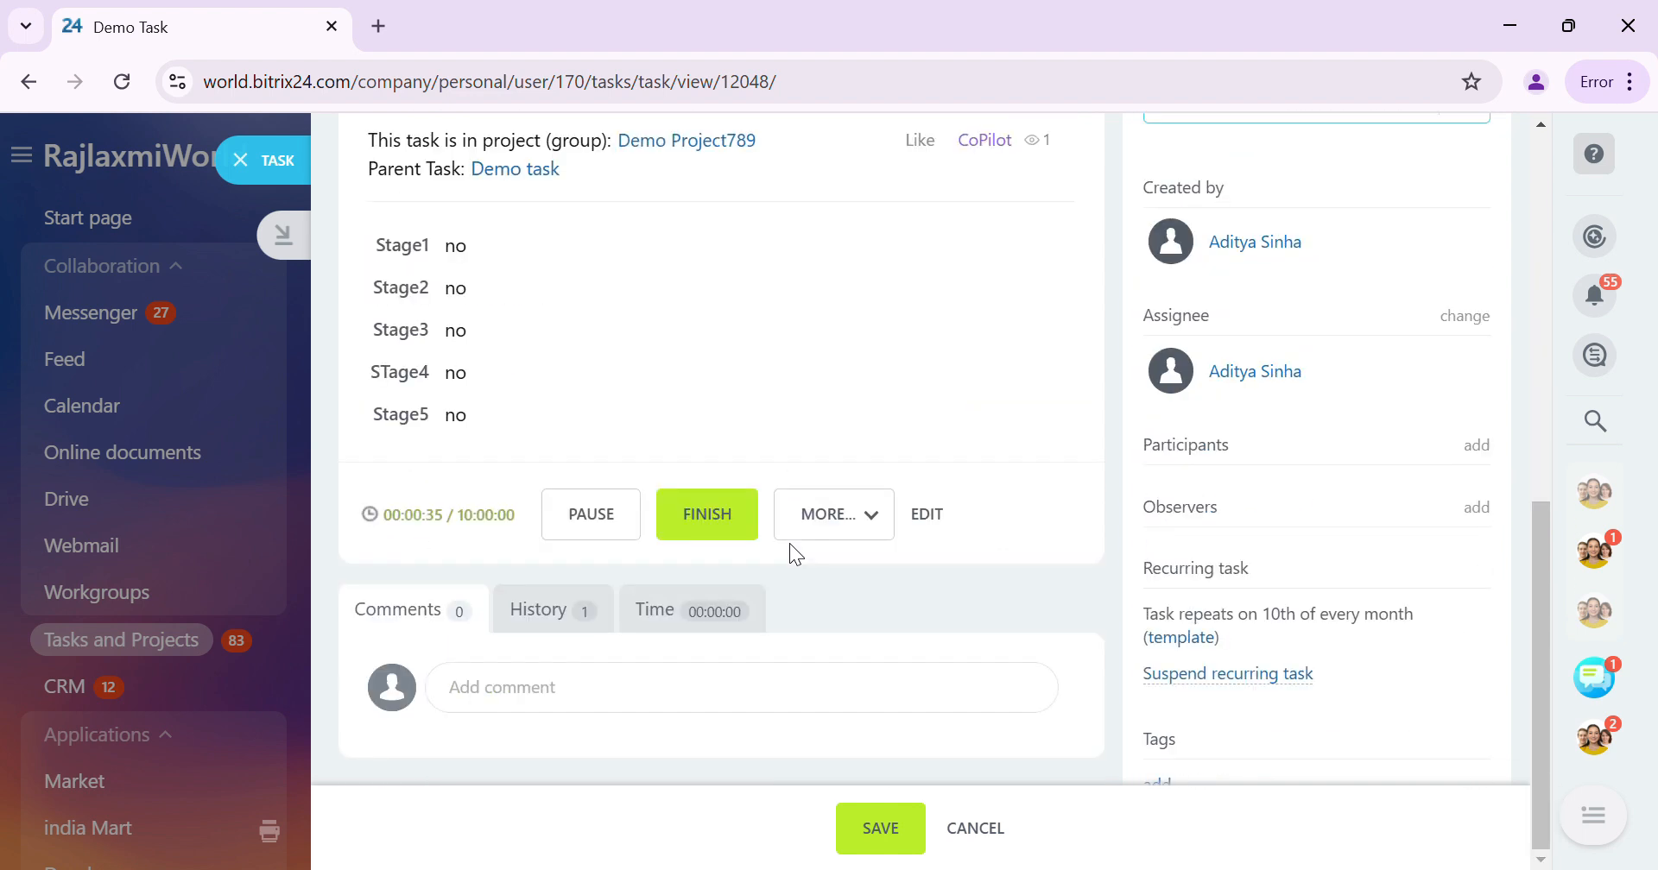
click(619, 535)
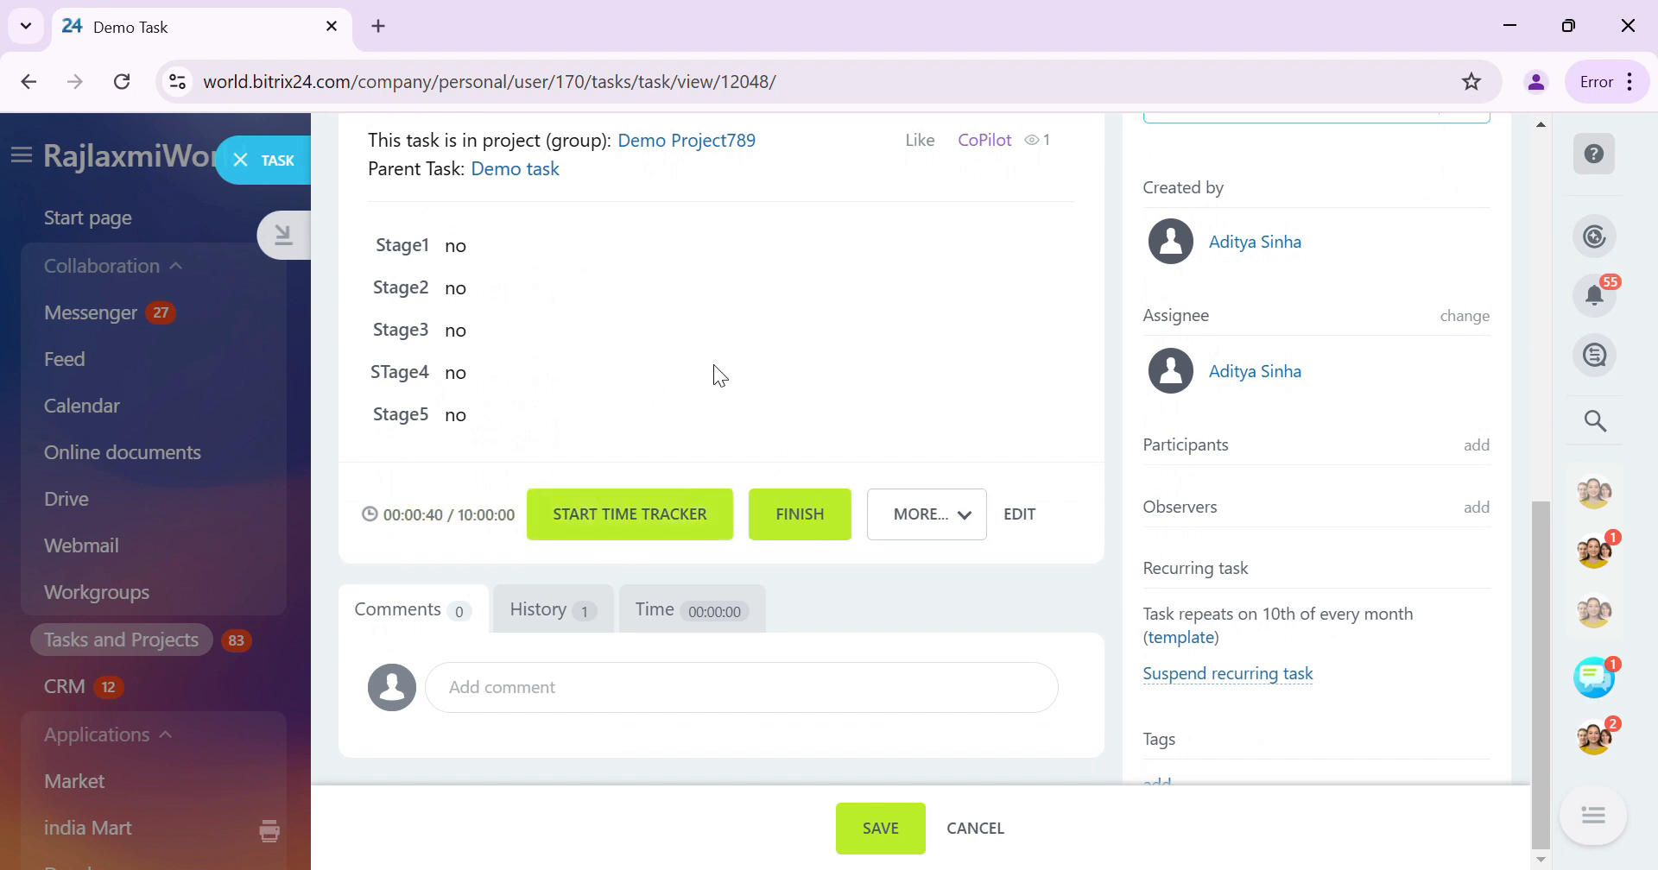
scroll(715, 367, up, 5)
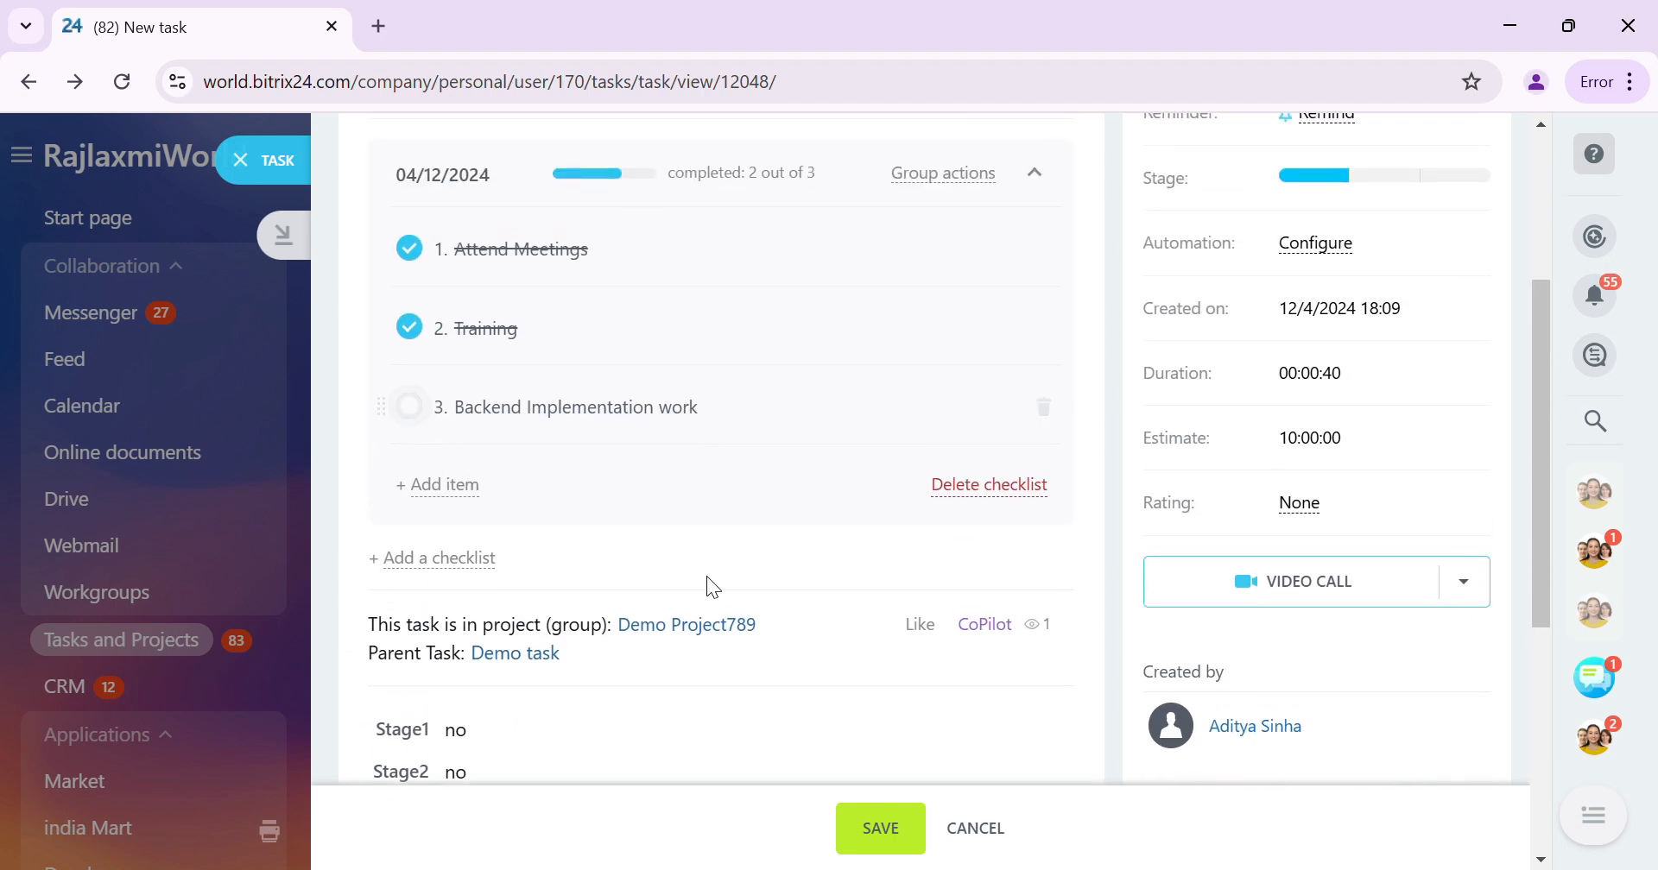
scroll(706, 577, down, 4)
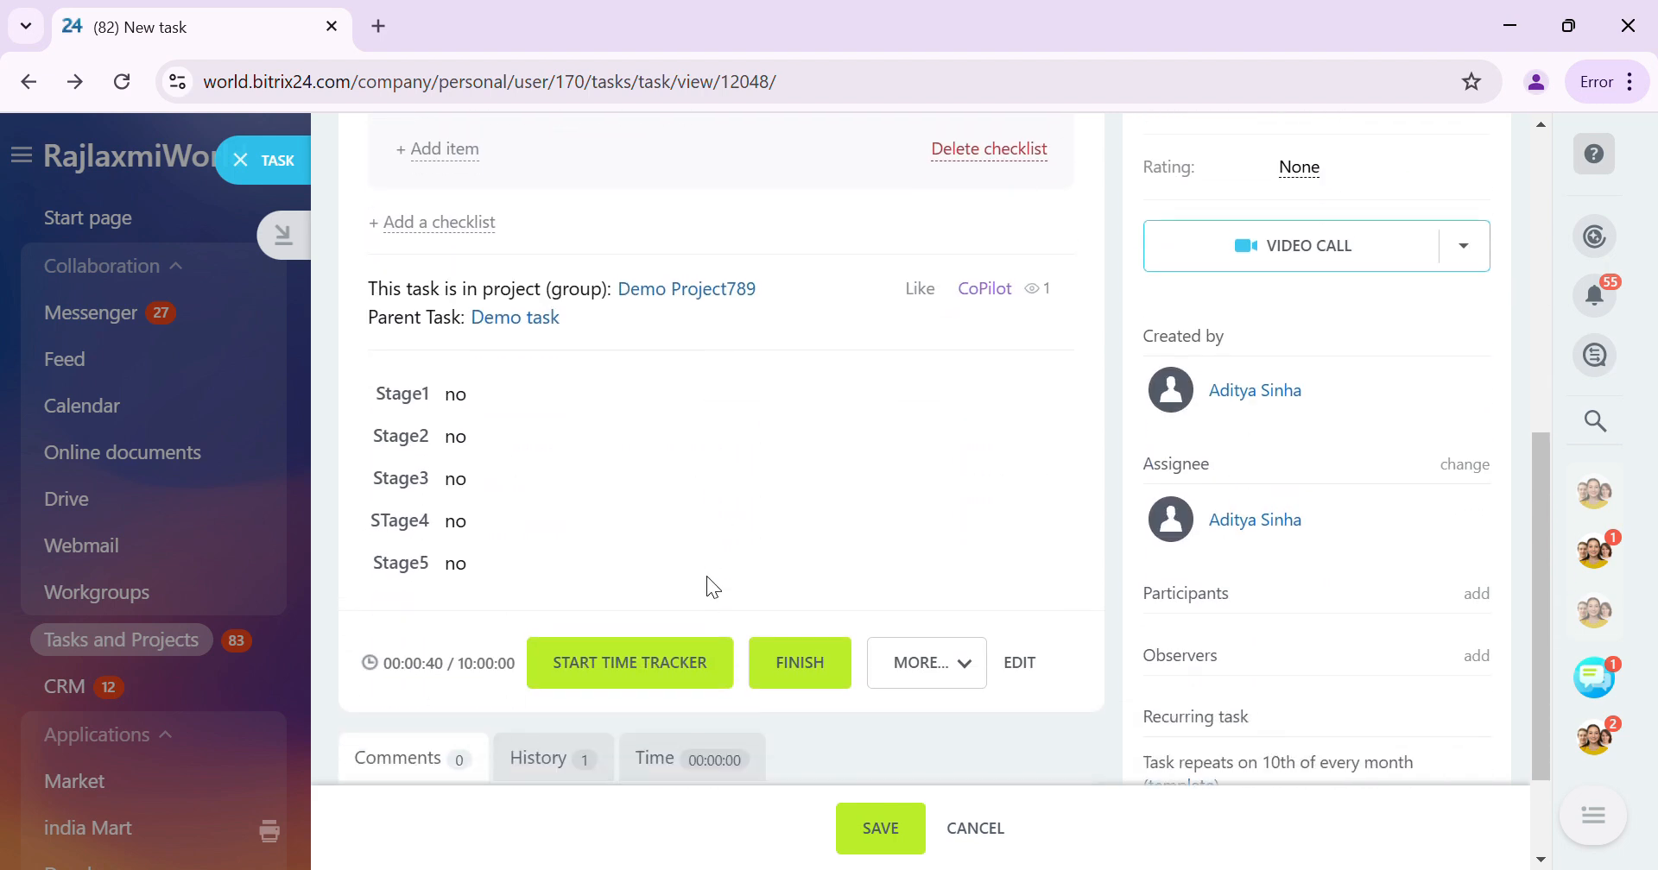
click(634, 652)
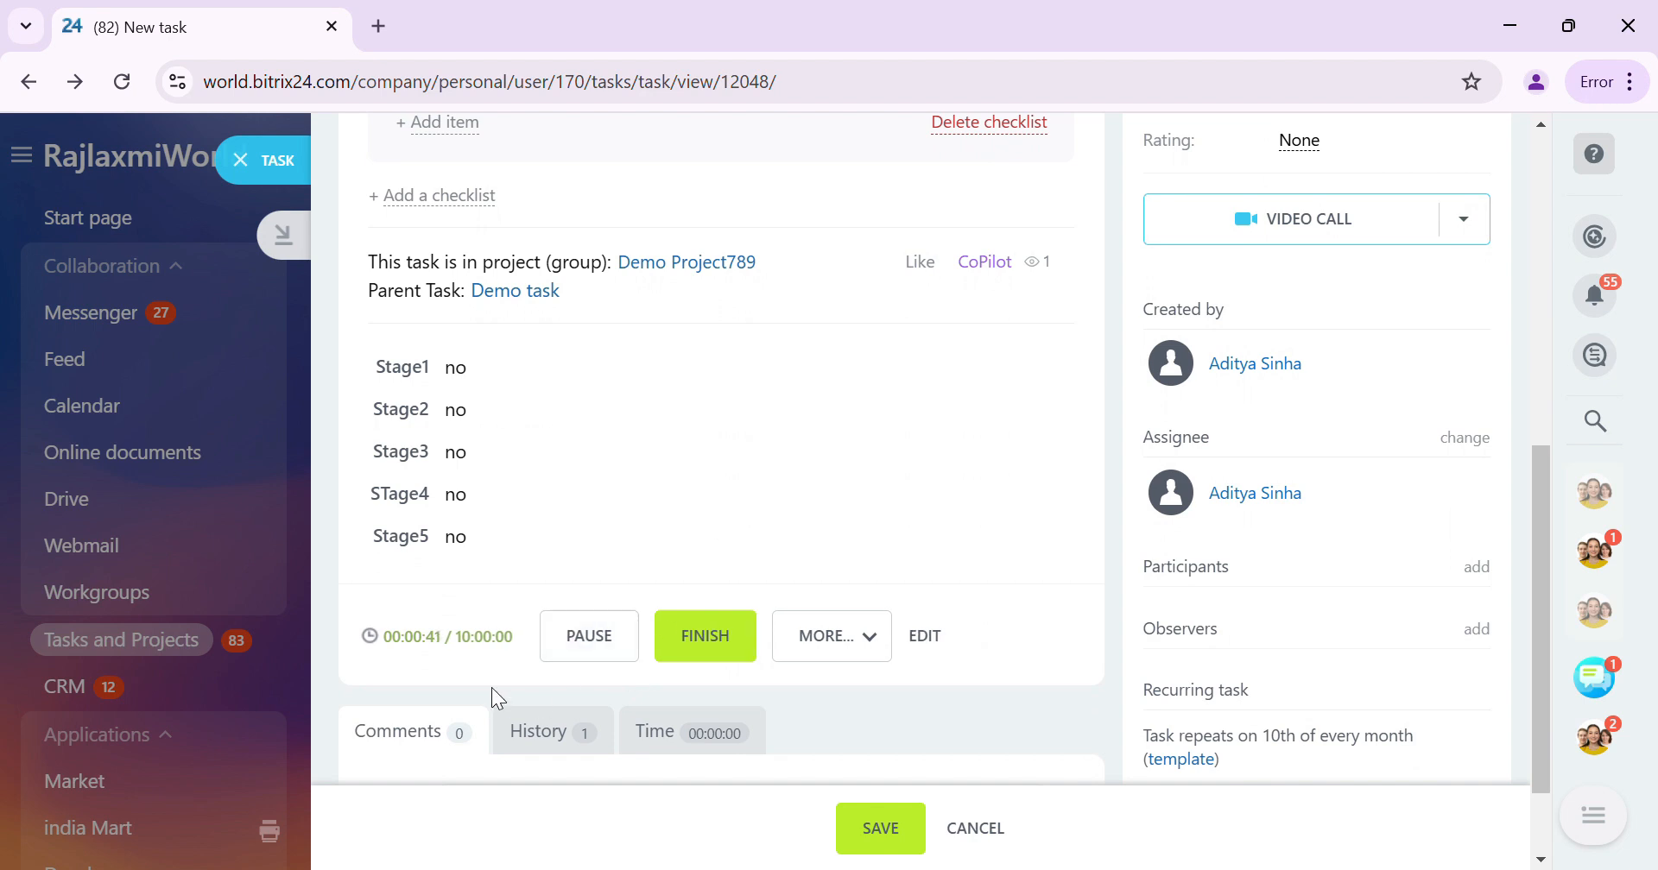
Mark the "Backend Implementation work" checklist item as complete and pause the time tracker.
scroll(814, 489, up, 6)
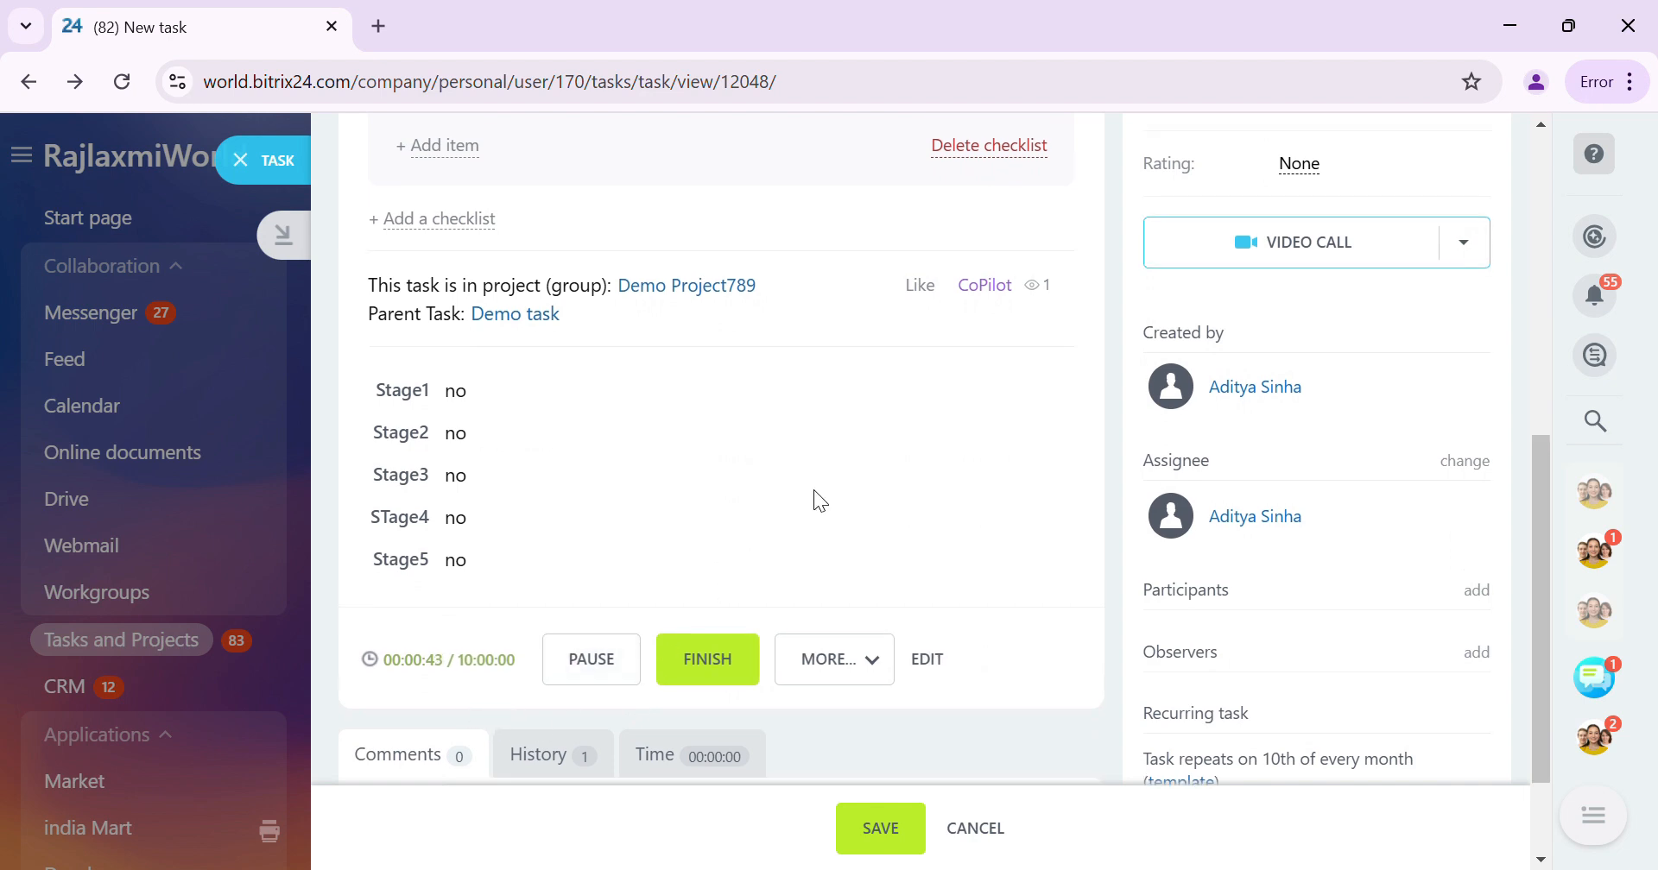
scroll(813, 491, up, 2)
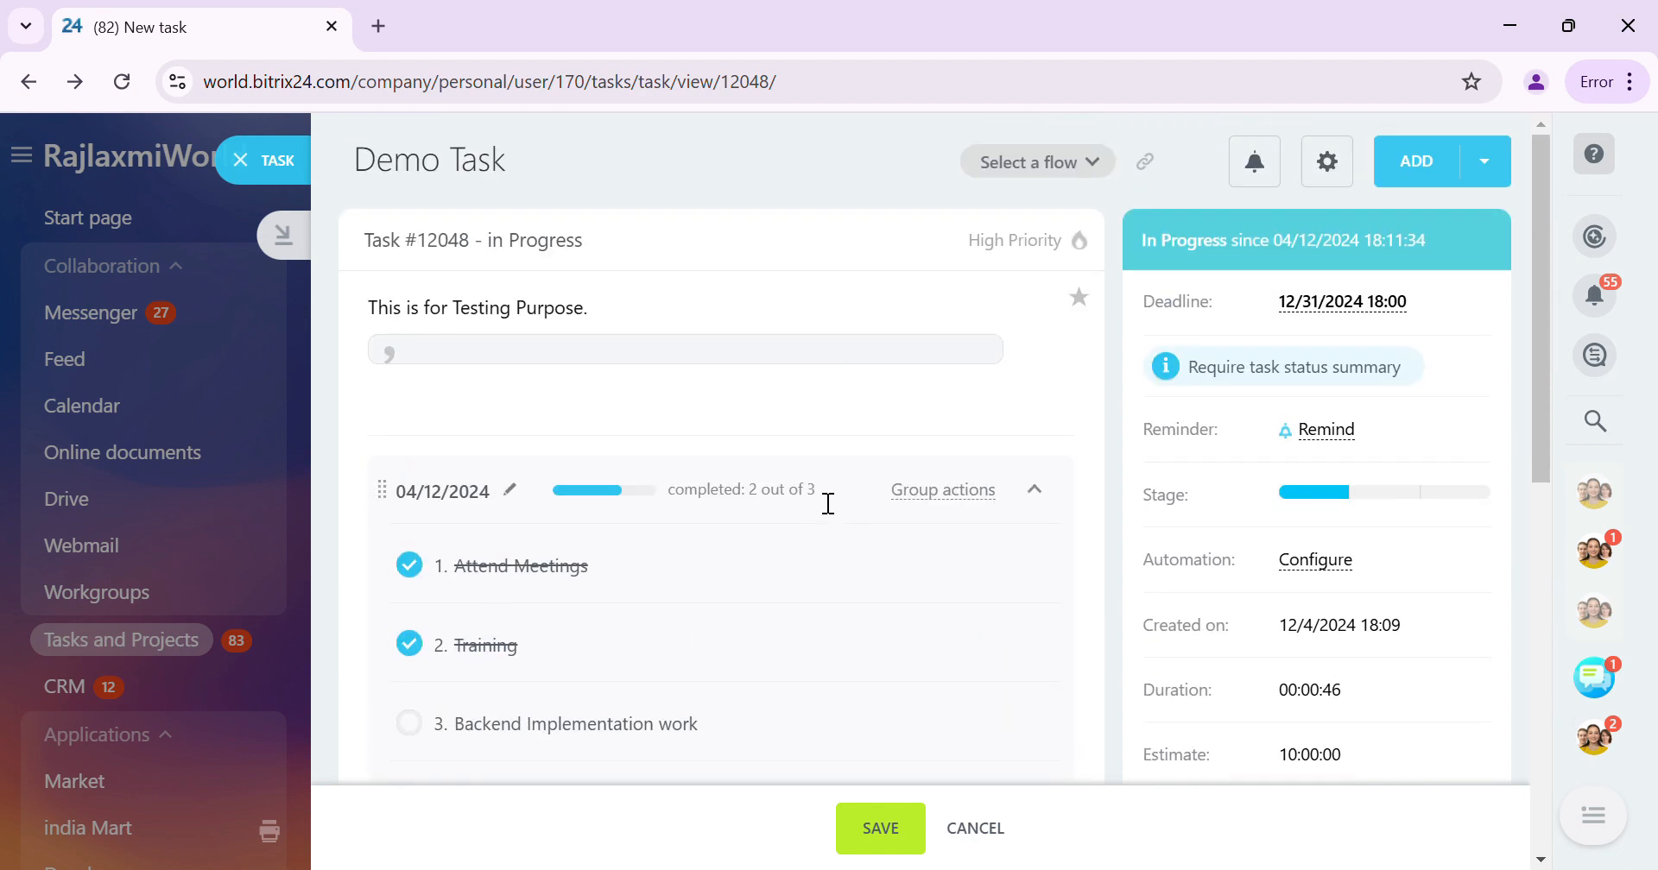
click(409, 725)
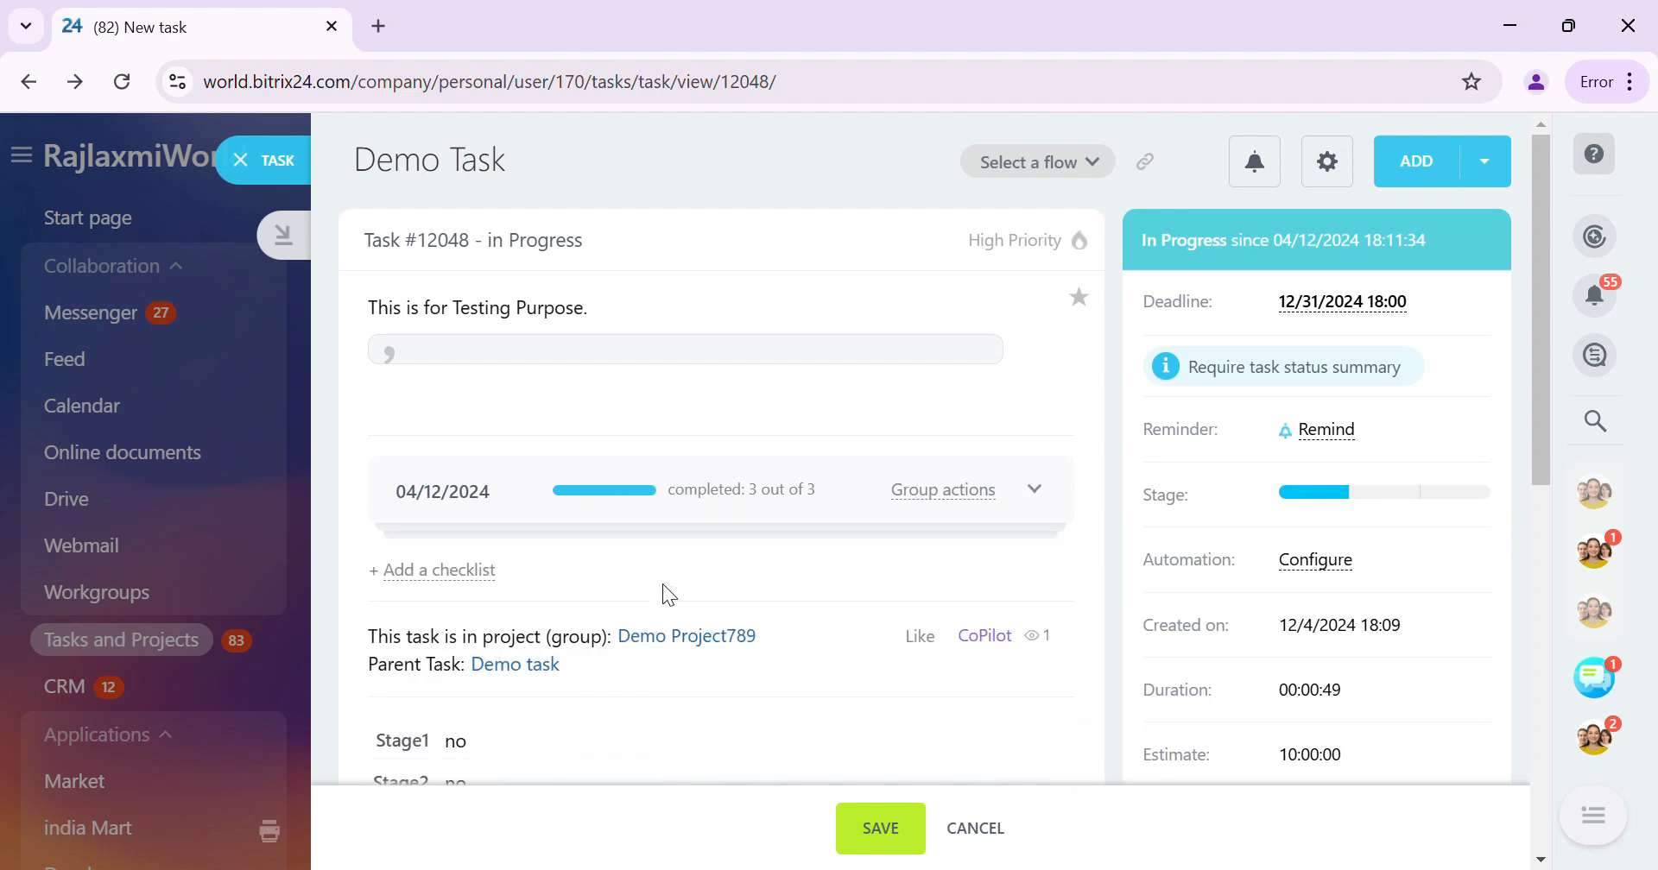
scroll(875, 559, down, 4)
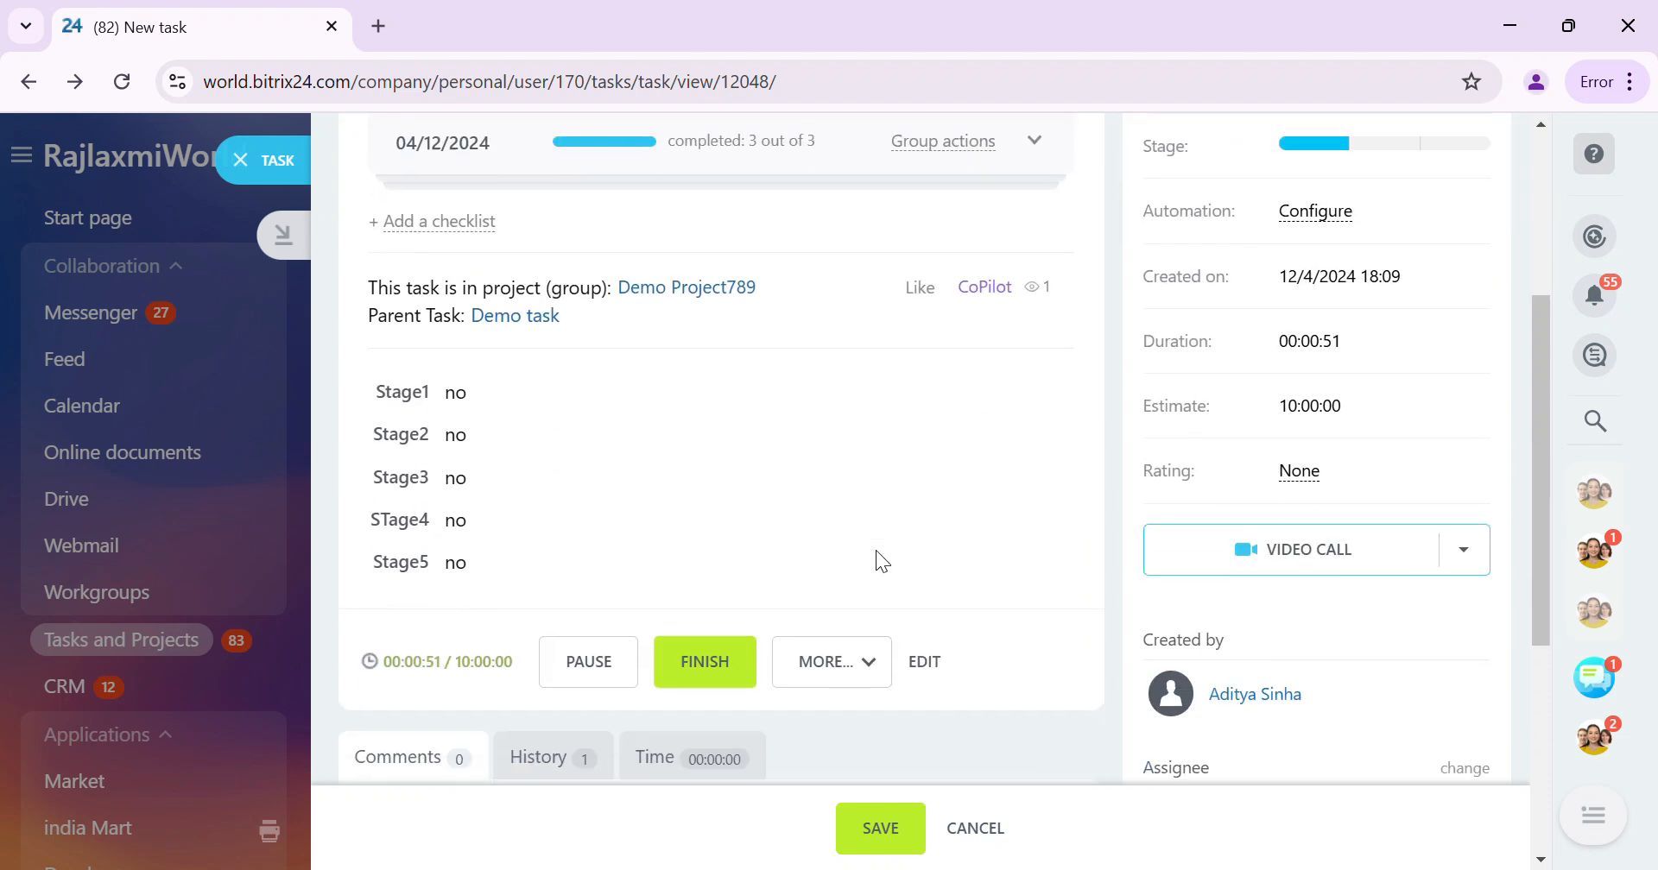
click(628, 648)
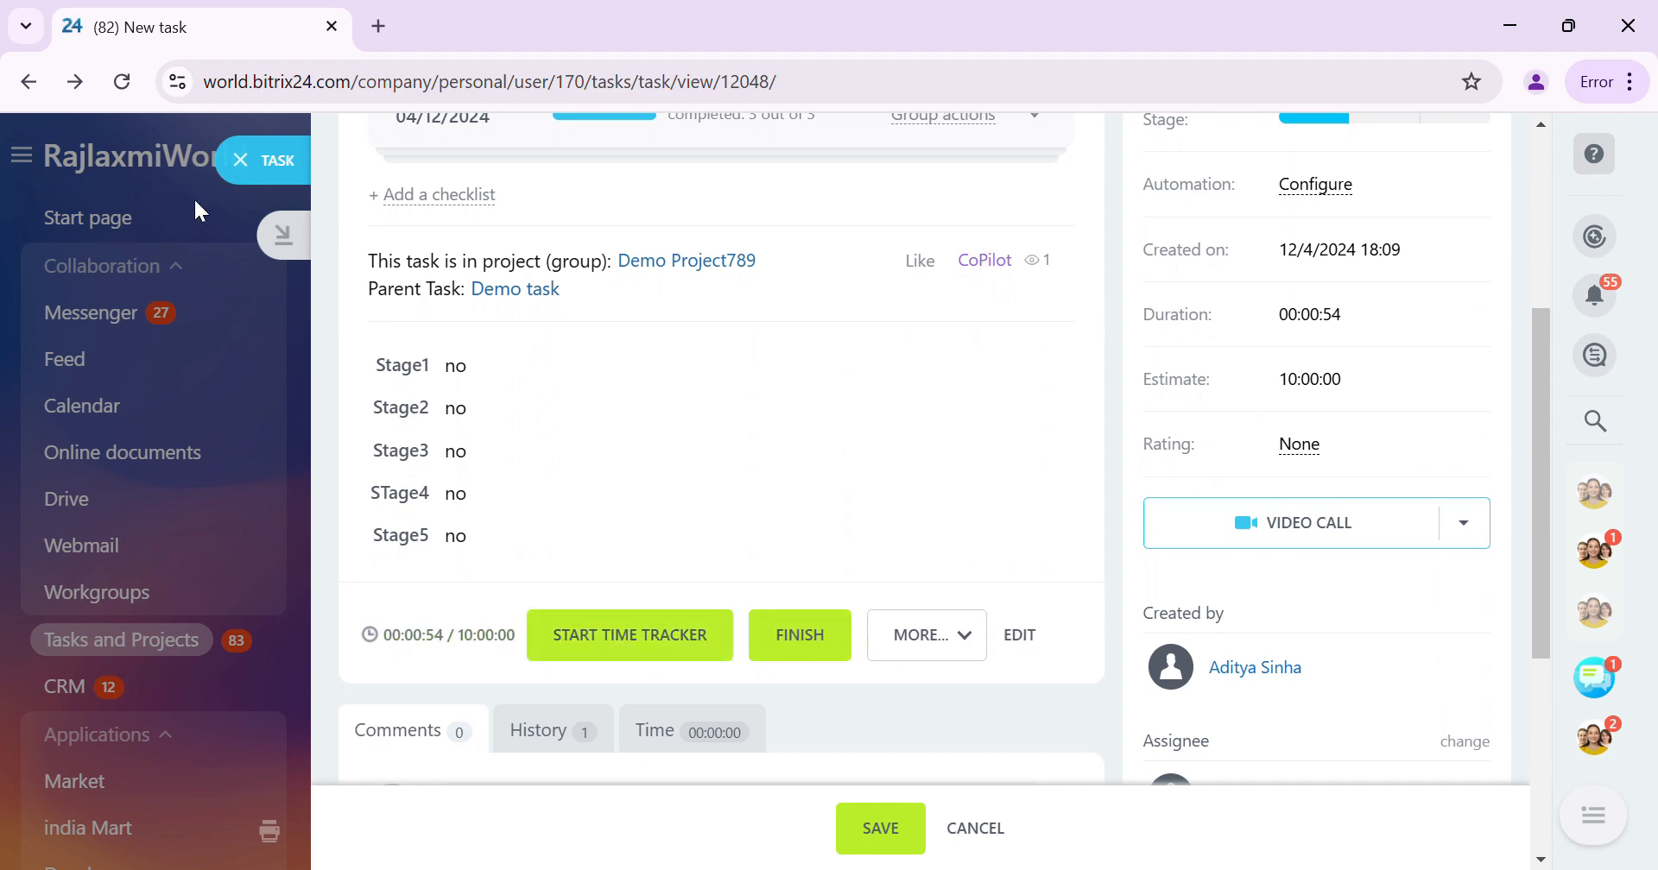
Reload the task page and open the task's time records.
click(122, 82)
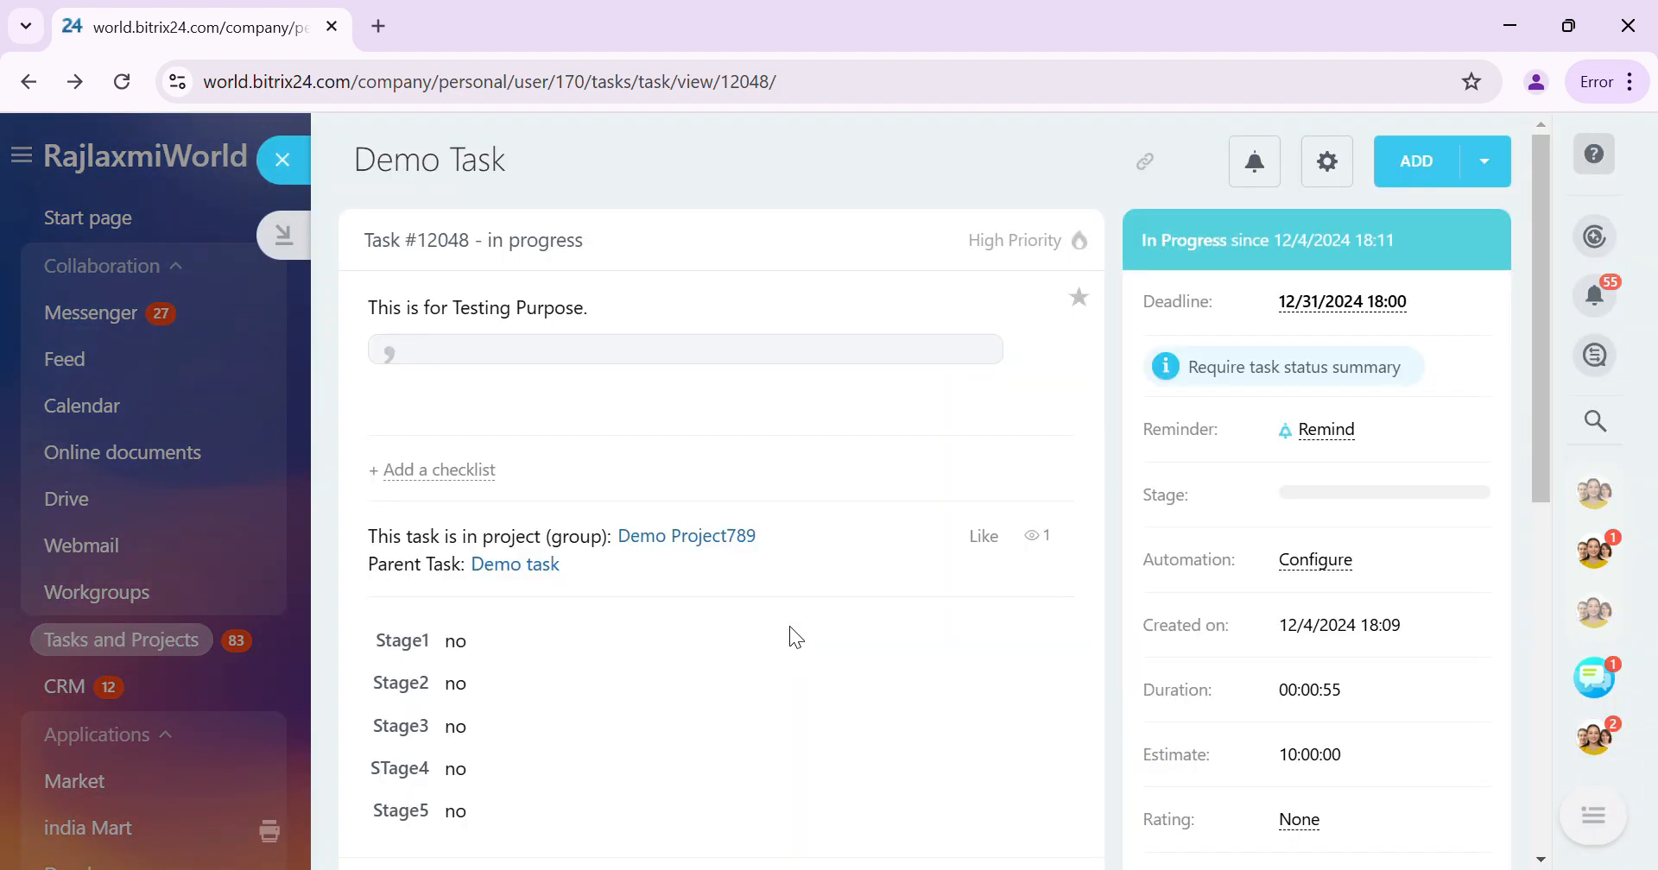
scroll(796, 637, down, 10)
click(712, 237)
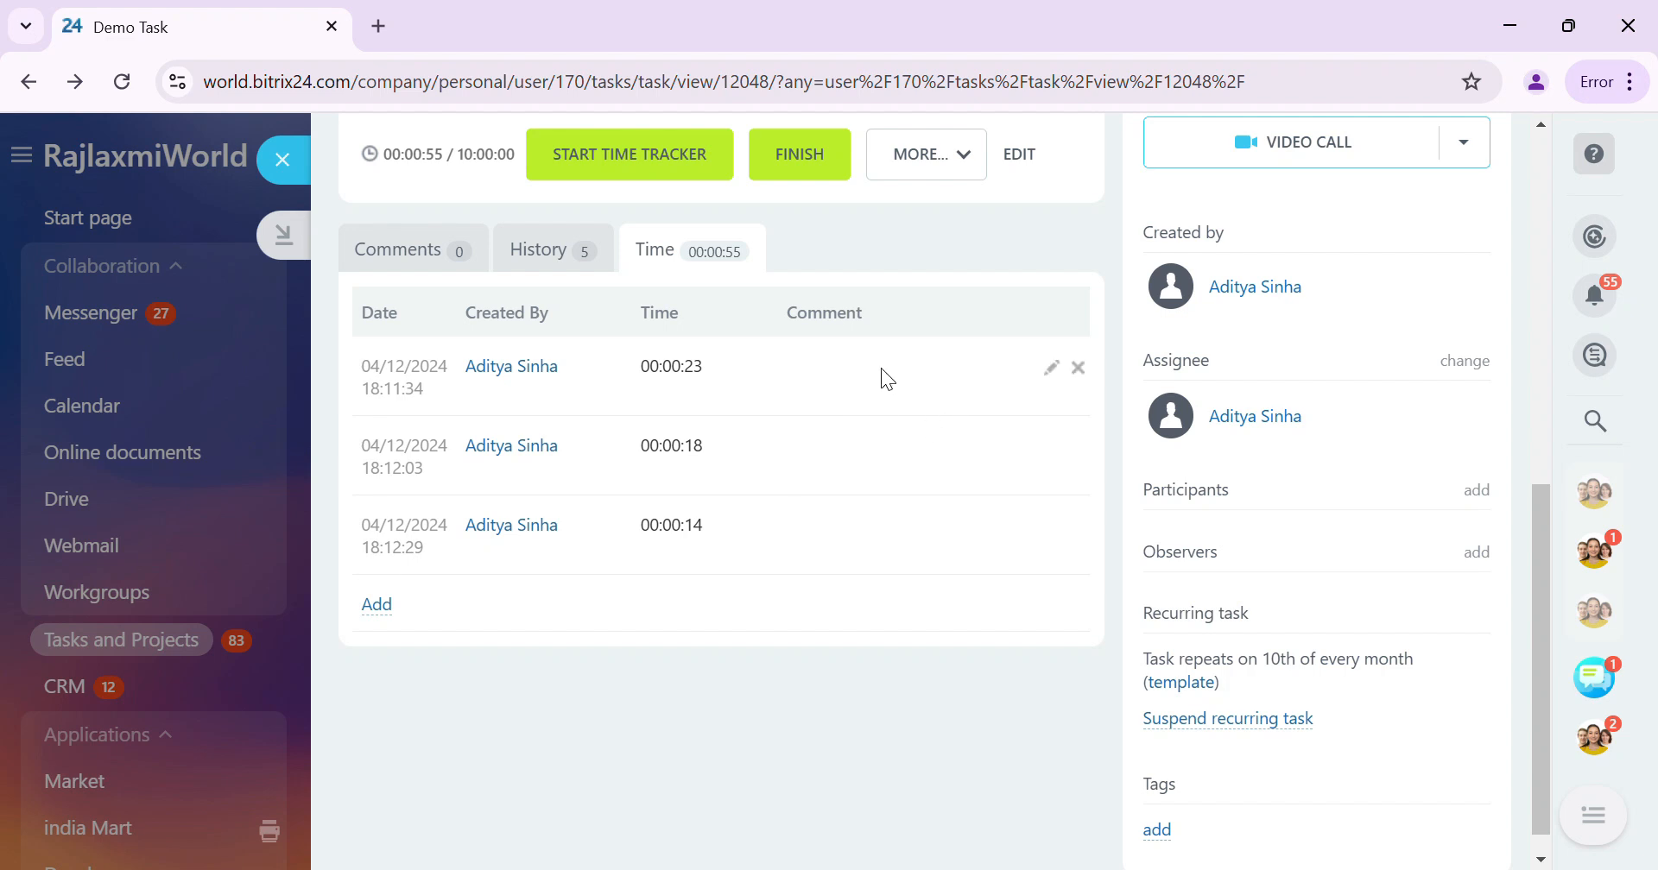
Add the comment "Attends Meeting" to the first time record and save it.
click(1051, 369)
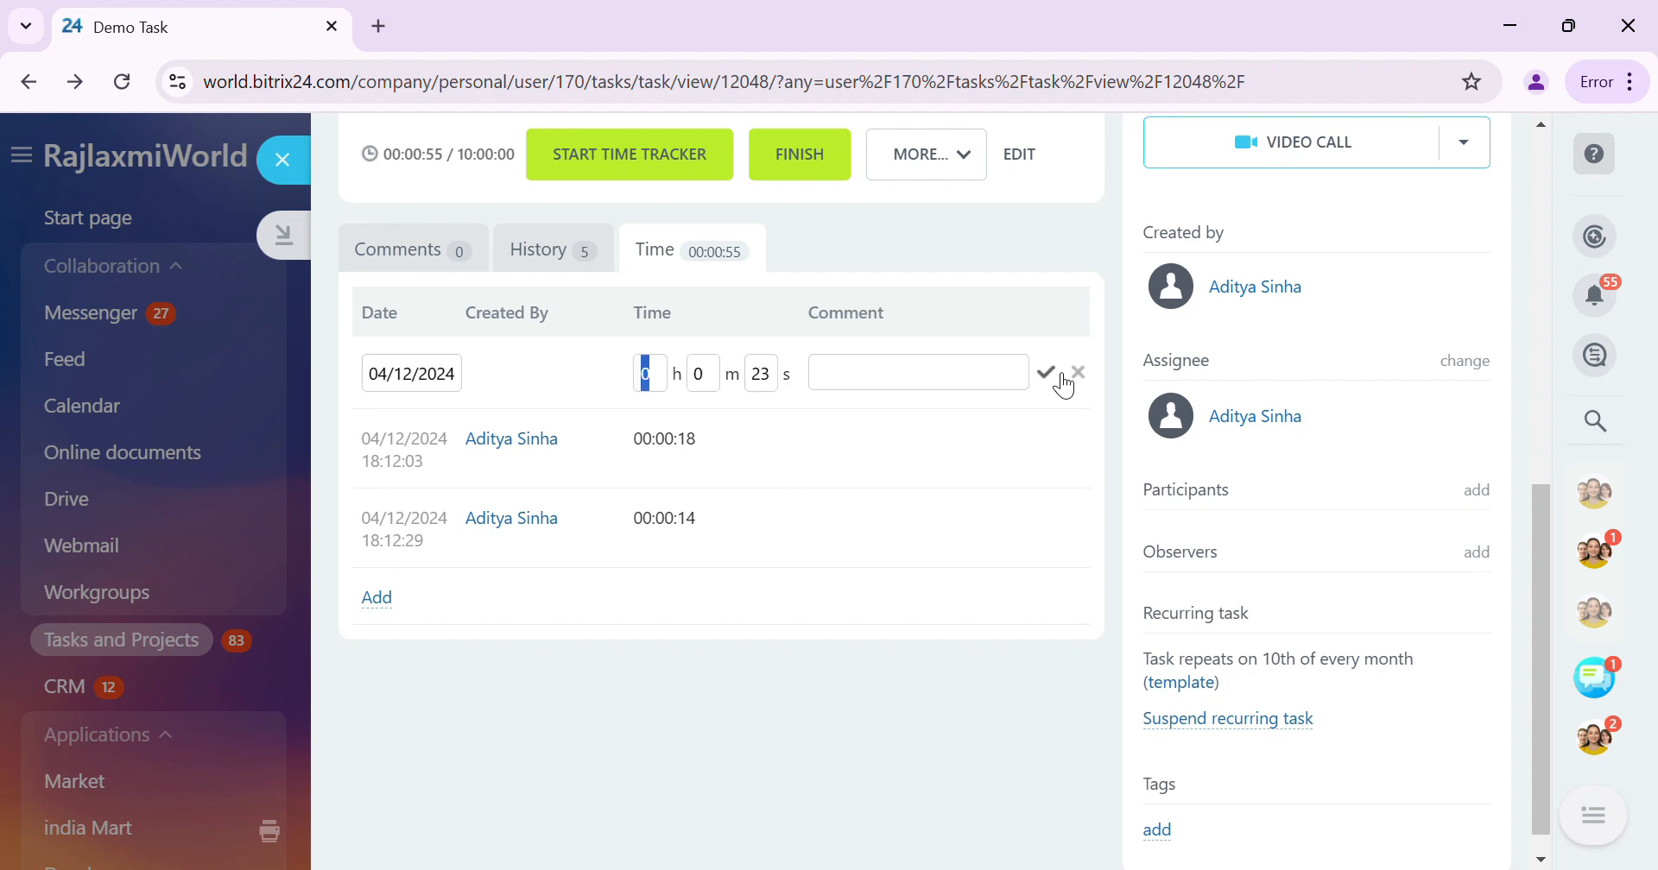
click(914, 381)
text(A)
text(tte)
text(dns)
key(BackSpace)
key(BackSpace)
key(BackSpace)
key(BackSpace)
text(nds Meeting)
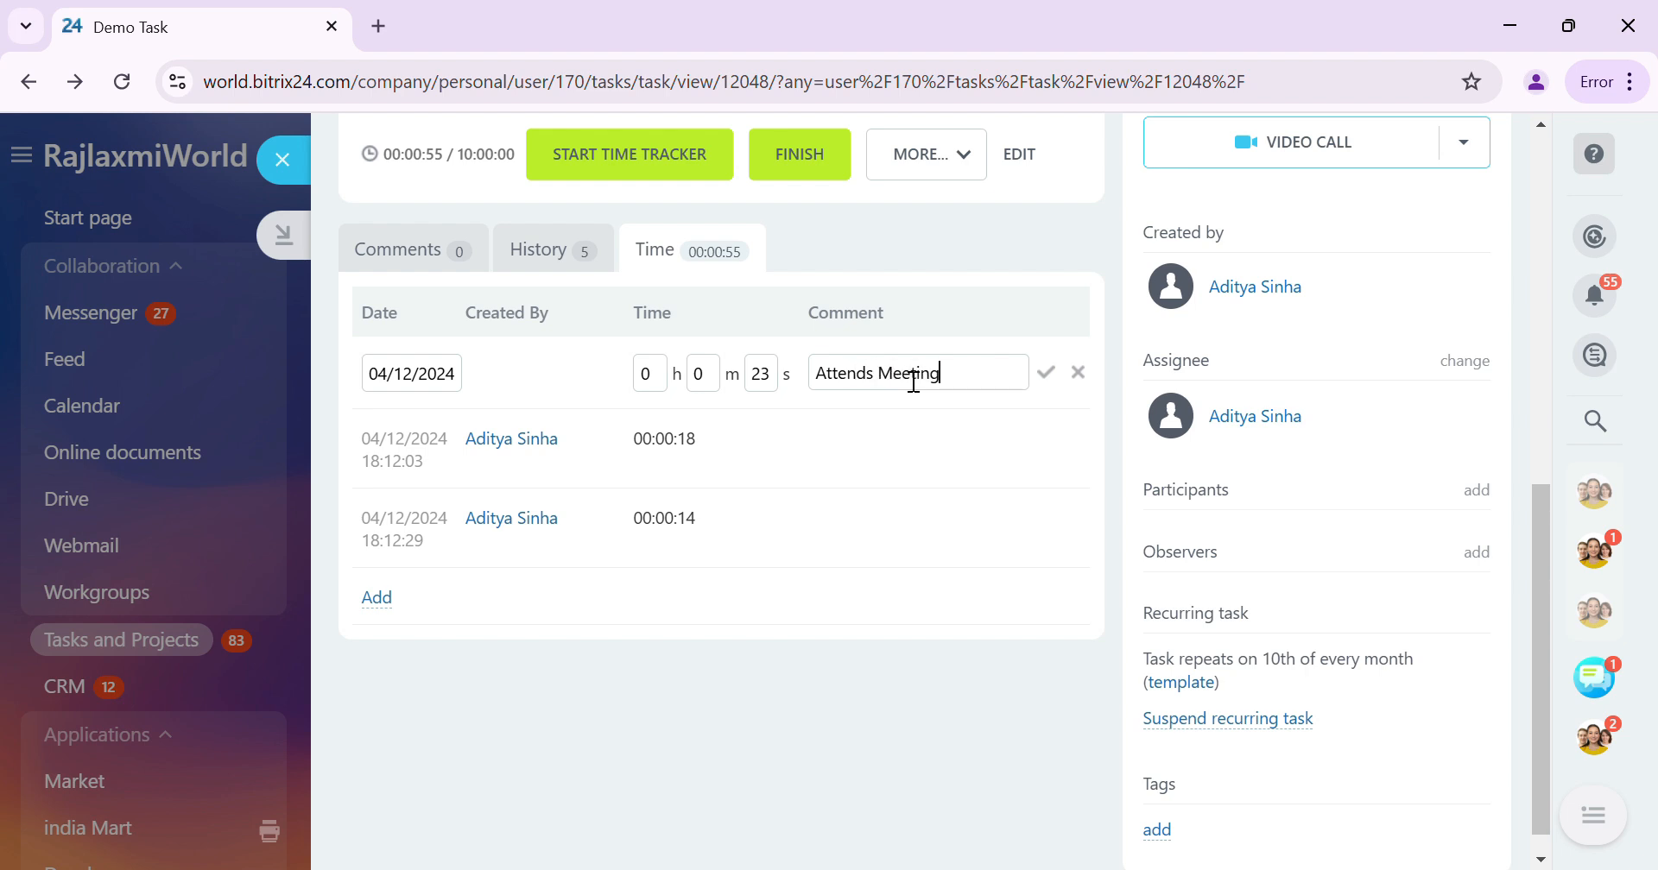
click(1045, 375)
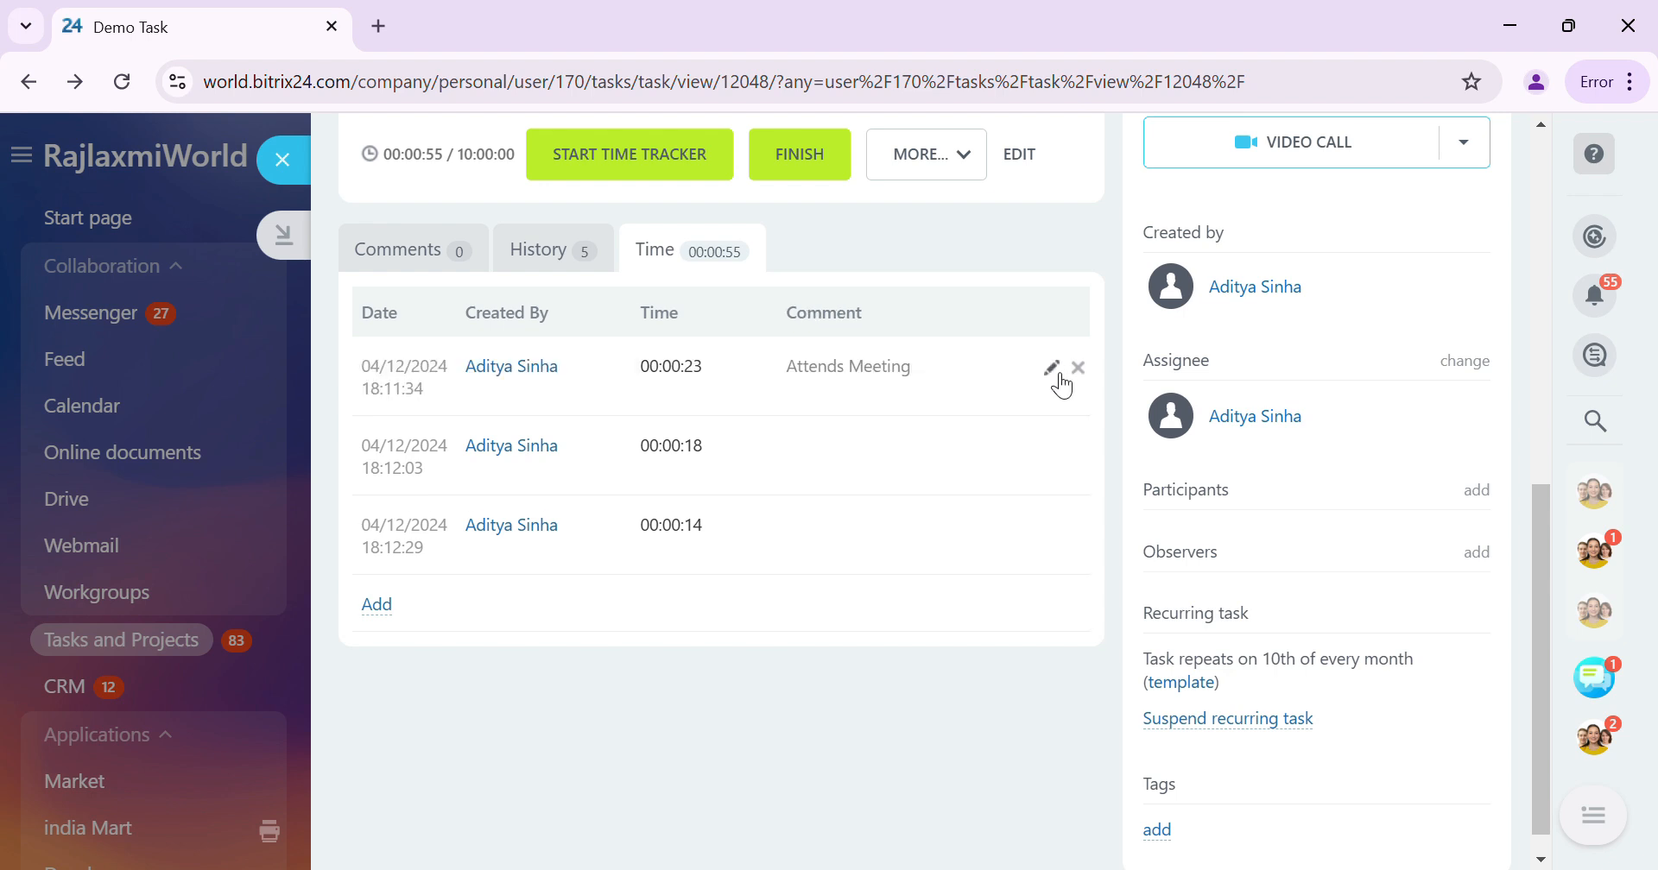
Add the comment "Training" to the second time record and save it.
click(1050, 449)
click(903, 470)
text(T)
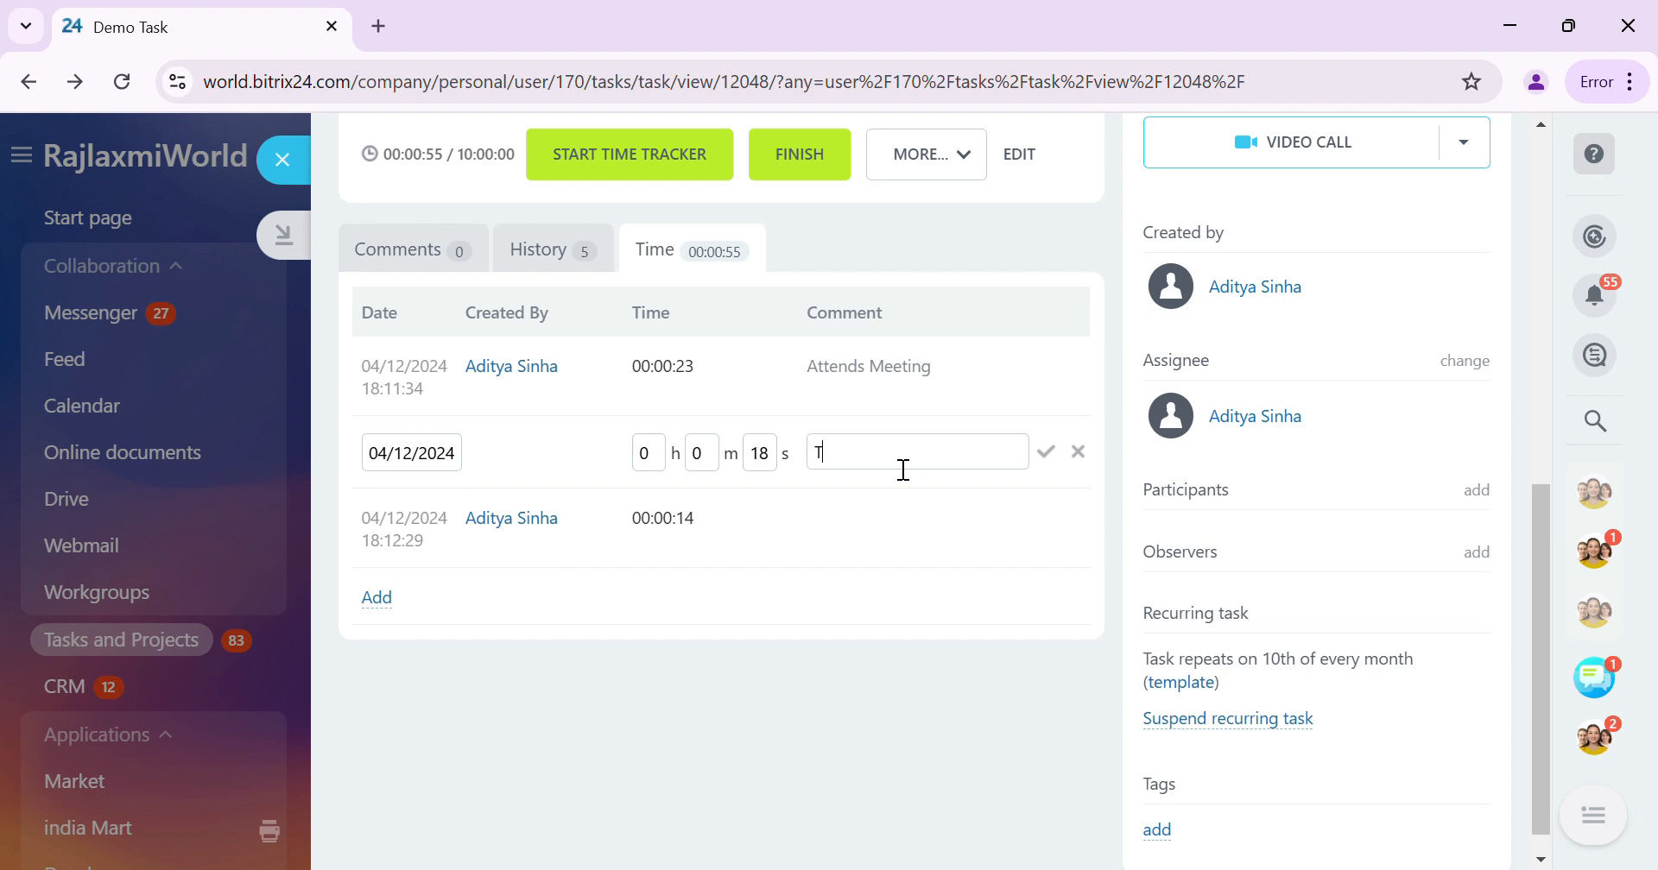
text(raining)
click(1047, 452)
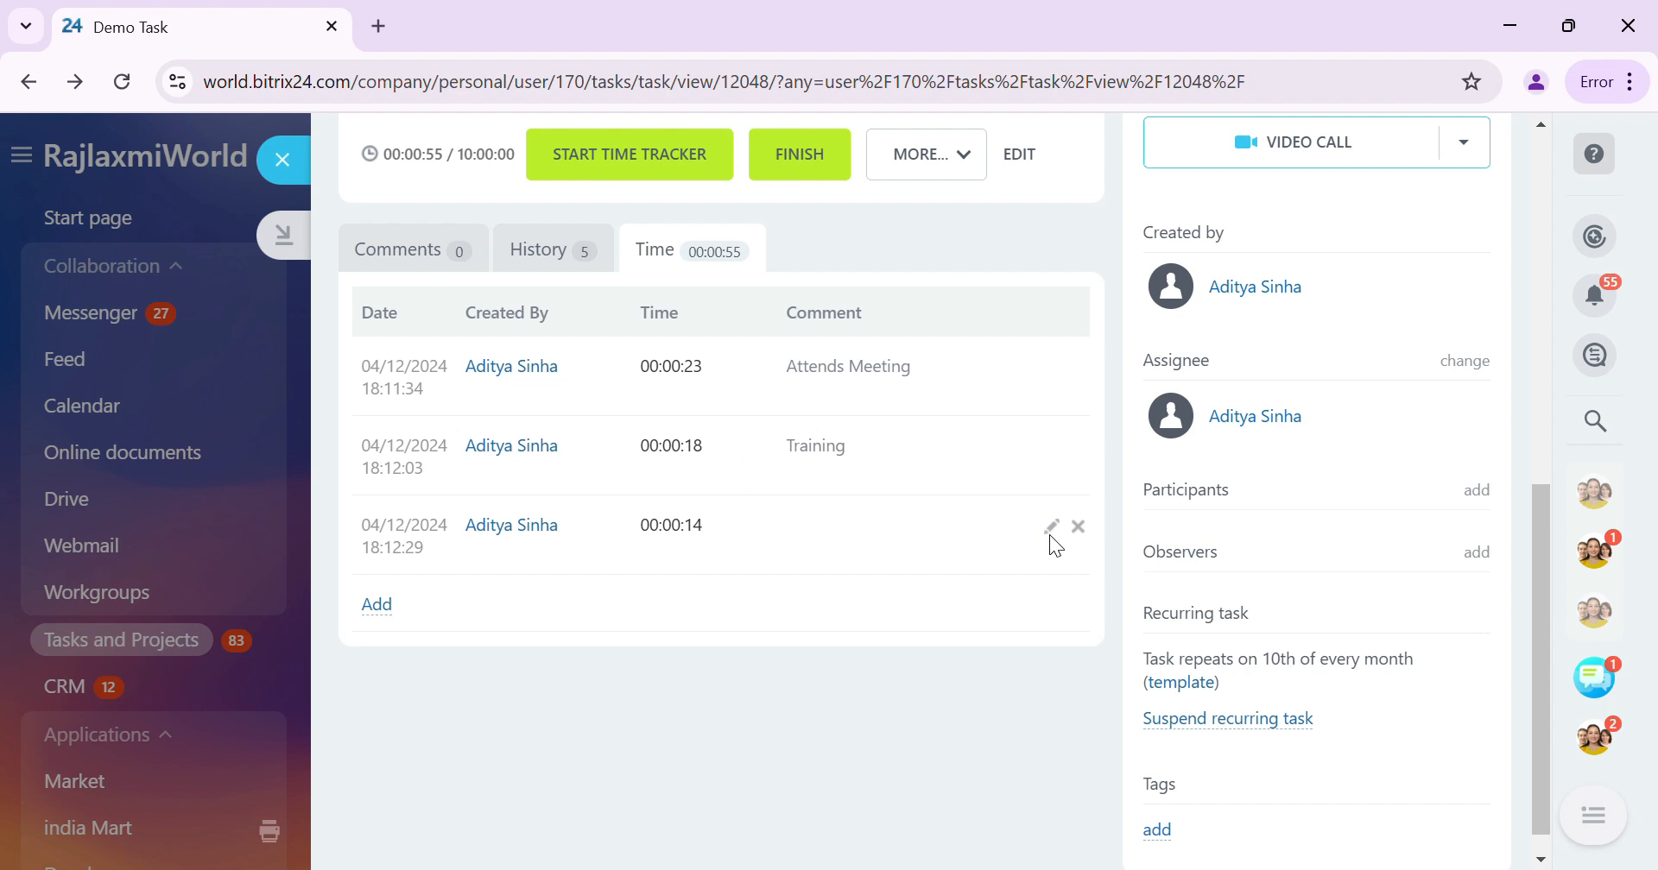
Add the comment "Backend Implementation work" to the third time record and save it.
click(1053, 529)
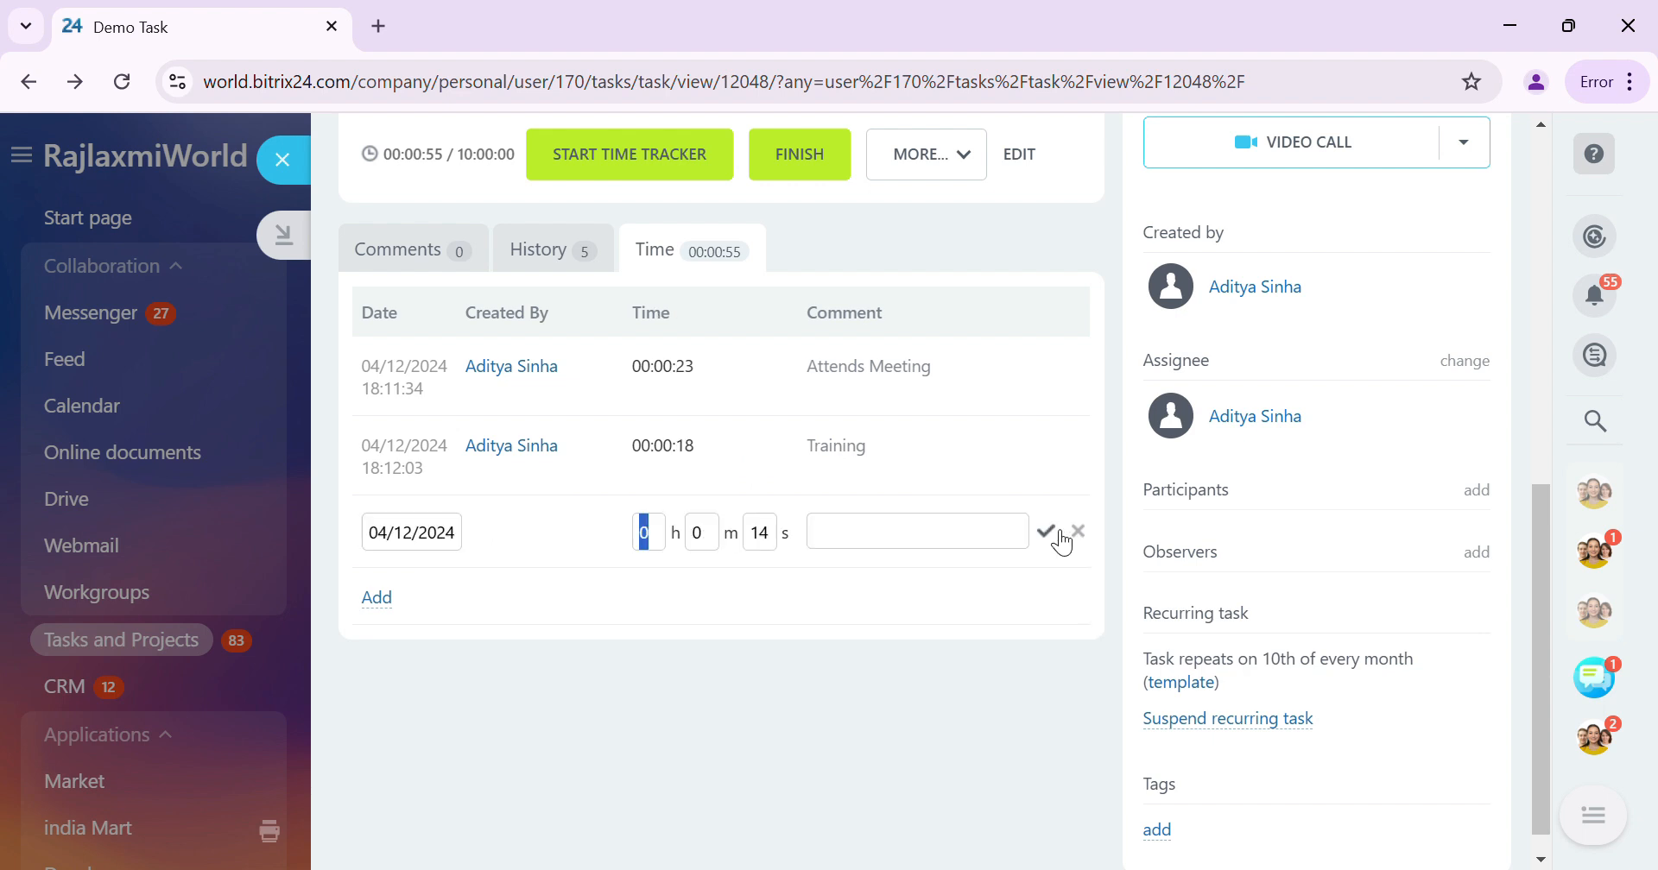
click(934, 533)
text(Backend Imo)
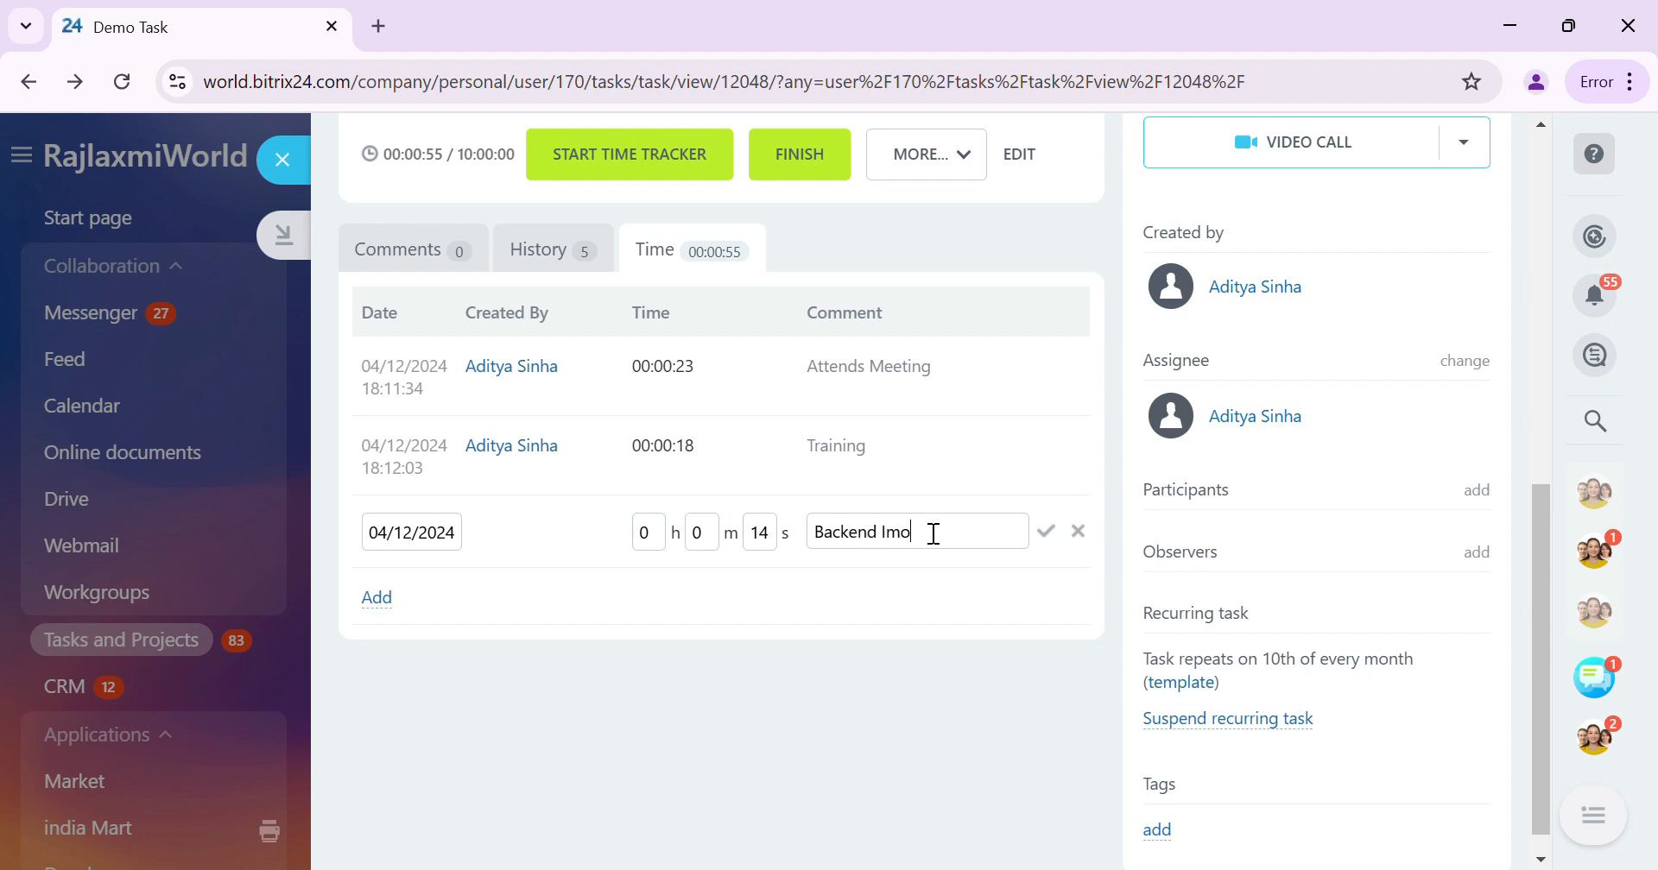
key(BackSpace)
text(plementation work)
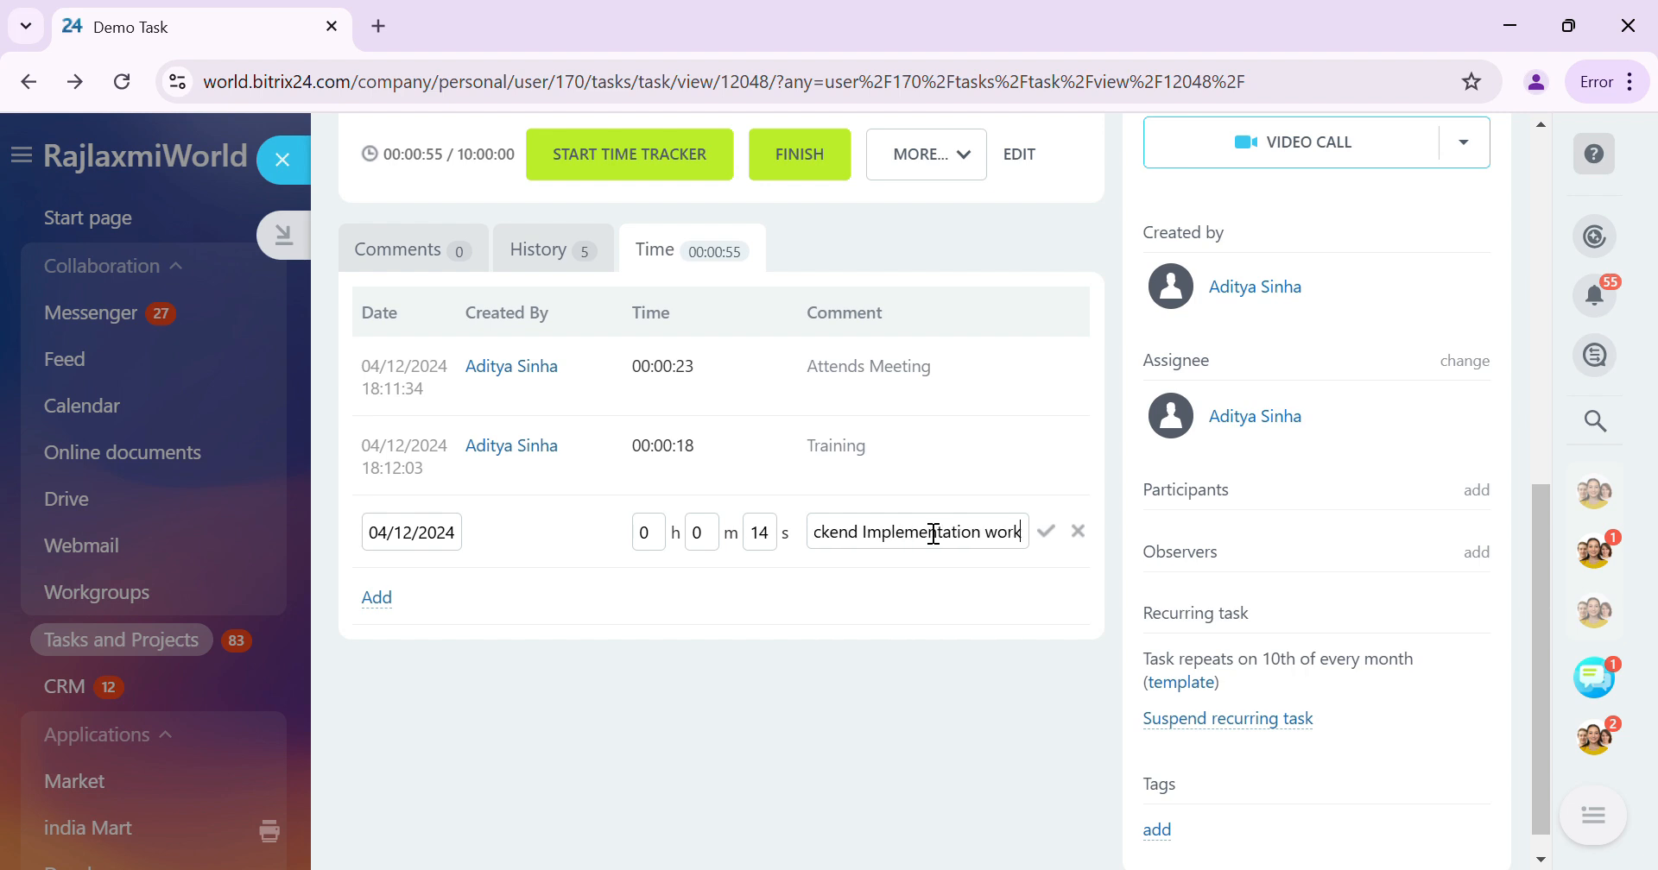
click(1053, 539)
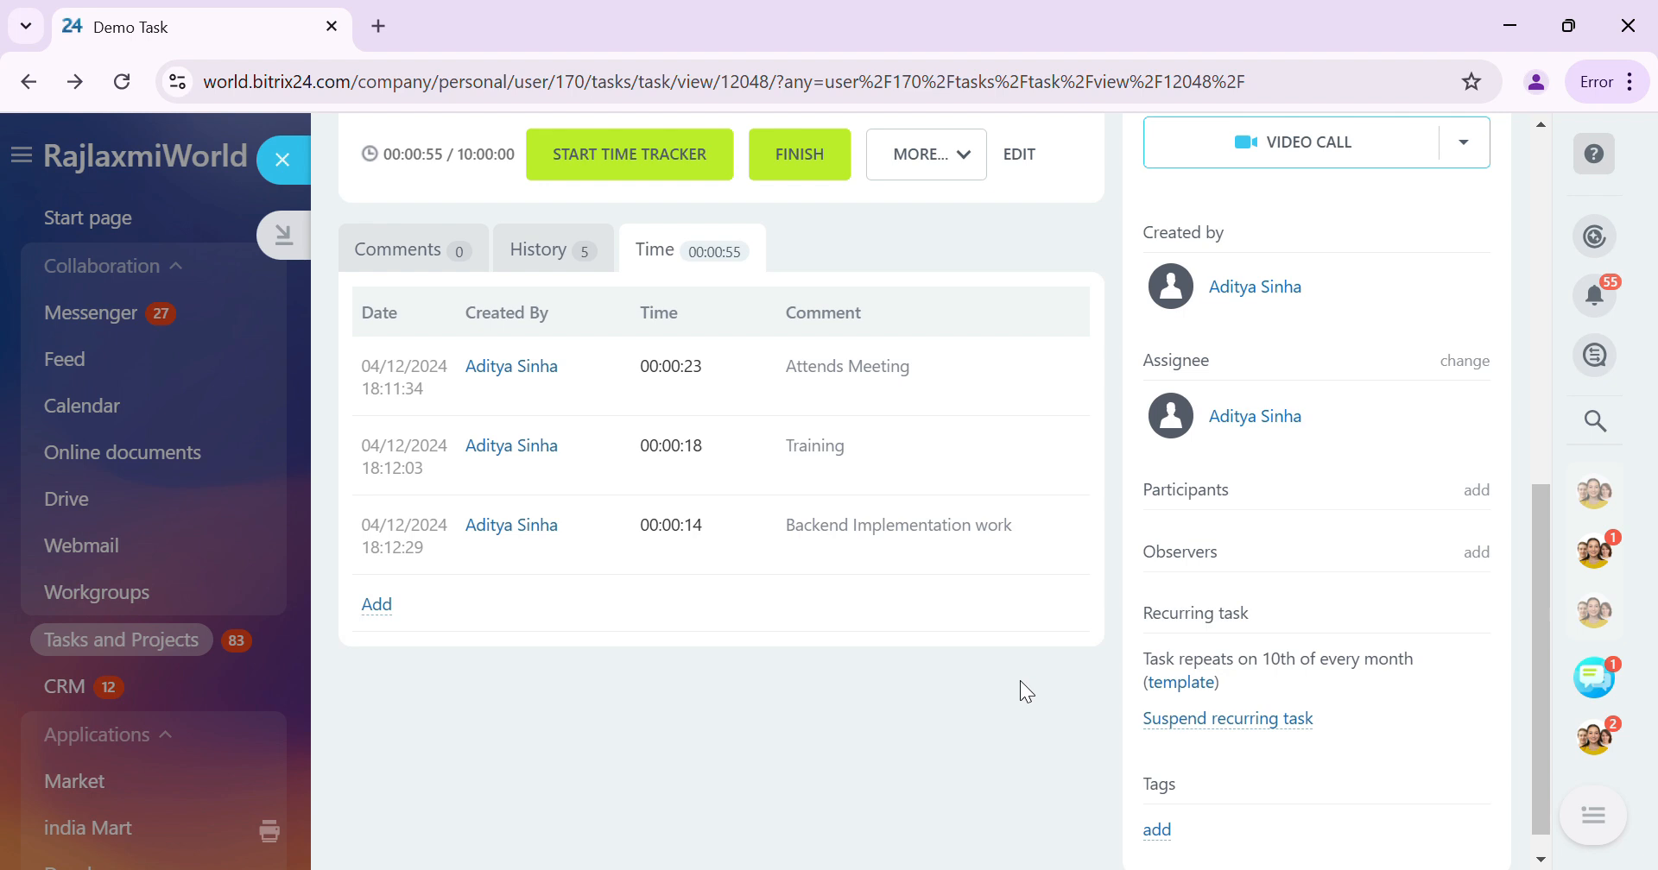
scroll(913, 671, up, 5)
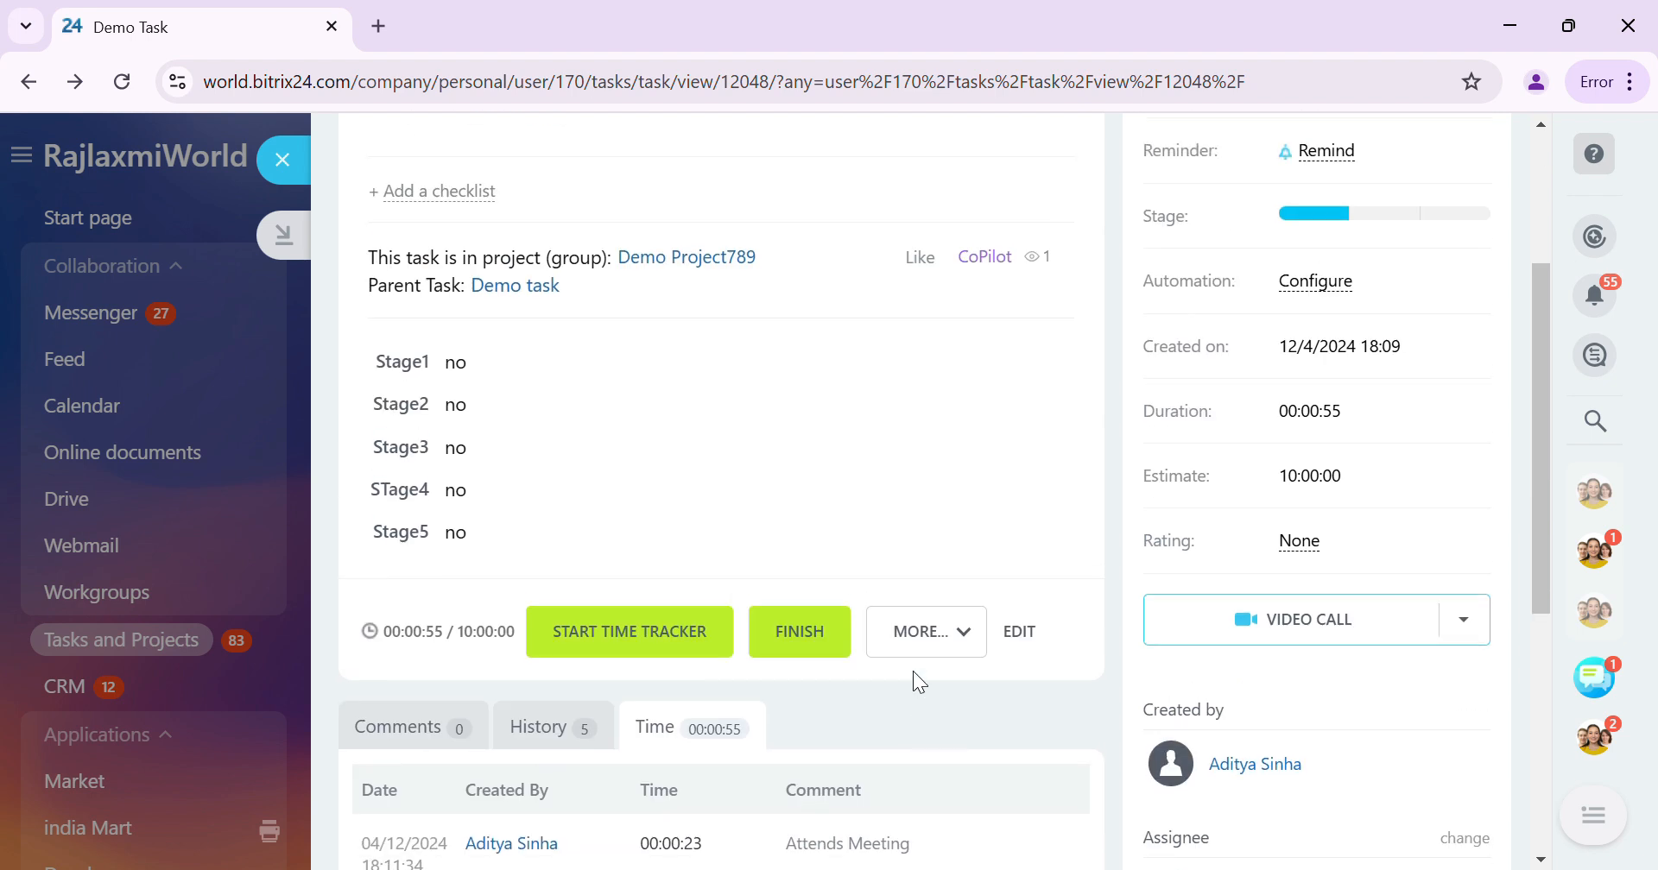
scroll(912, 672, down, 4)
scroll(914, 672, up, 5)
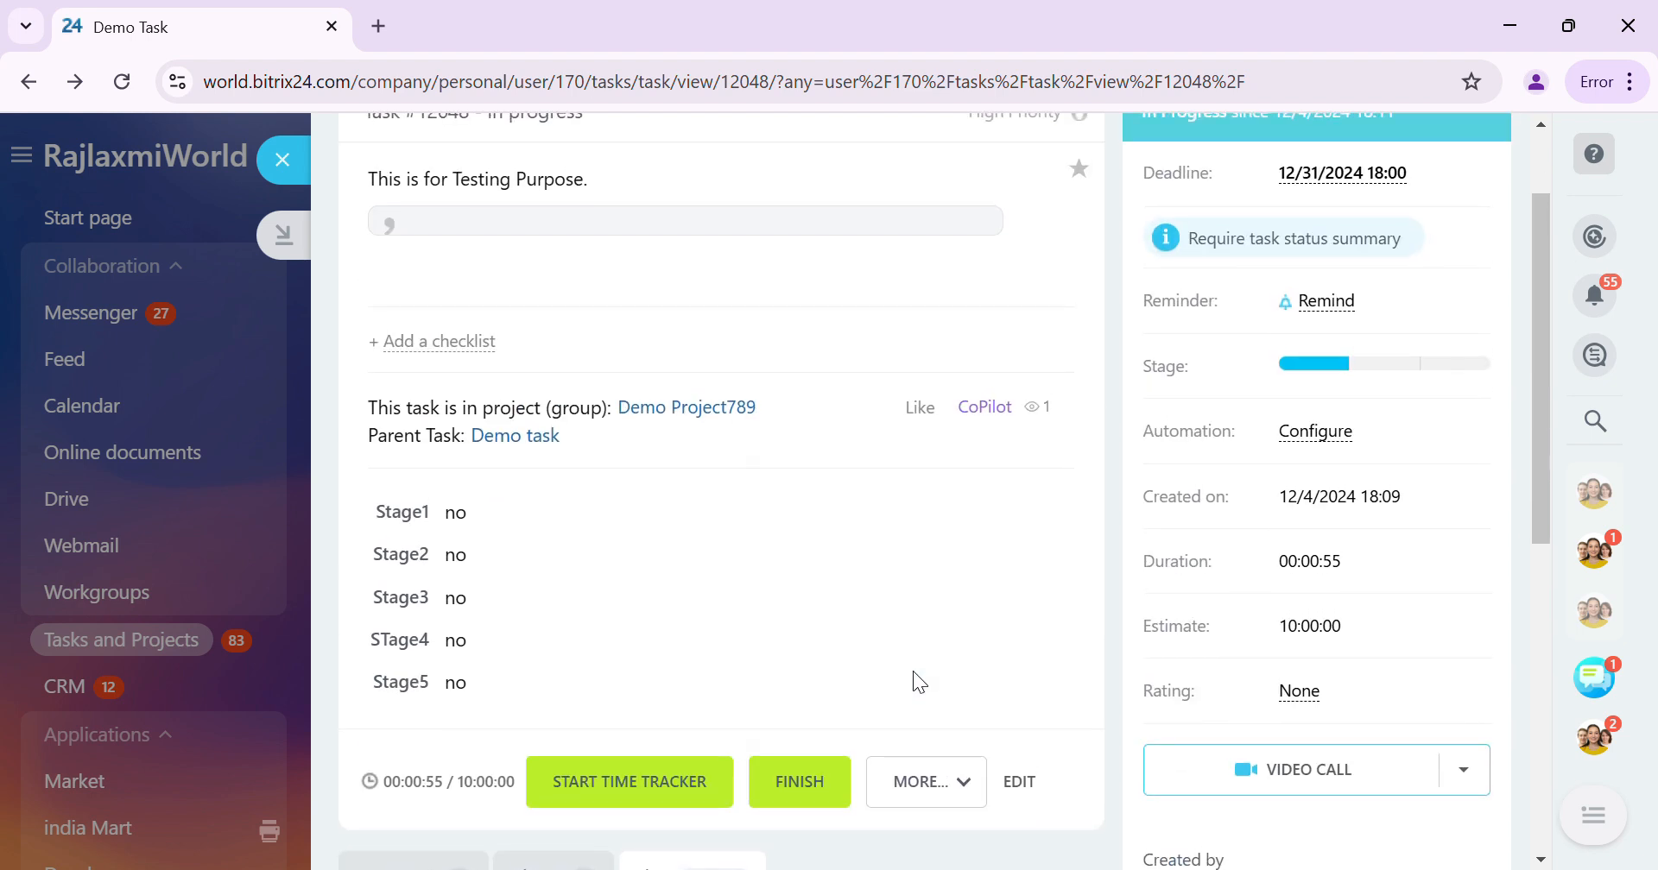
scroll(919, 682, up, 2)
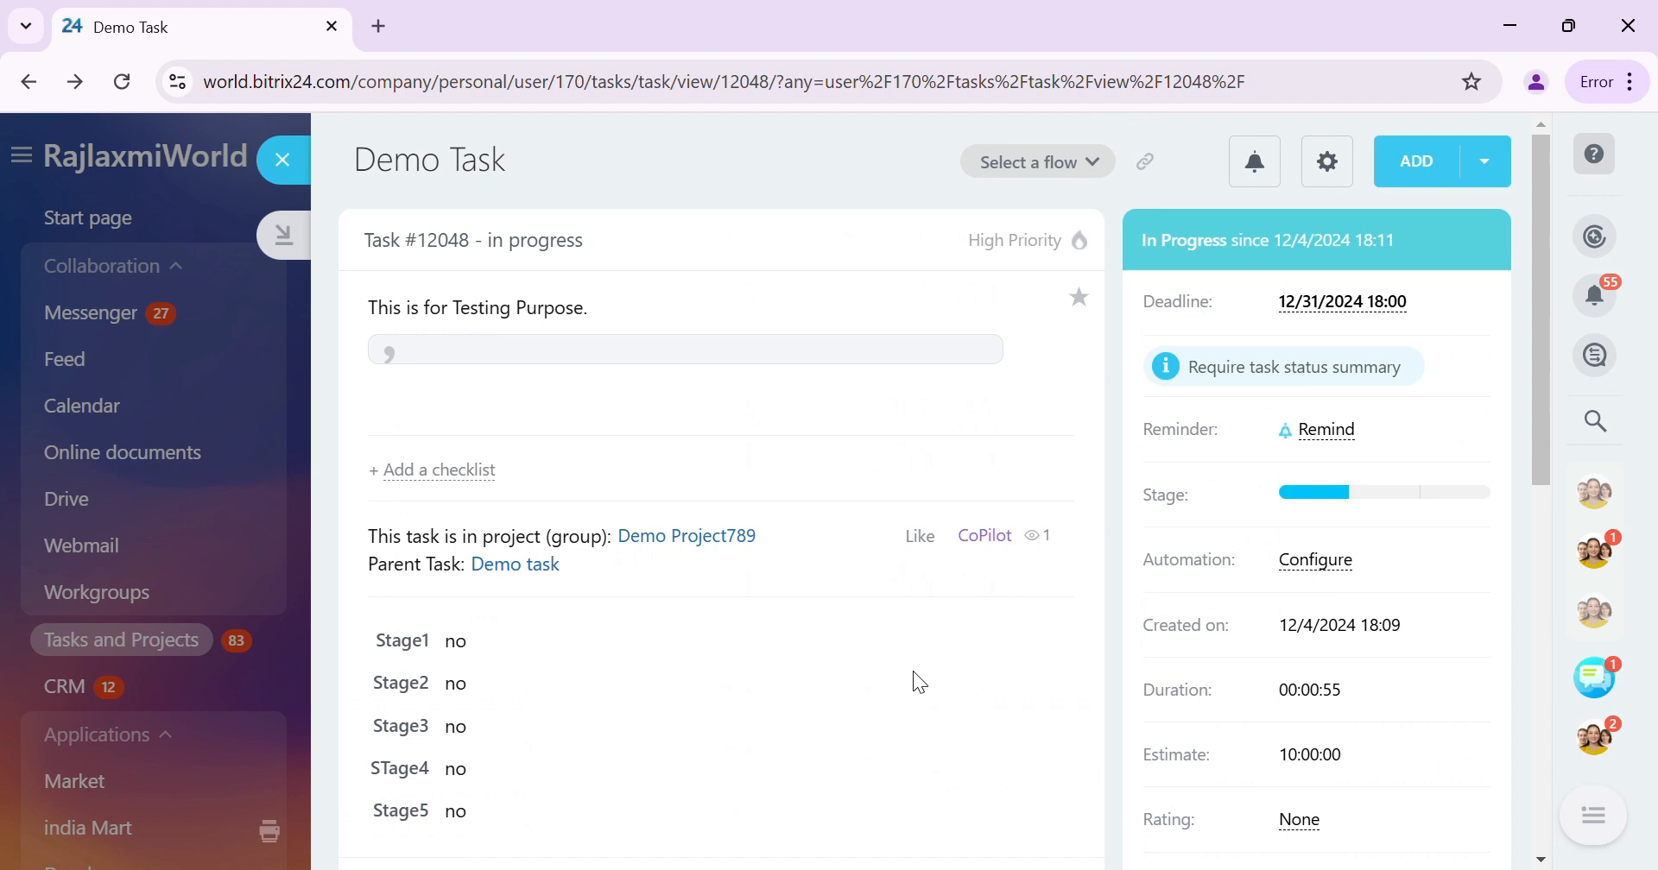